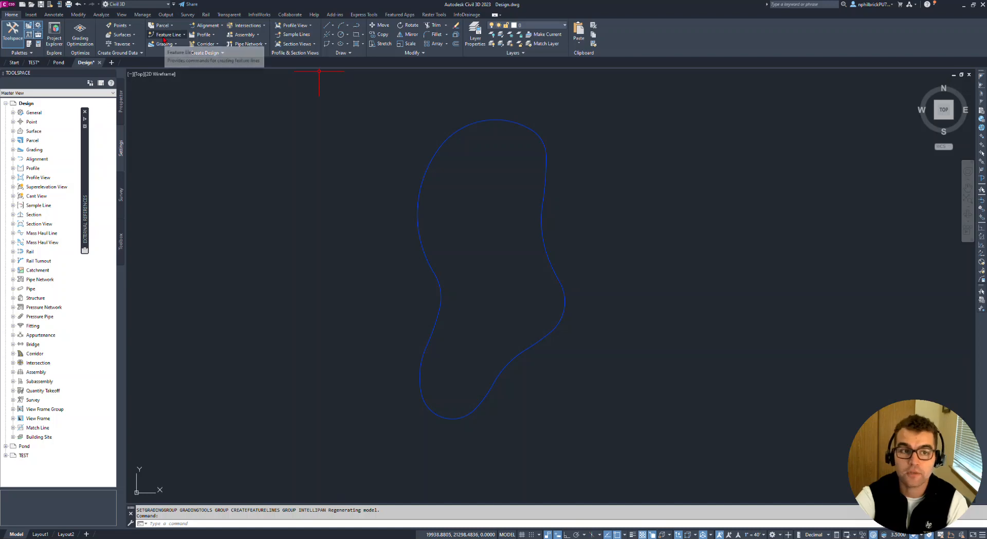
Start converting the closed blue pond outline to a feature line and create a new site named Pond for it
click(175, 62)
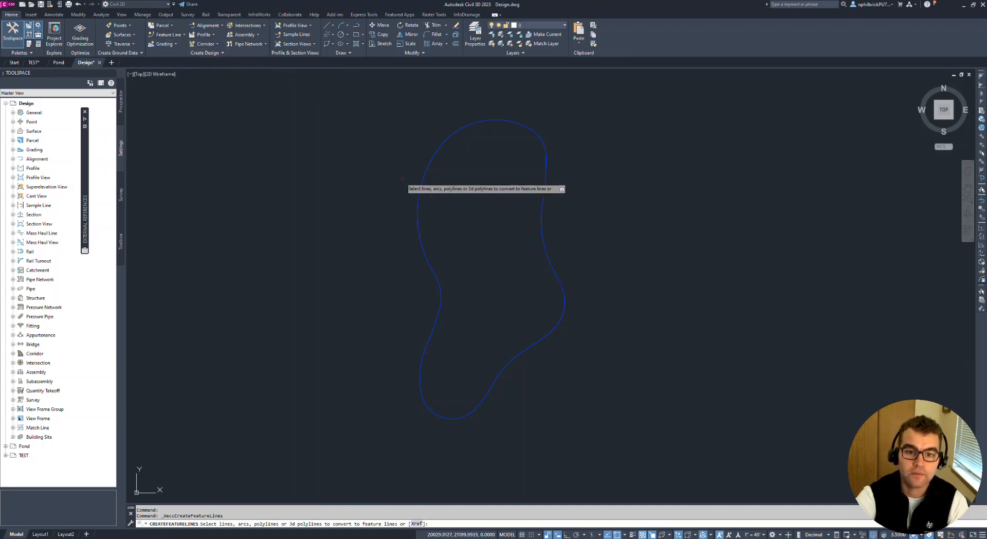
click(426, 177)
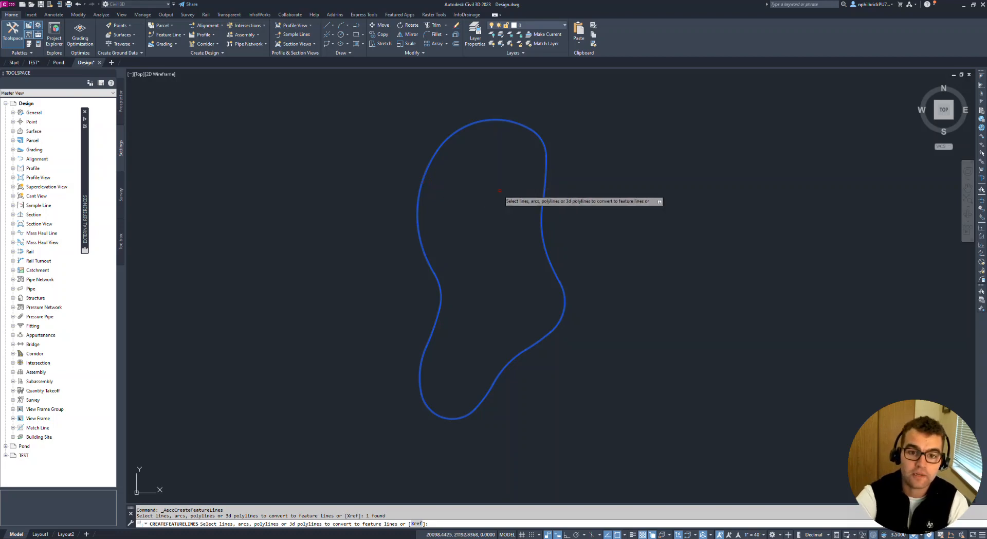
key(Return)
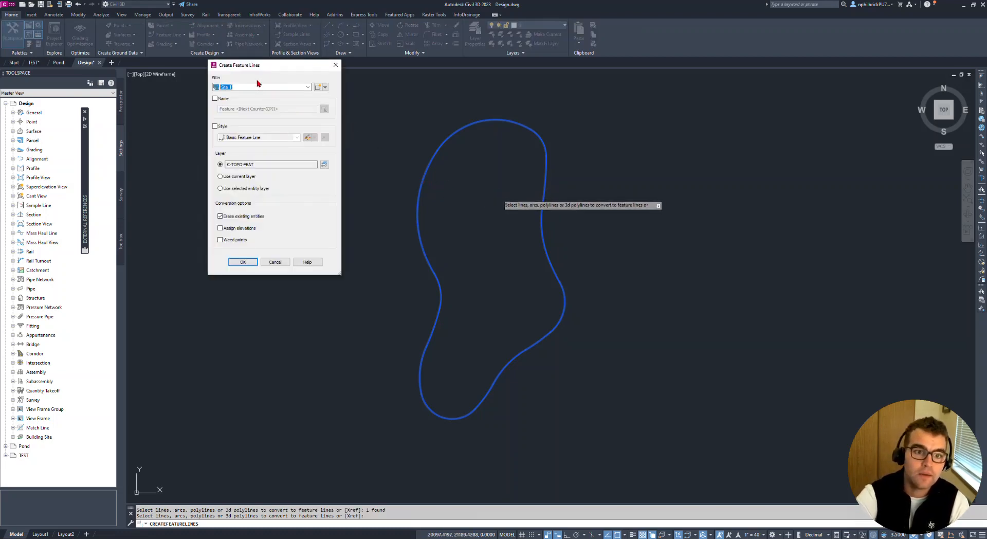
click(325, 87)
click(332, 99)
double_click(282, 109)
text(Pond)
key(Return)
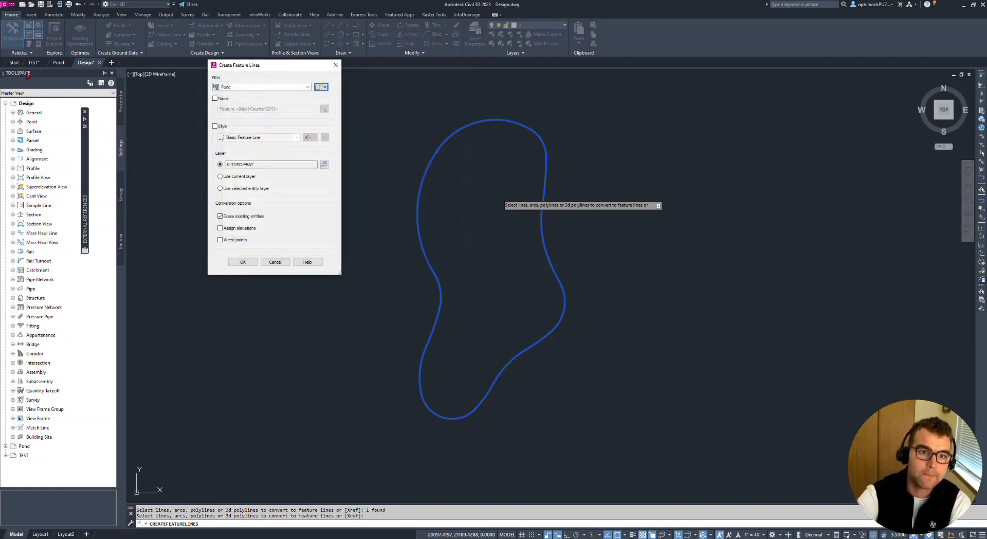
Name the feature line Pond Extents, enable elevation assignment, and create it with the default elevation
click(216, 98)
key(Tab)
text(Pond E)
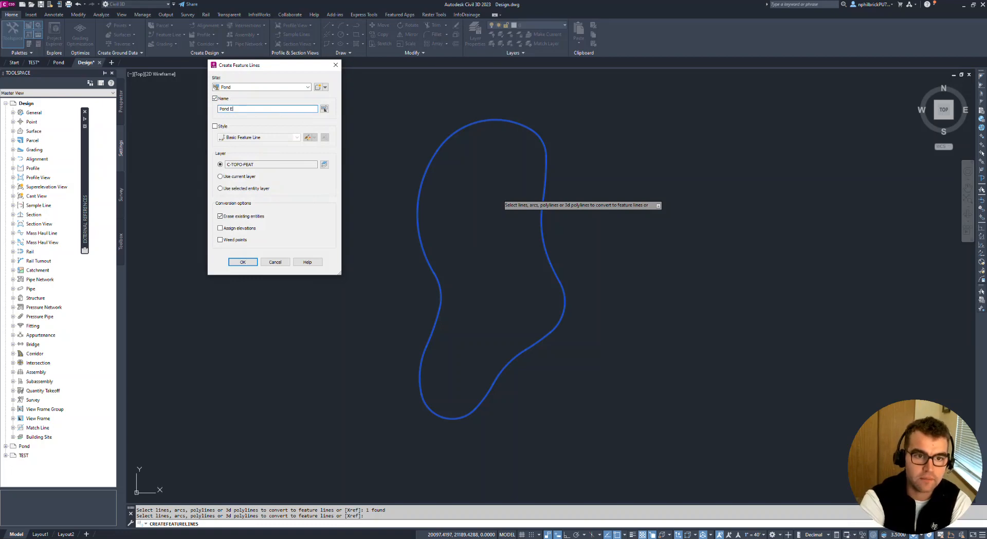
click(220, 228)
click(243, 262)
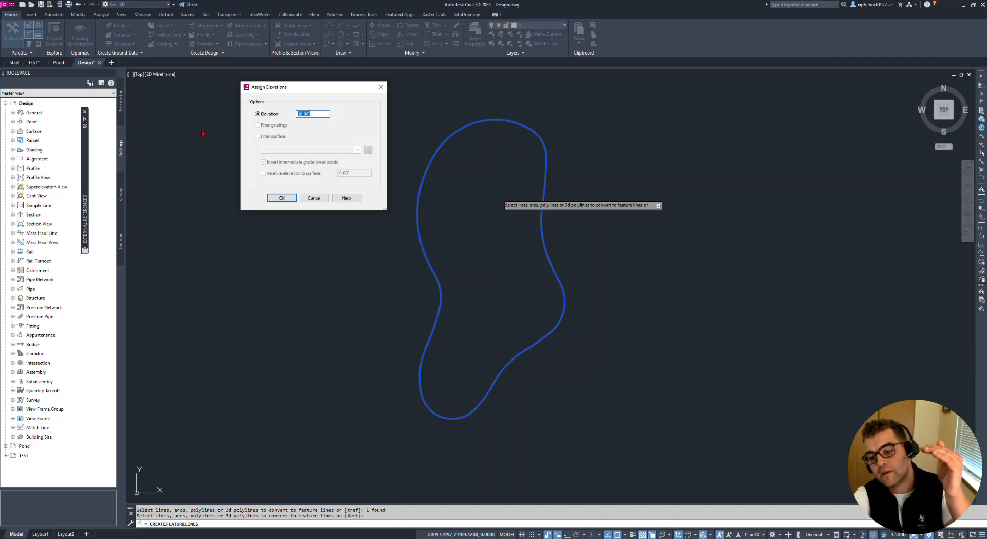
click(280, 200)
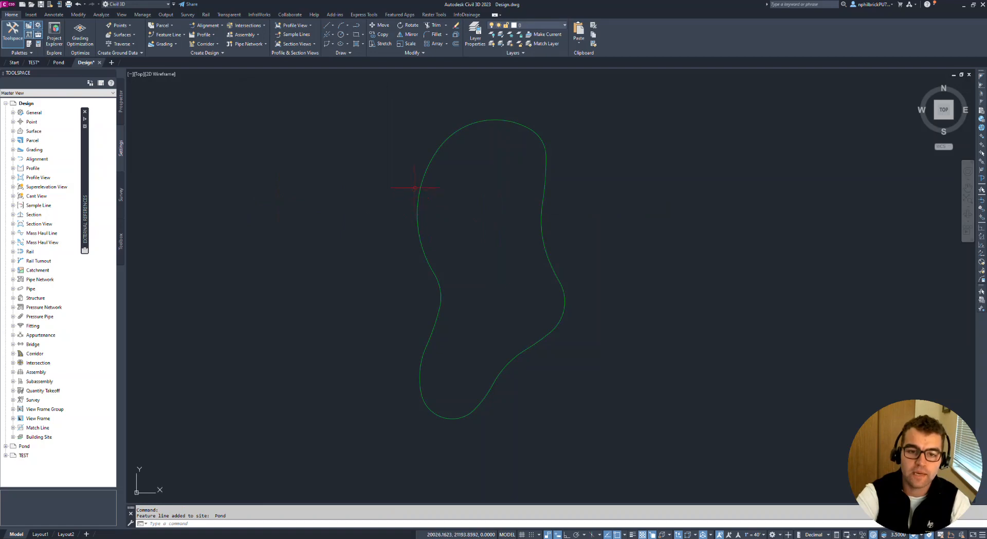
mouse_move(423, 186)
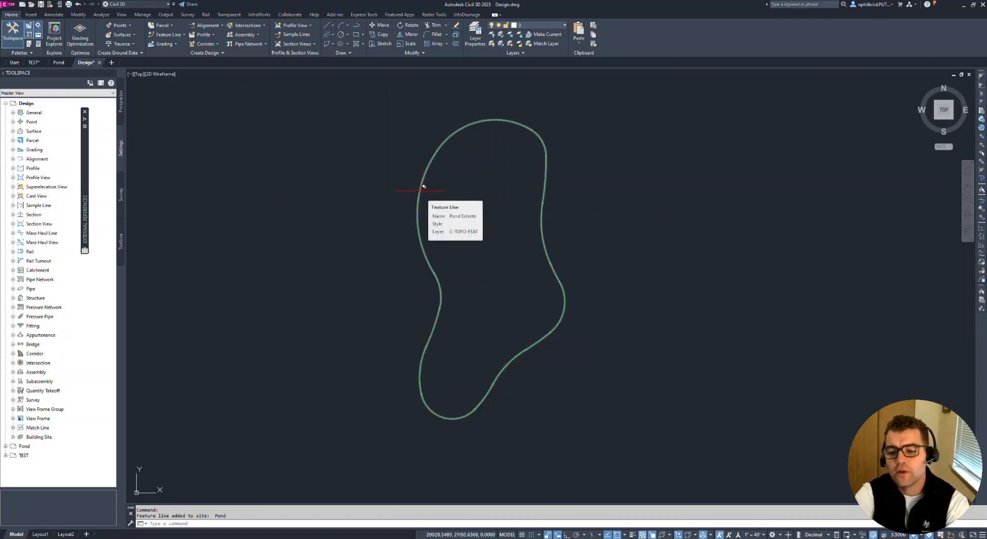
key(Escape)
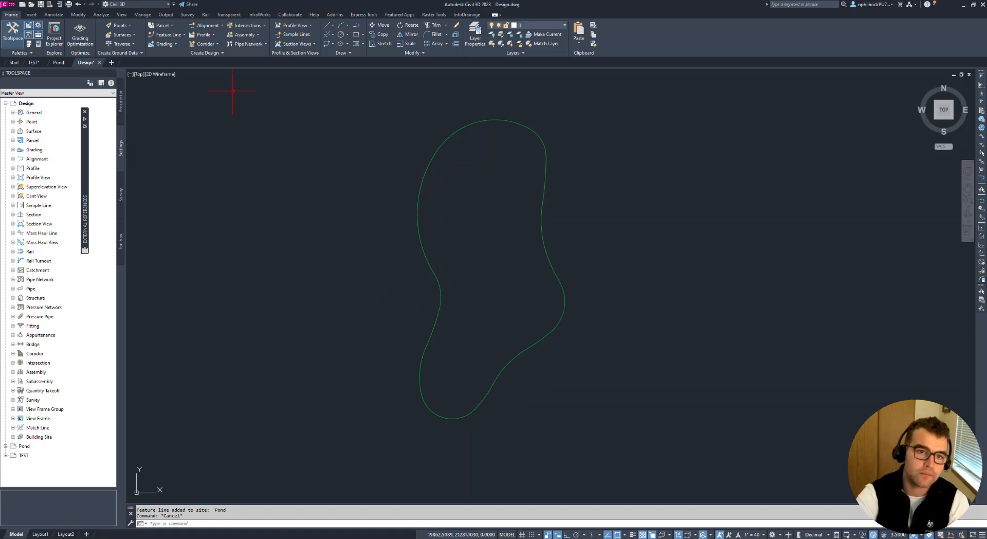
Create a grading group named Pond in the Pond site with automatic creation of a TIN surface using the group name
click(163, 44)
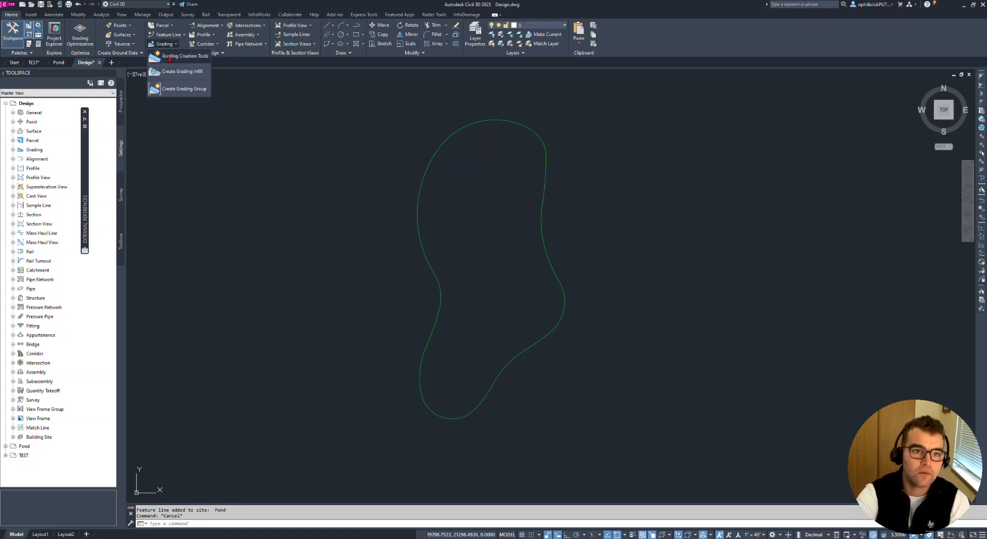
click(170, 58)
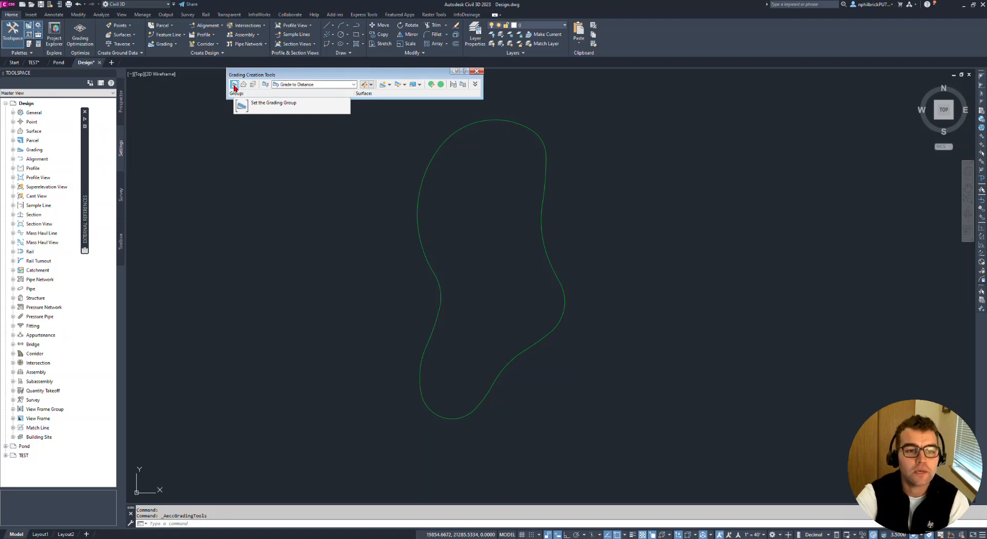
click(235, 86)
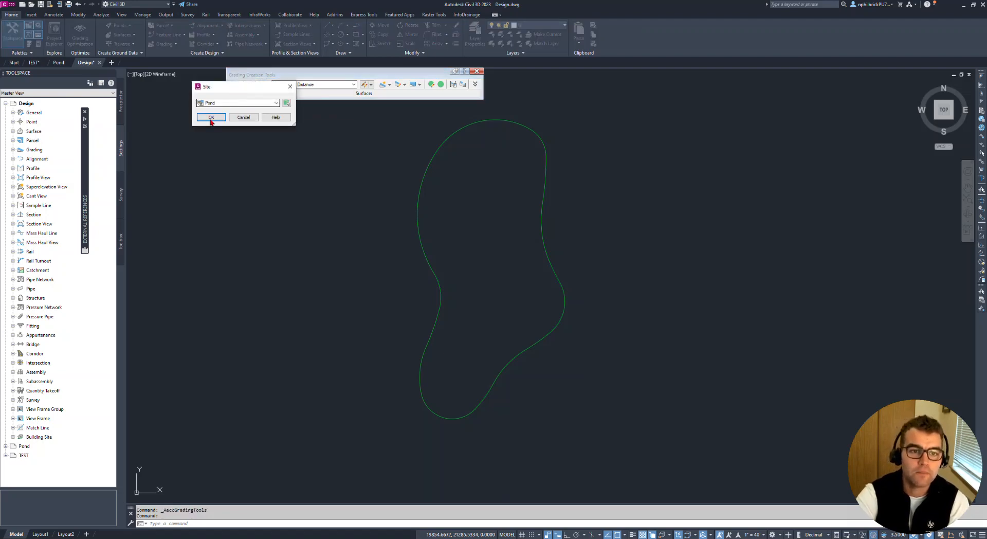
click(211, 117)
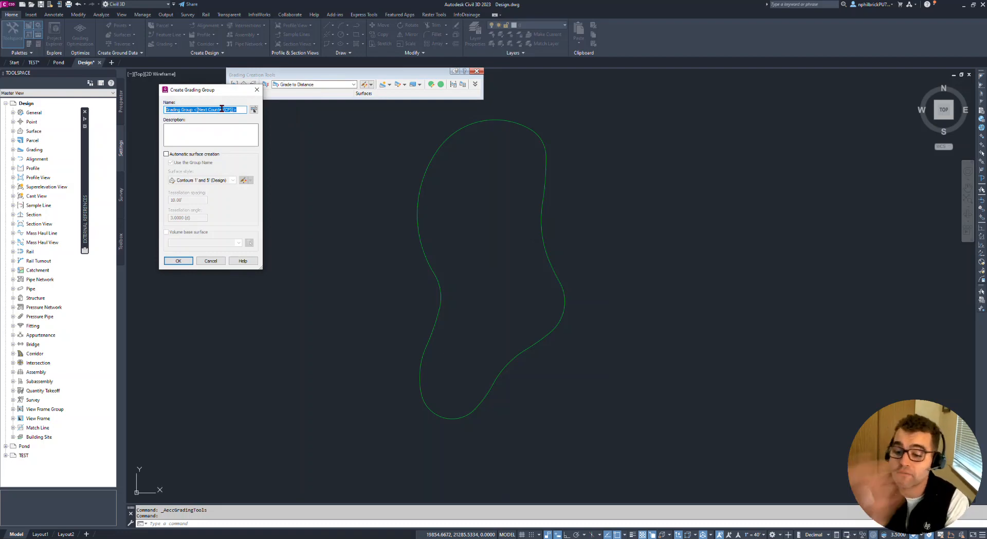
text(Pond)
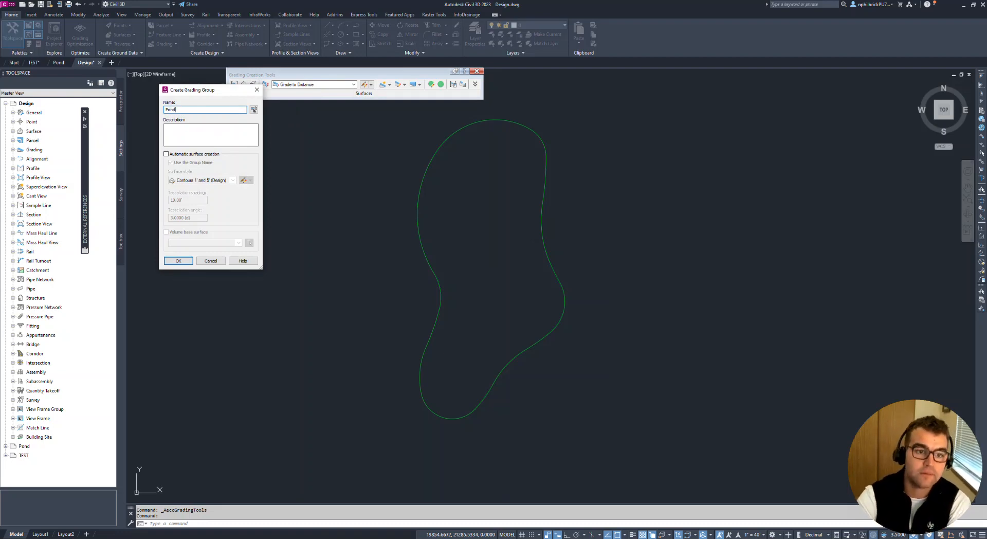
click(166, 153)
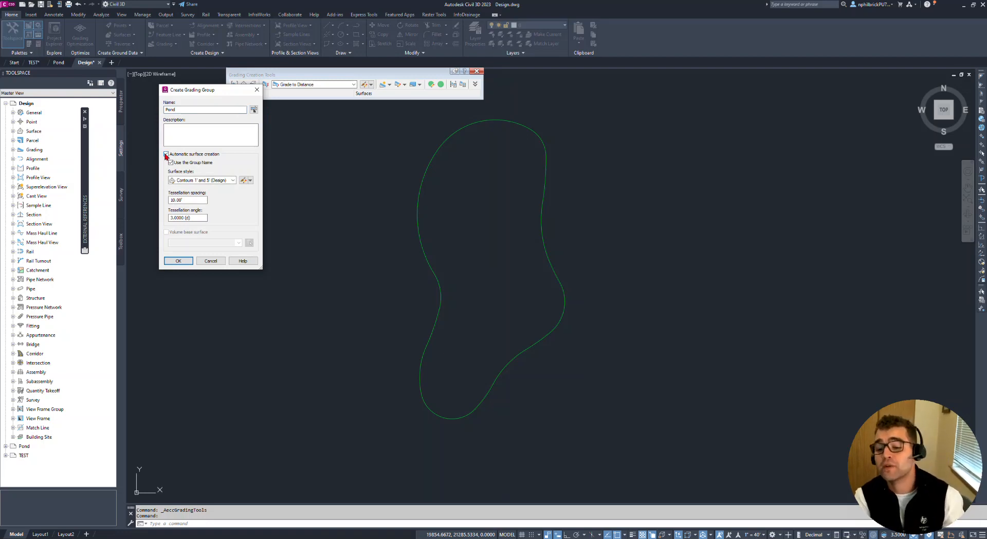
click(179, 260)
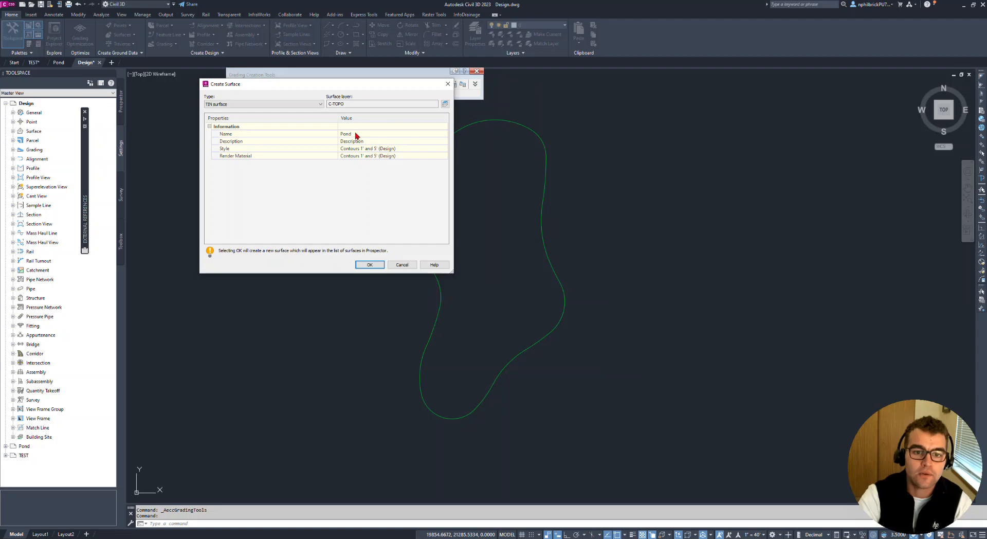
click(368, 265)
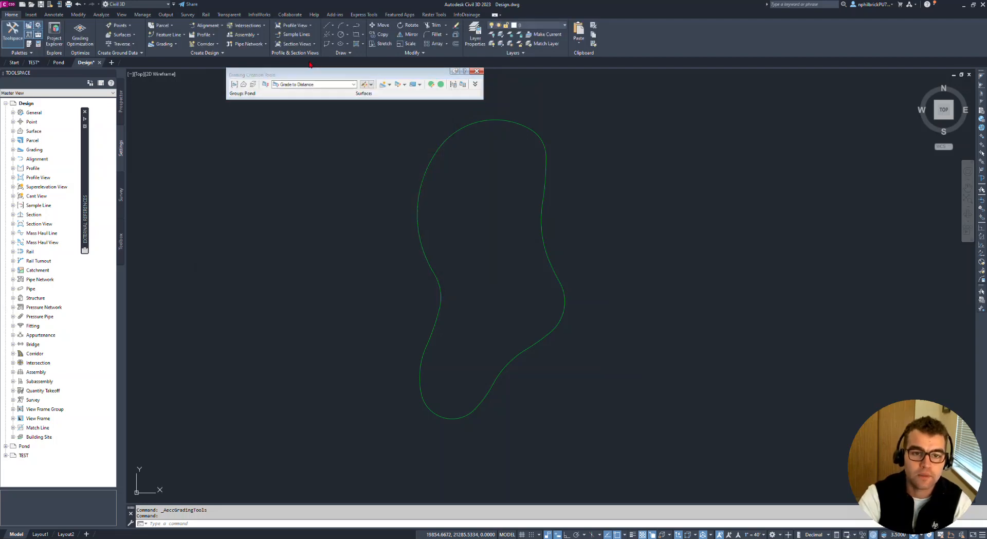
Grade the pond outline inward along its entire length to a relative elevation of -5 at a 2:1 slope
click(323, 87)
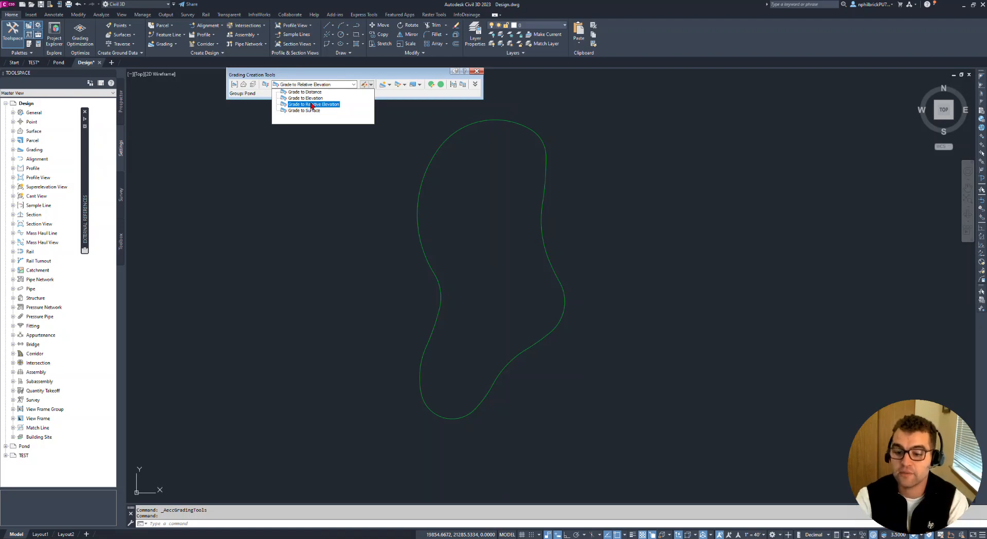
click(312, 105)
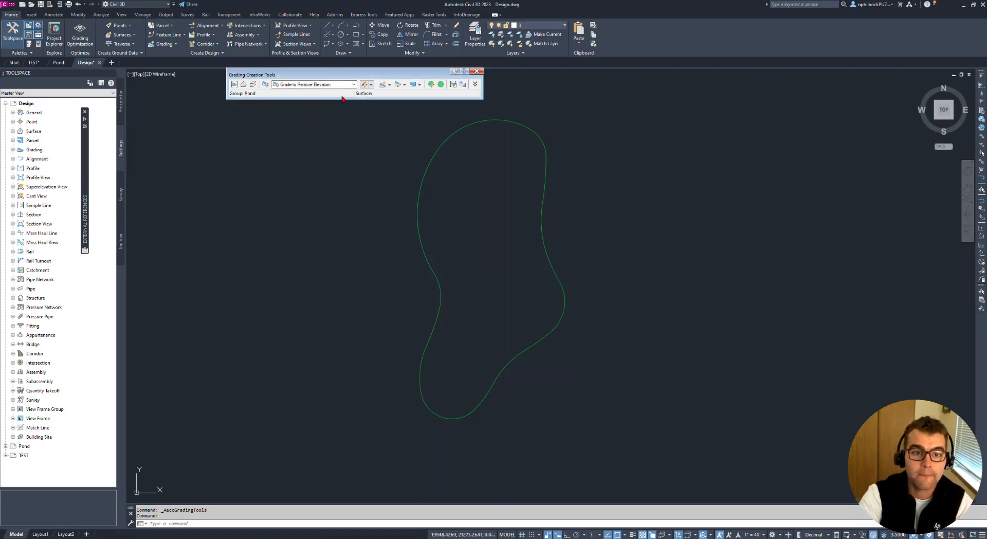
click(390, 84)
click(401, 94)
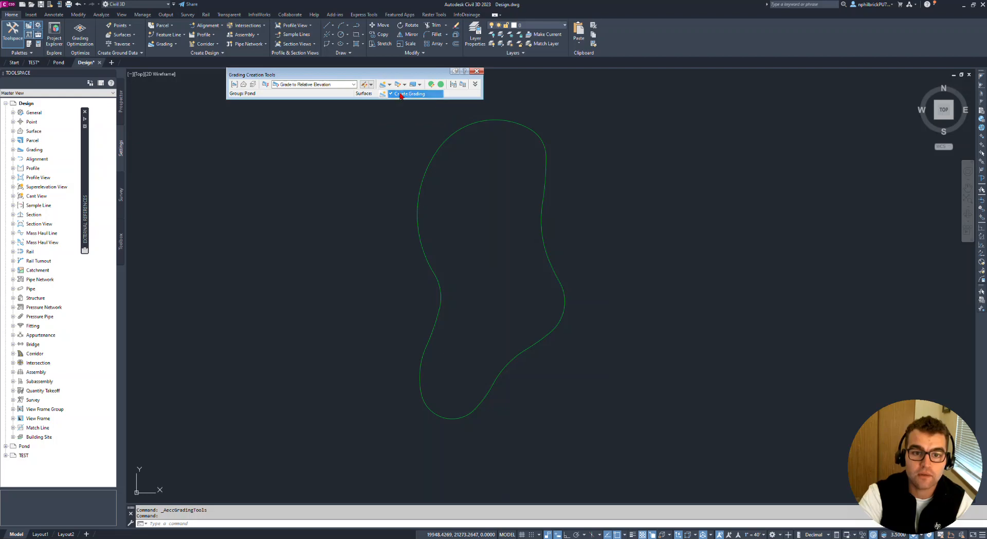
click(430, 167)
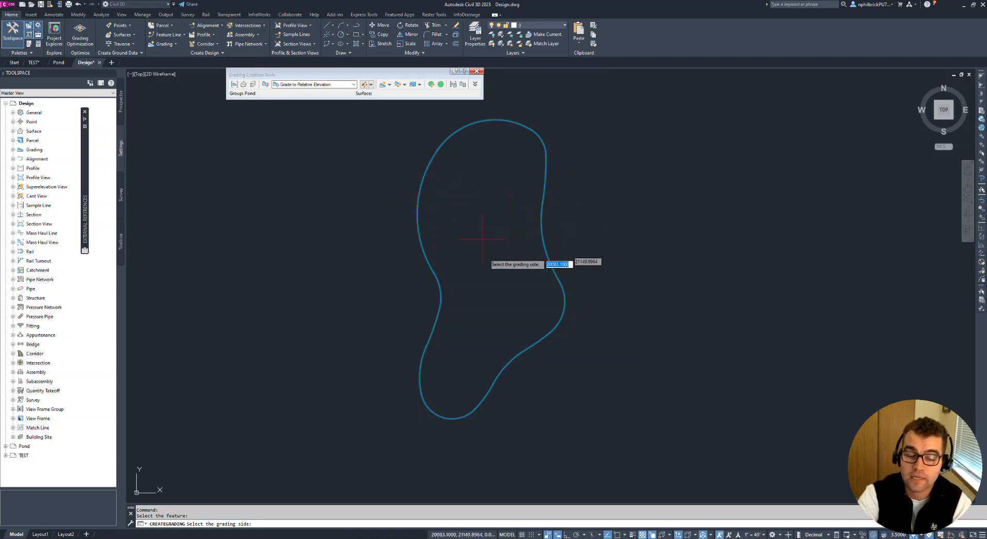
click(474, 212)
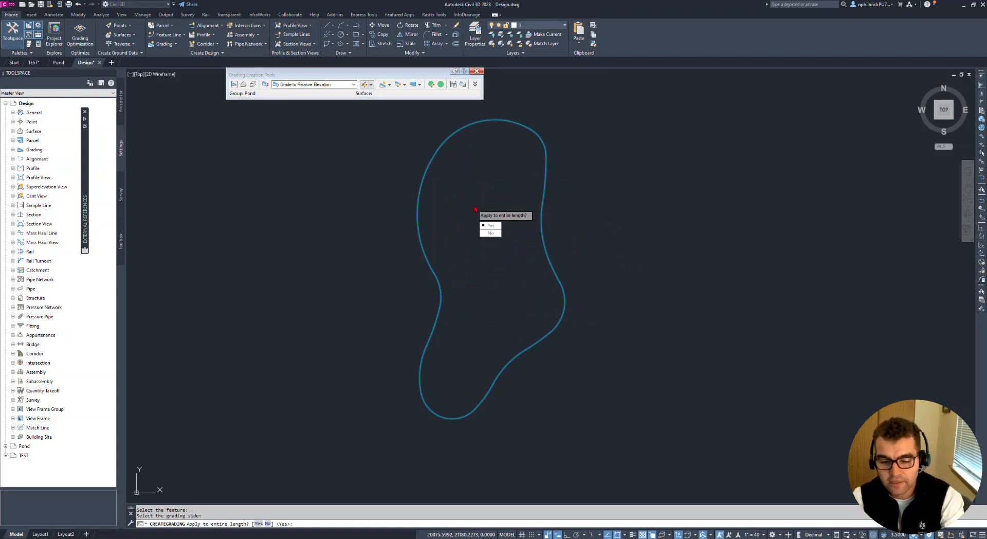
key(Return)
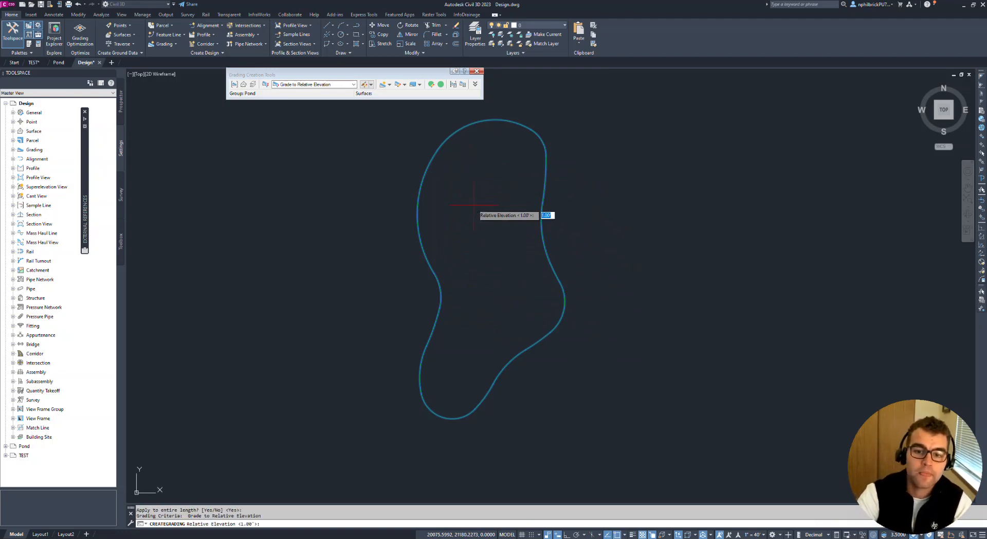
text(-5)
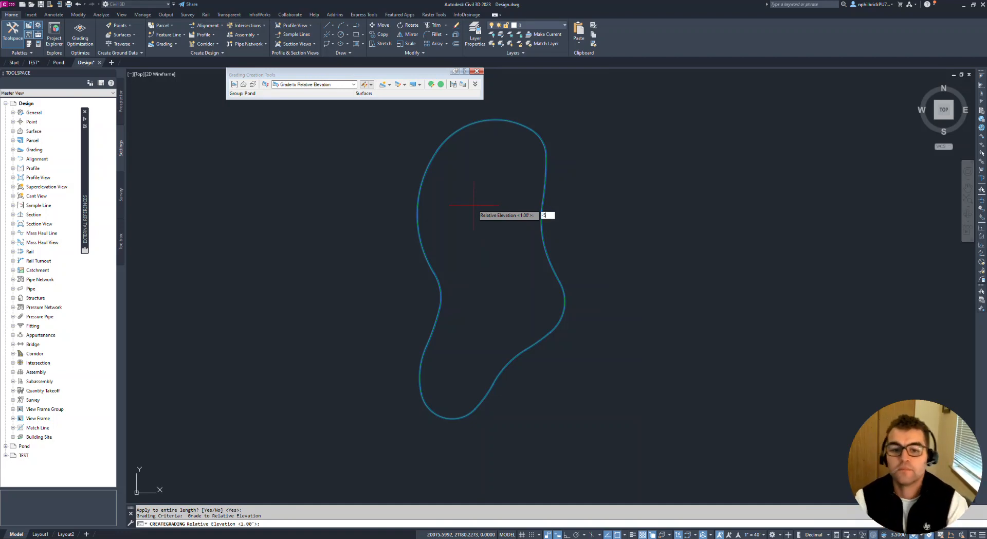
key(Return)
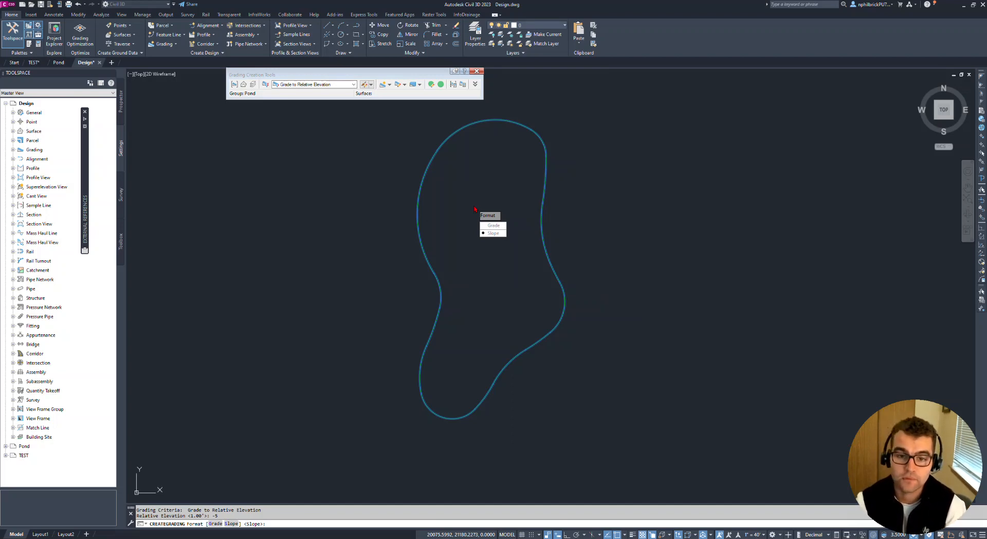
key(Return)
key(Return)
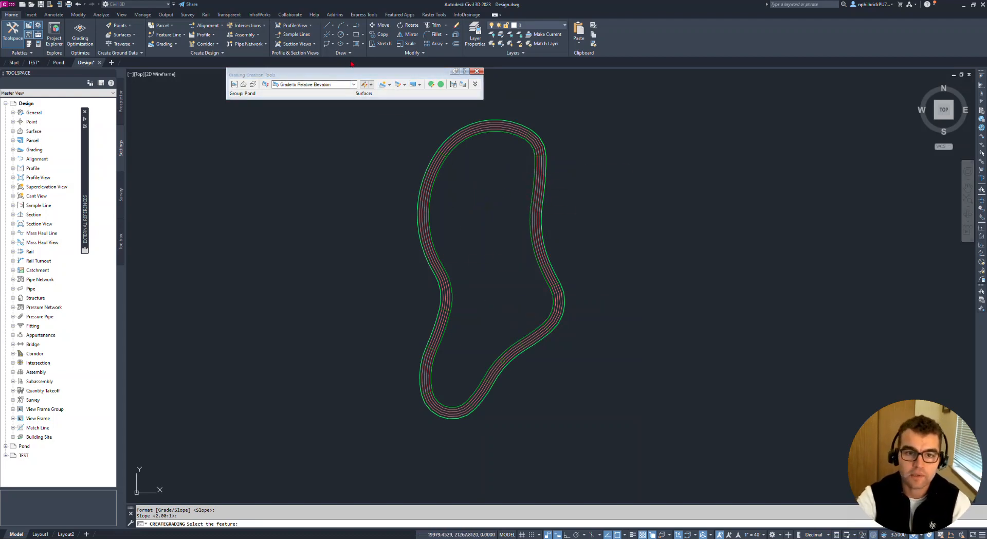
Create a grading infill in the area inside the pond slopes and close the grading tools
click(389, 84)
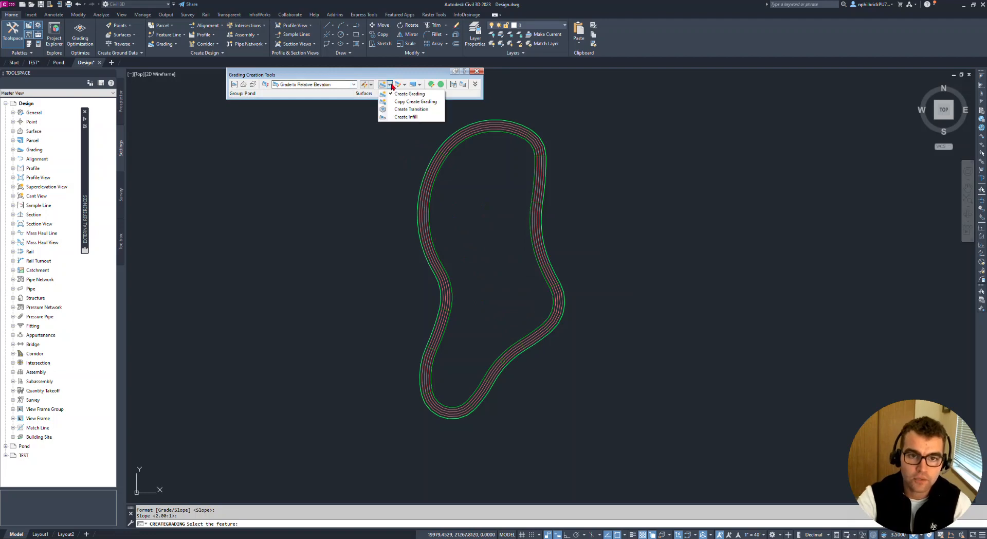
click(413, 117)
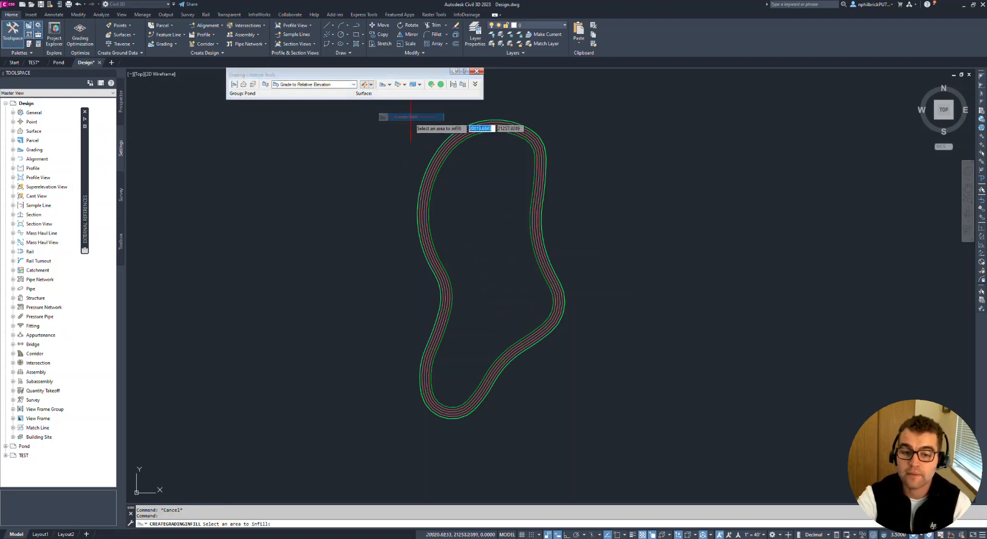
click(480, 230)
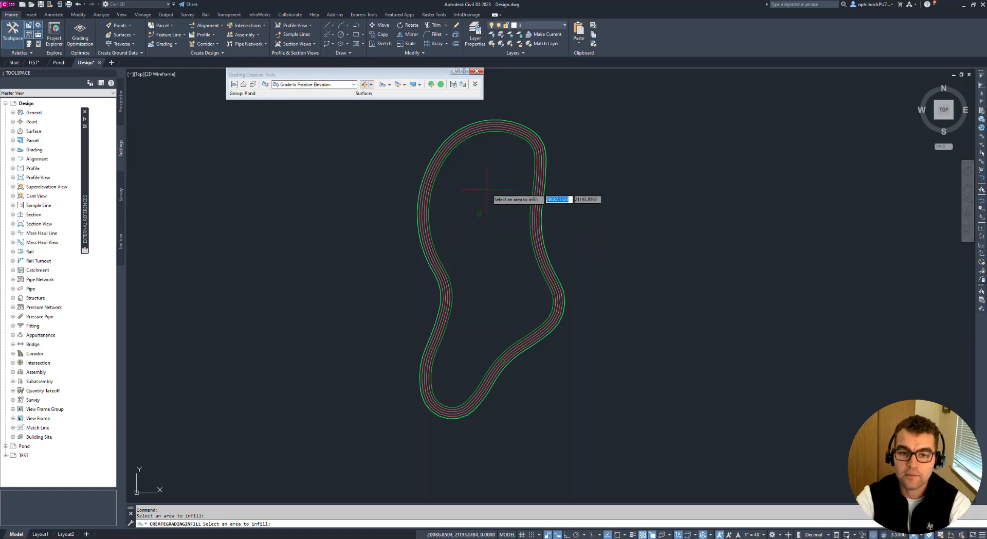
click(477, 71)
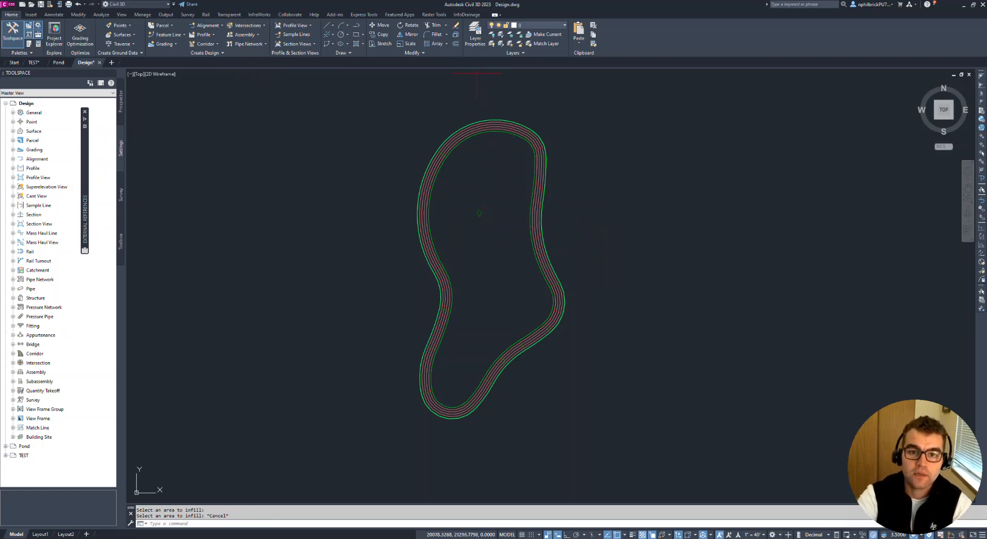
Inspect the Pond surface in 3D in the Object Viewer, orbiting to check its side slopes and floor
click(480, 126)
right_click(480, 127)
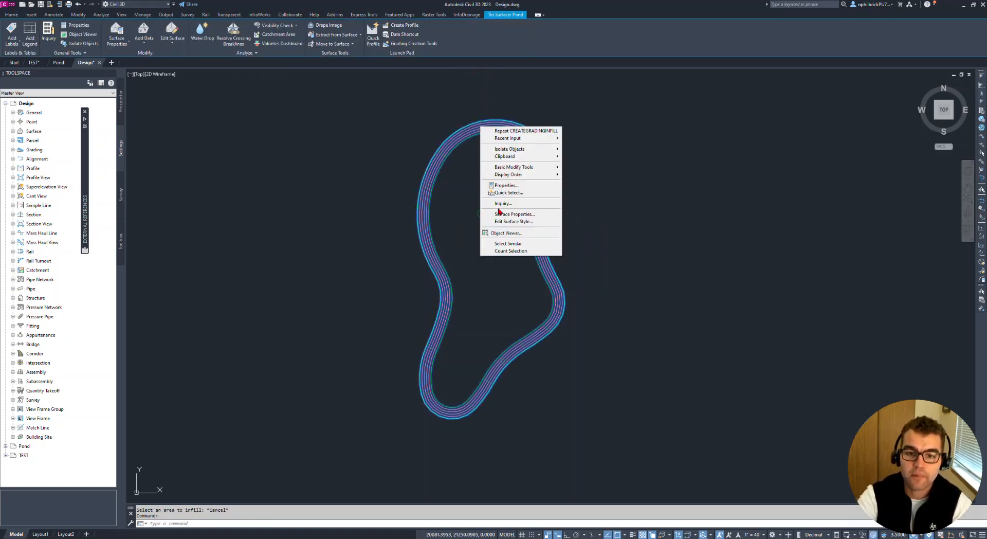
click(511, 233)
mouse_move(469, 275)
mouse_down()
mouse_move(544, 202)
mouse_move(559, 219)
mouse_move(512, 178)
mouse_up()
scroll(512, 177, up, 2)
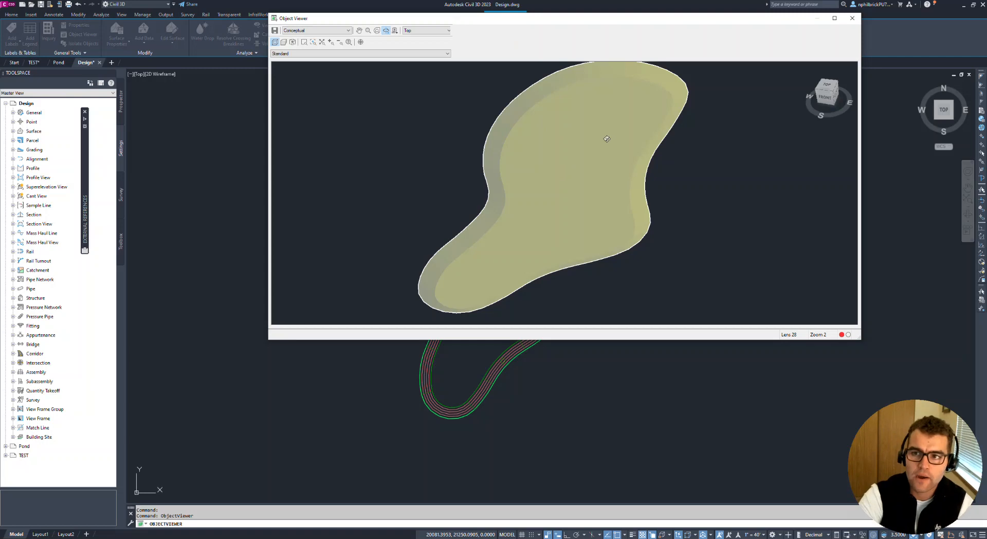
click(852, 19)
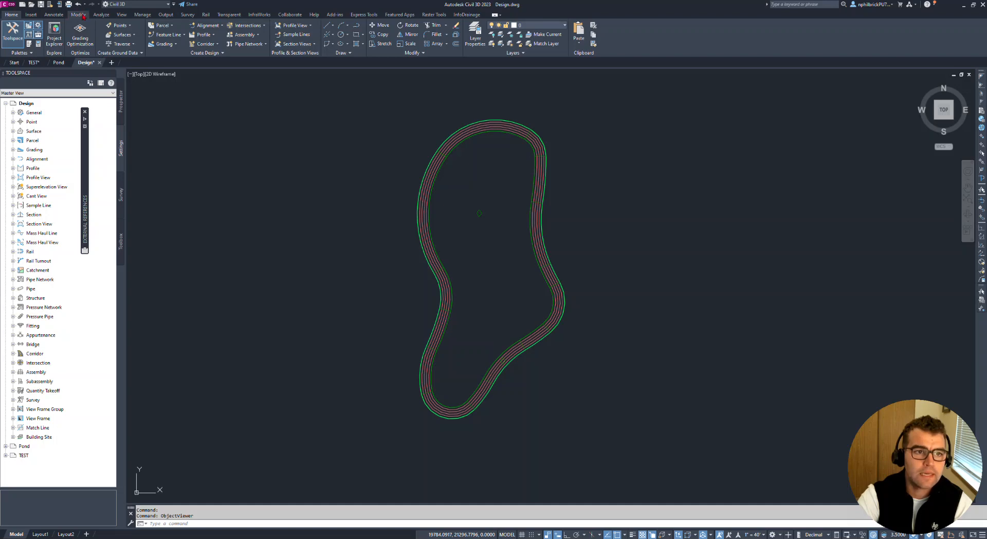
Define a stage storage basin named Pond from the pond surface's contours, using both volume calculation methods
click(100, 15)
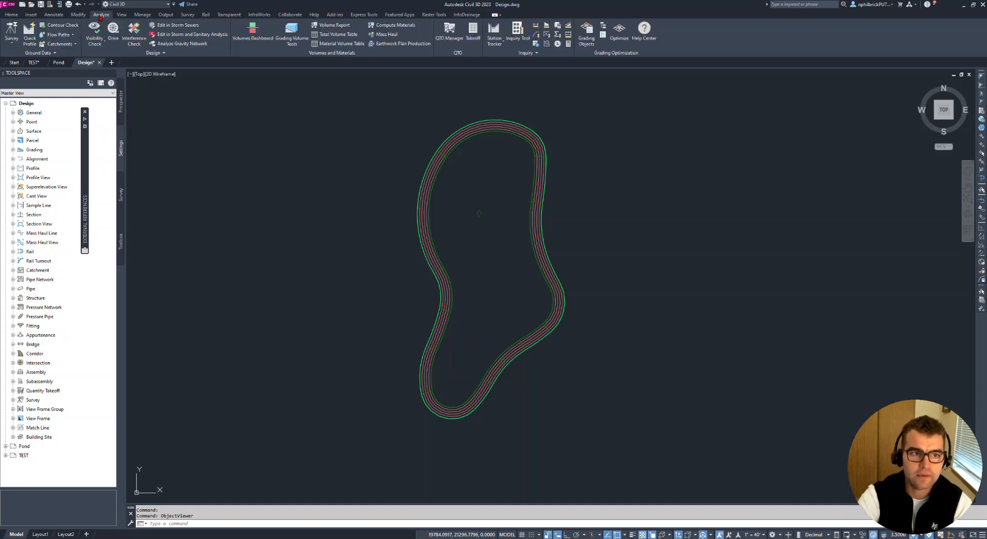
click(164, 53)
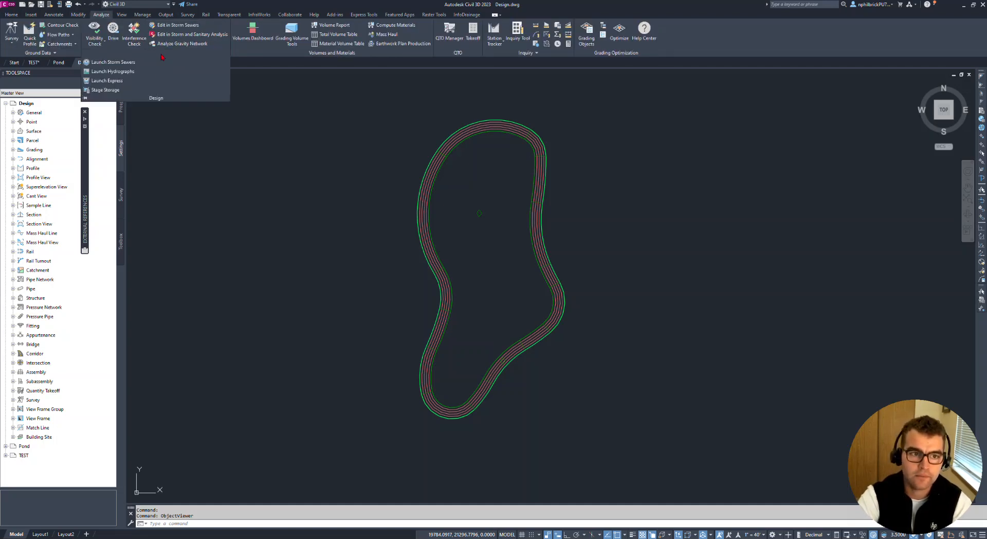
click(107, 90)
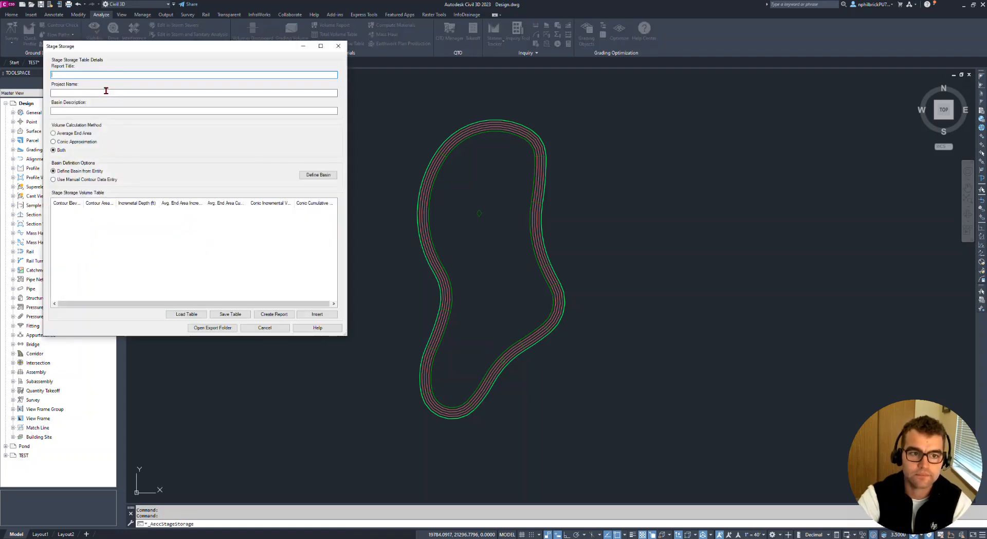
drag(252, 53, 276, 65)
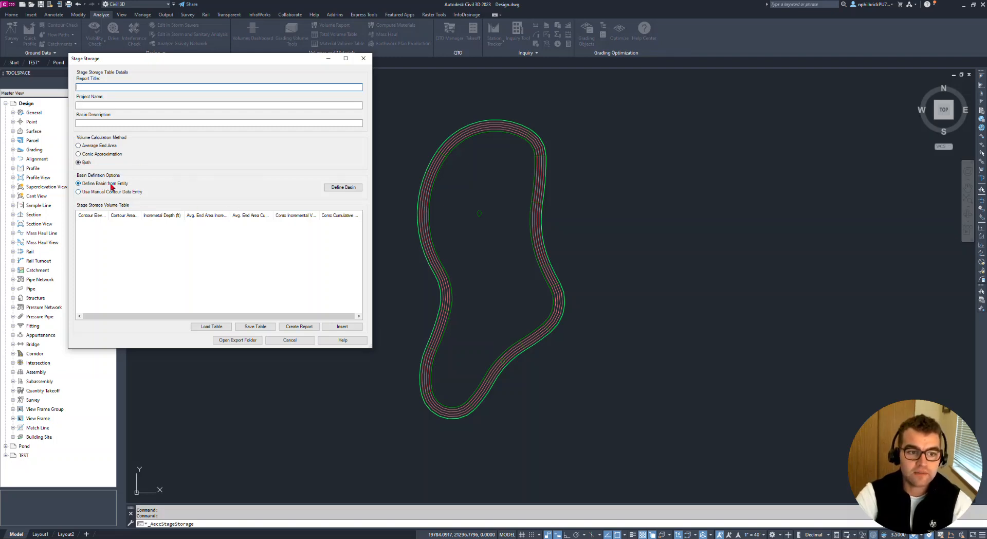
click(335, 188)
text(Pond)
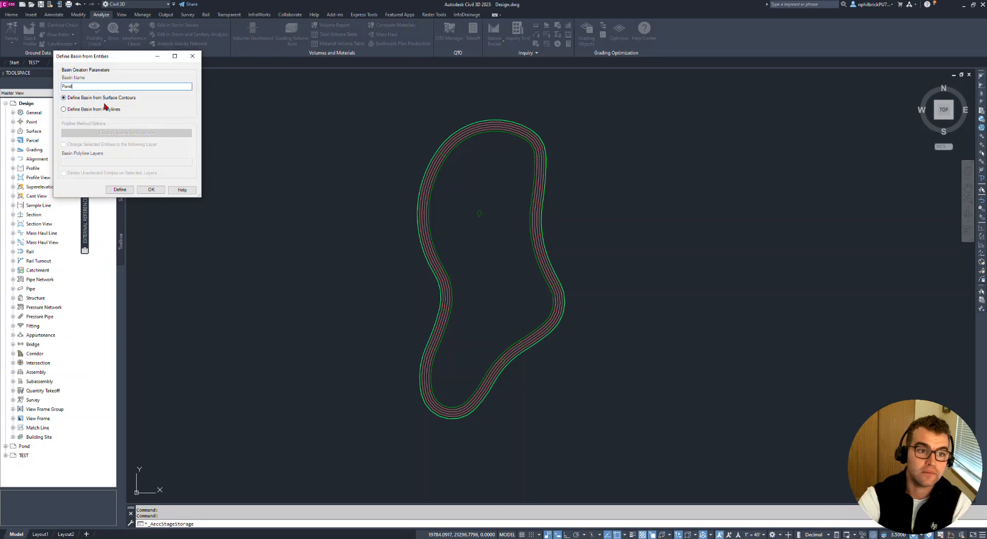
click(120, 189)
click(429, 188)
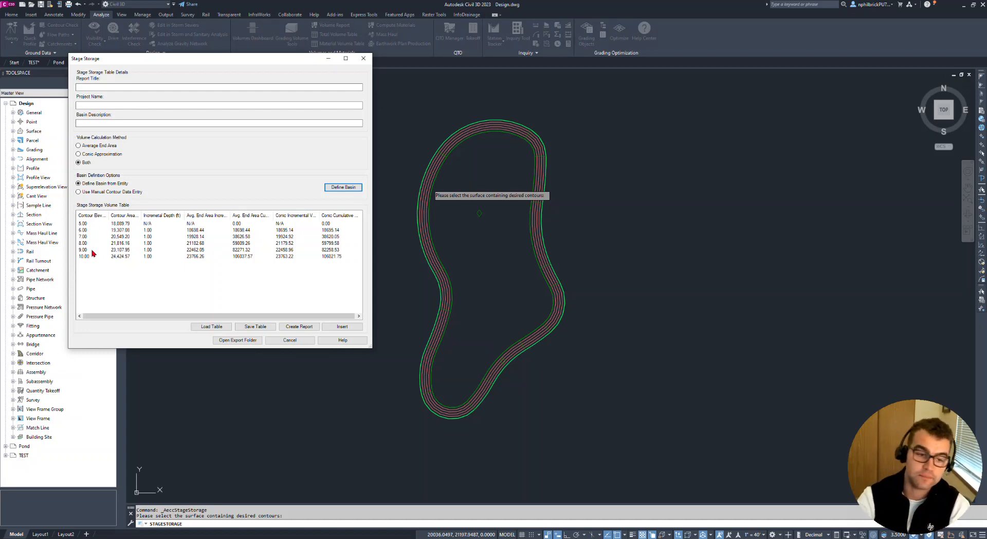
Save the stage storage table as Pond Design 1 in the Downloads folder and close the Stage Storage dialog
click(254, 327)
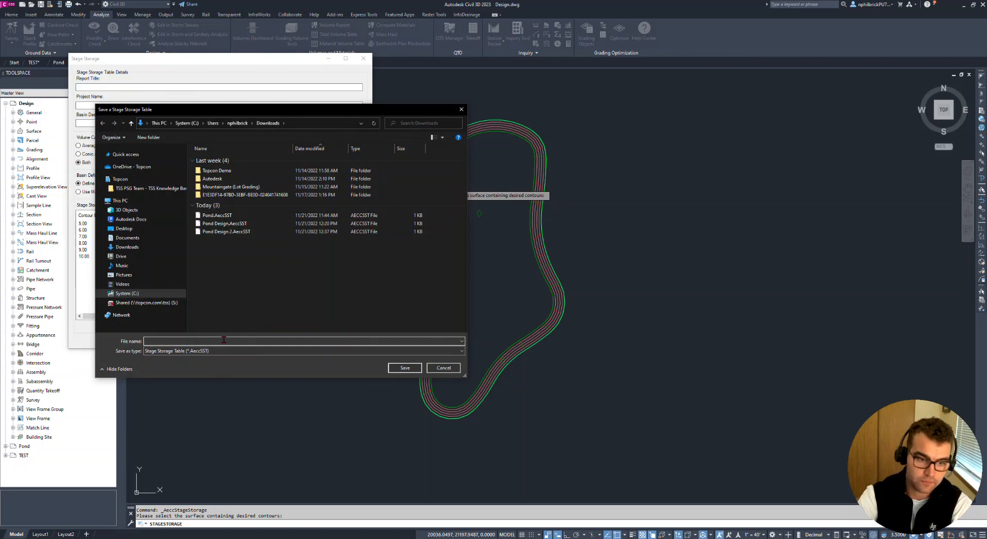
text(Pond Design 1)
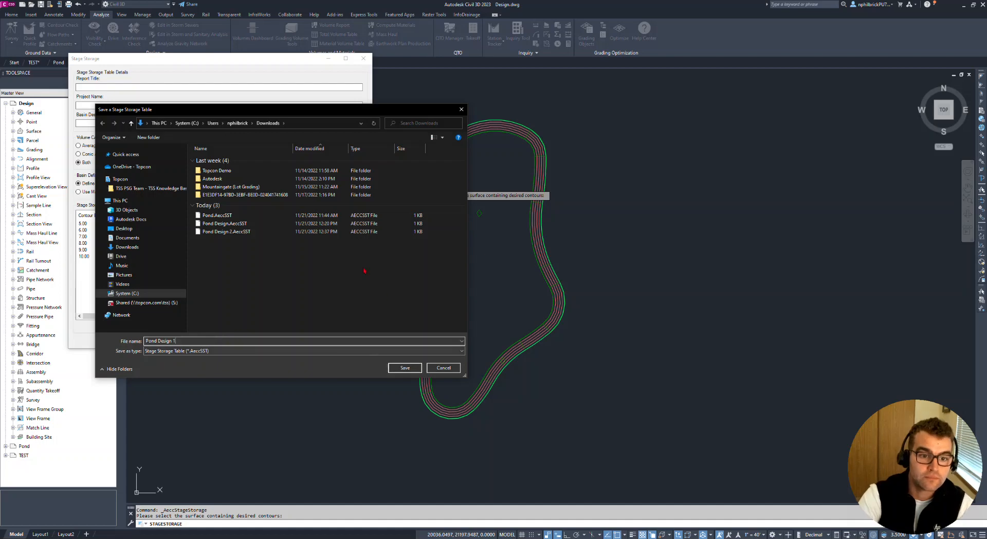
click(405, 368)
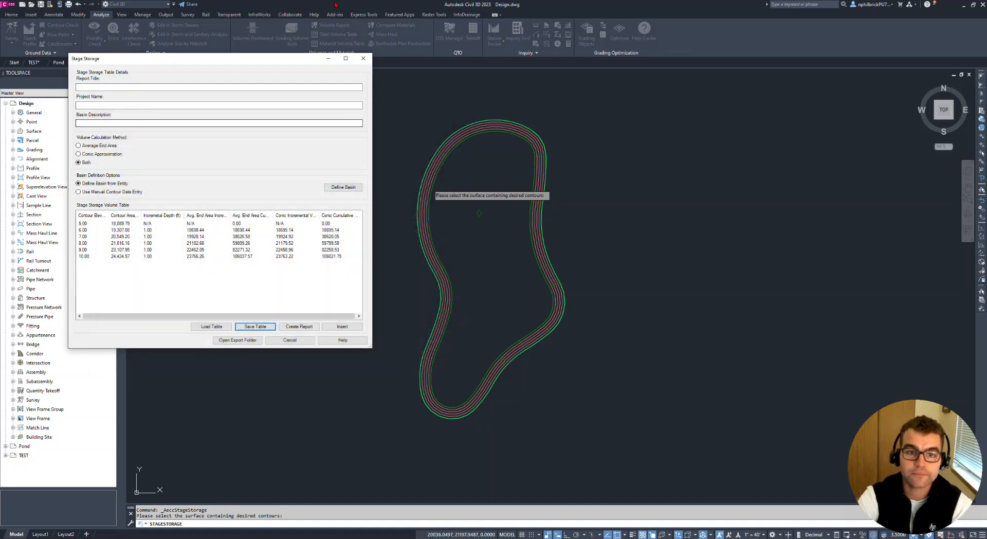
click(363, 58)
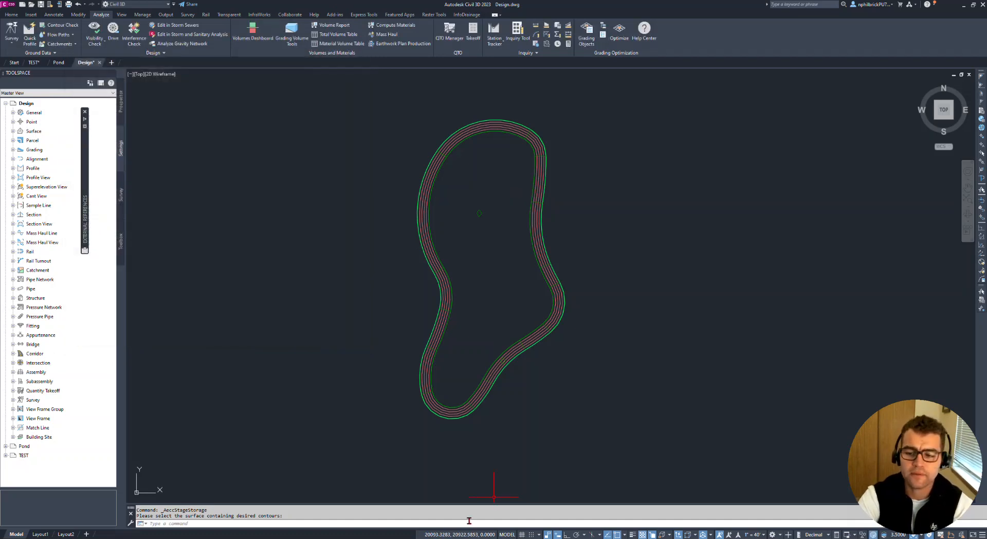
Start Autodesk Storm and Sanitary Analysis 2023 and load Design.dwg from Downloads as the plan view's CAD background
text(stor)
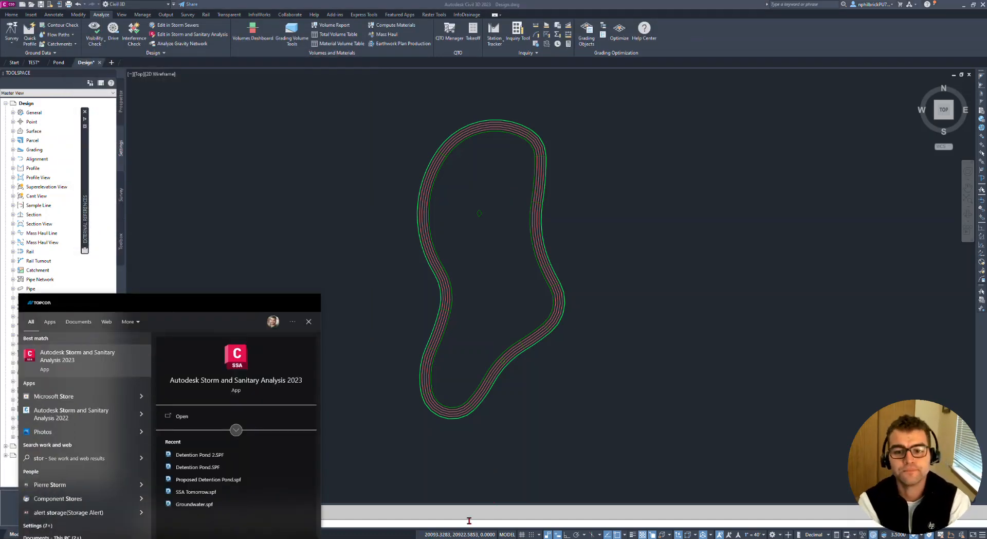
key(Return)
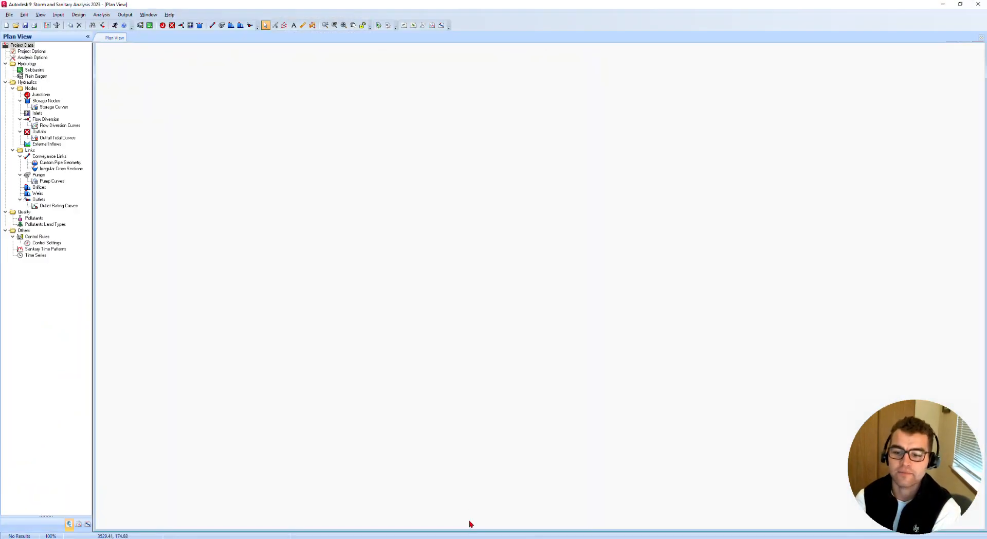
click(41, 15)
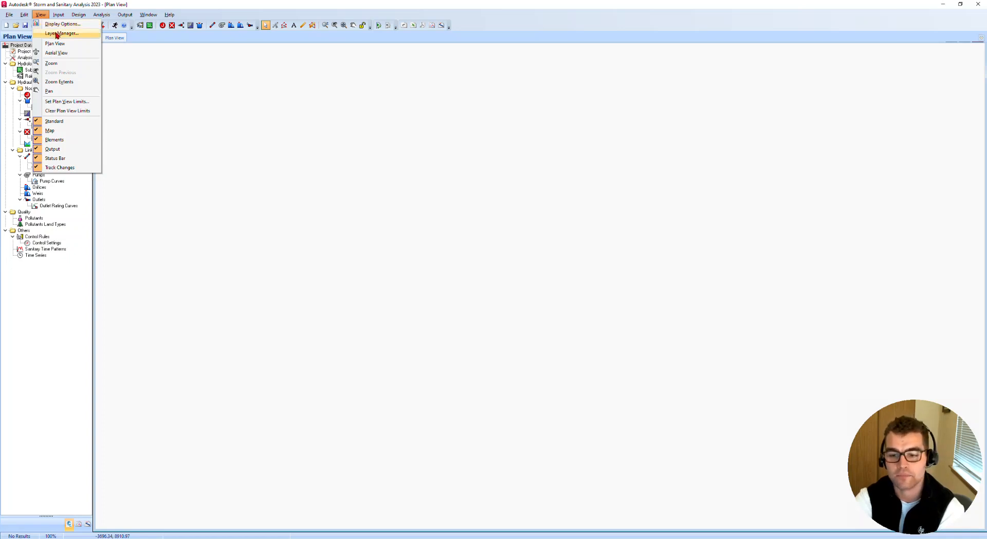
click(57, 34)
click(551, 236)
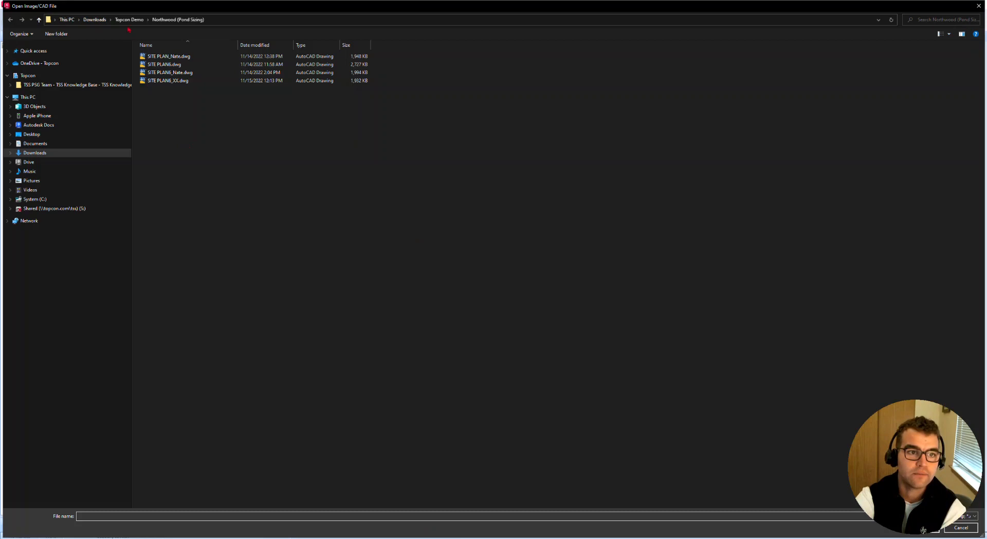
click(67, 20)
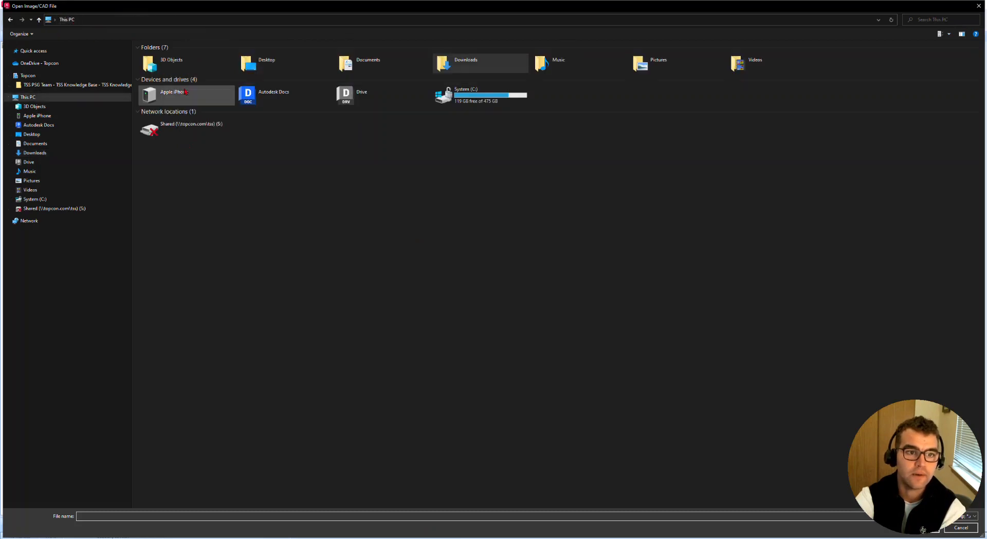
double_click(469, 67)
click(171, 67)
drag(911, 526, 770, 518)
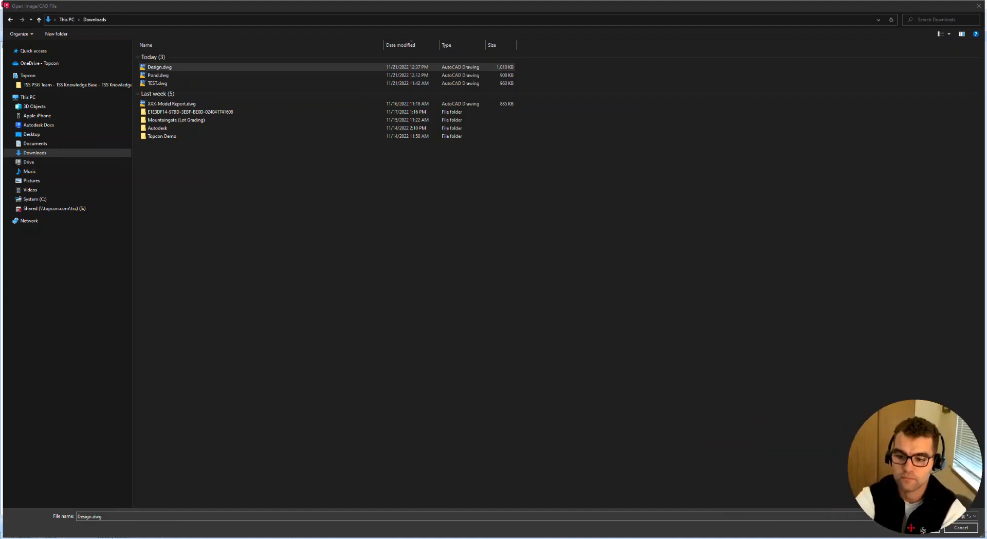
drag(937, 531, 158, 500)
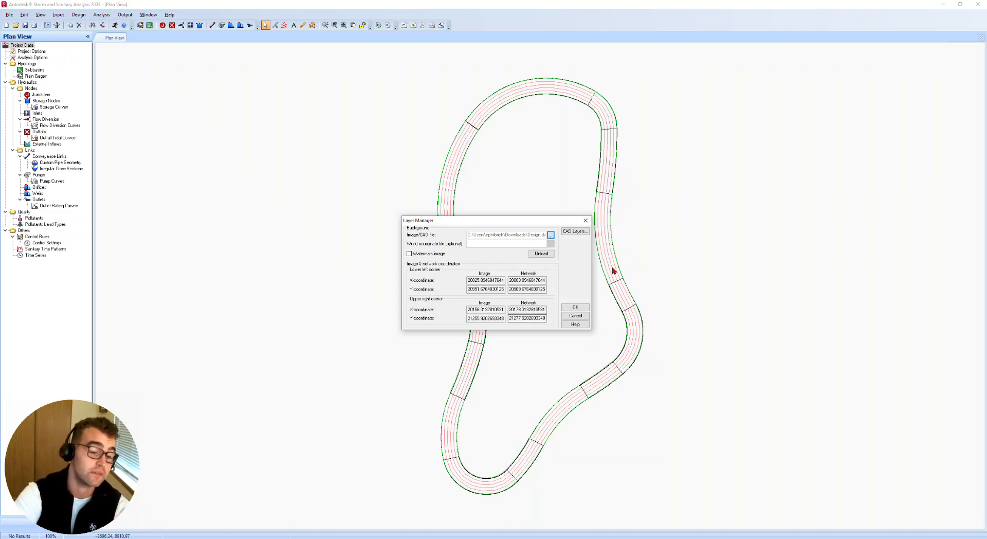
click(575, 307)
Draw a roughly square four-sided subbasin in the empty area west of the pond
scroll(504, 252, down, 3)
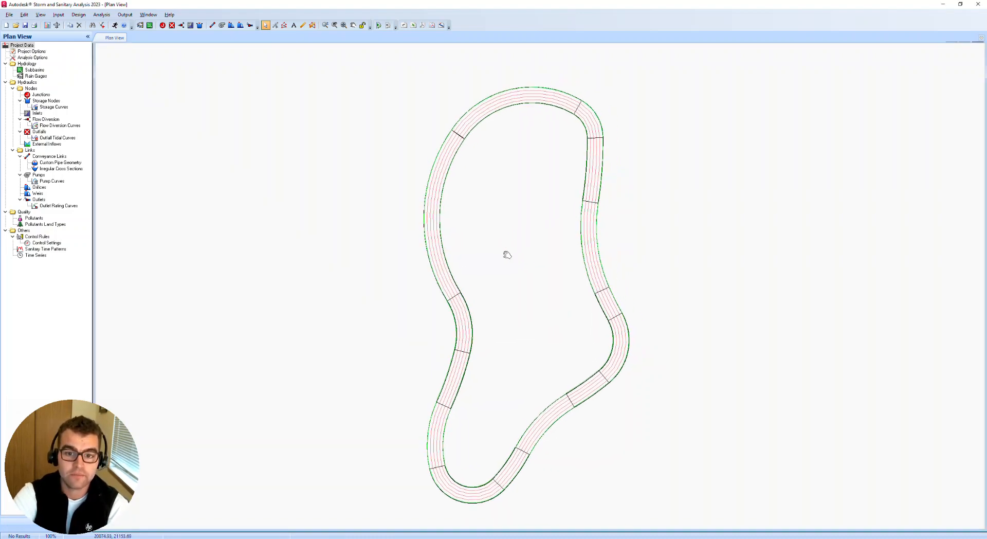
drag(492, 258, 574, 257)
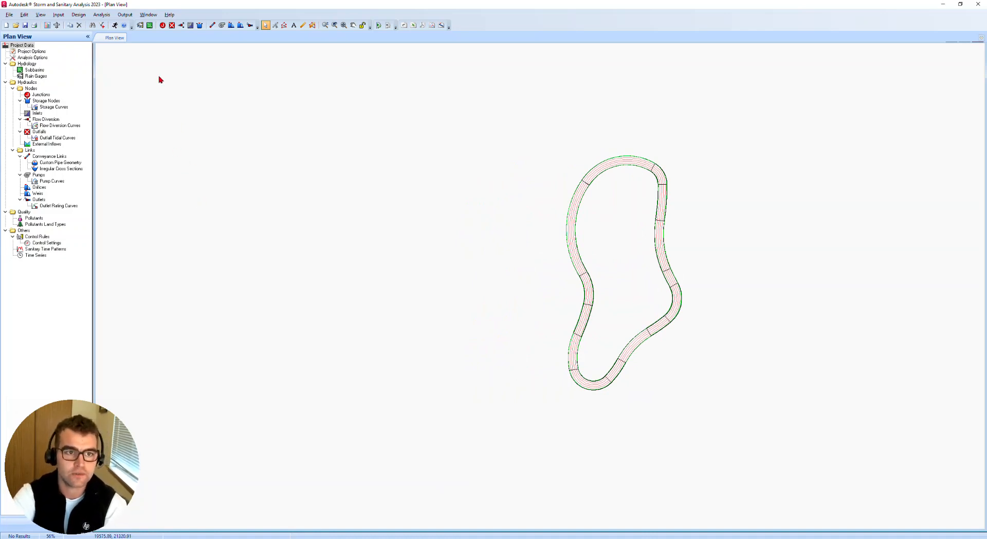
click(149, 24)
click(224, 165)
click(357, 165)
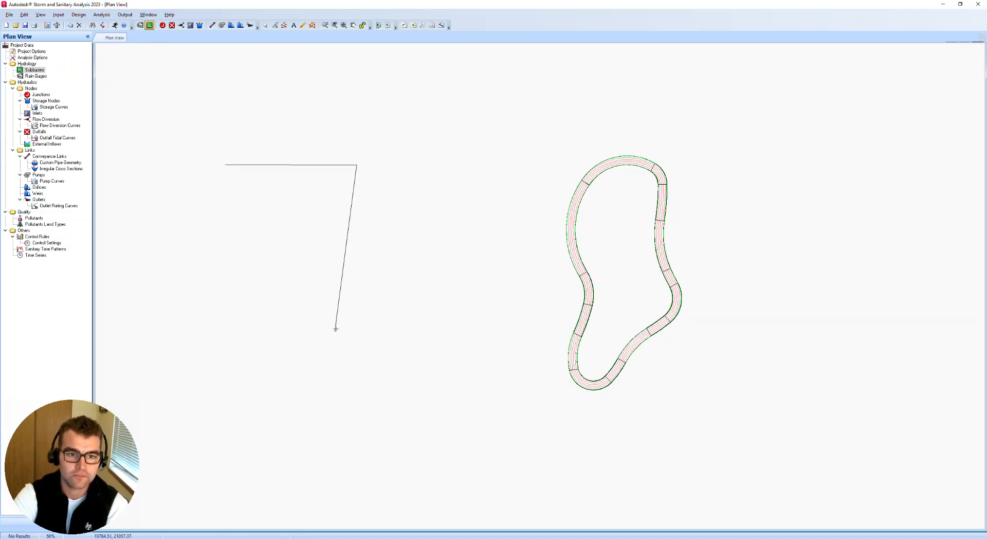
click(357, 303)
click(232, 294)
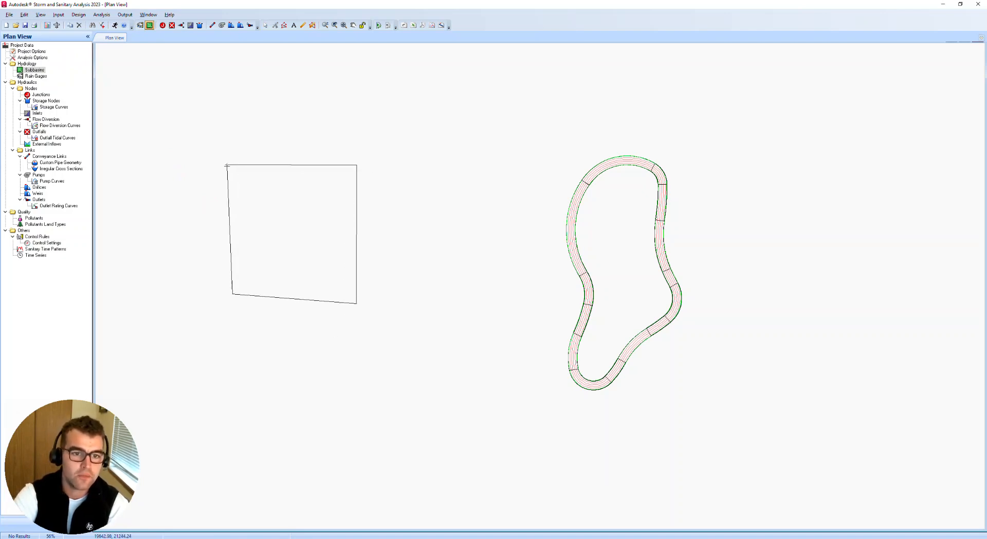
click(226, 166)
key(Escape)
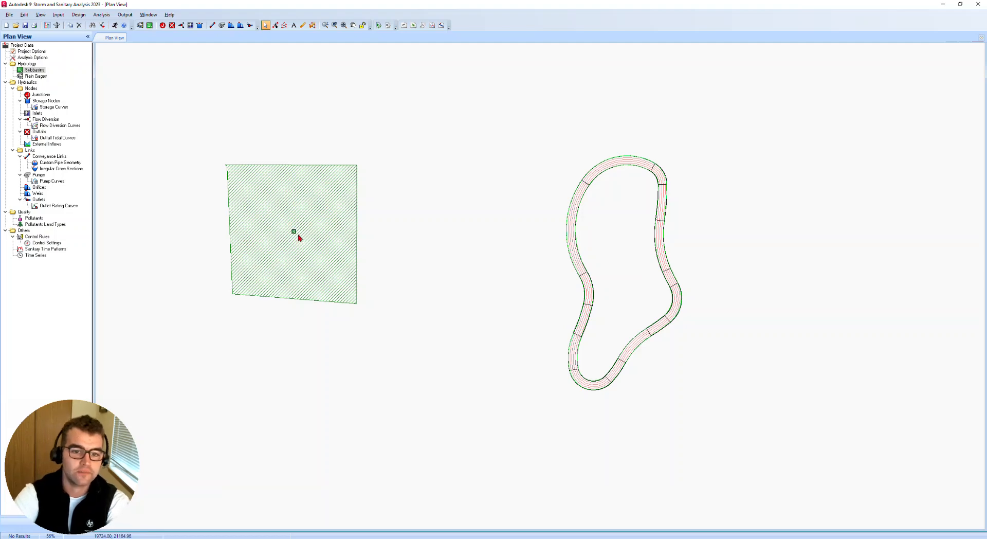
Set the new subbasin's ID to EG, its area to 10 ac and its time of concentration to 15 min
double_click(296, 234)
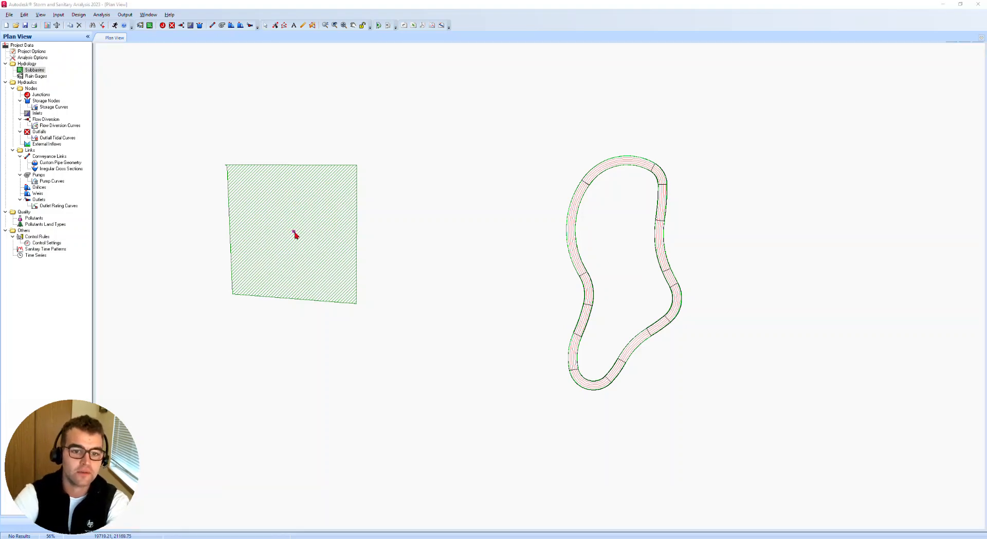
drag(417, 162, 144, 148)
click(422, 136)
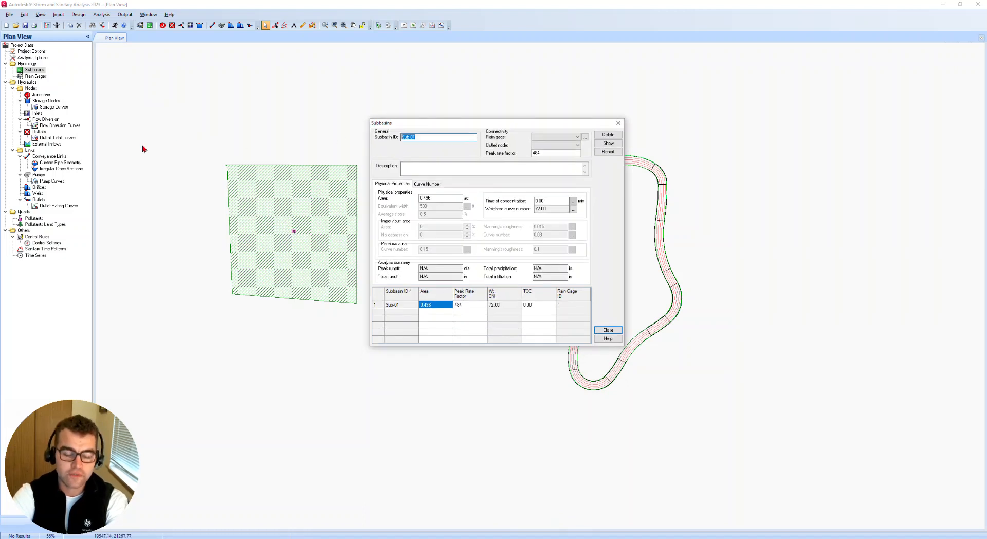
text(EG)
drag(453, 197, 325, 198)
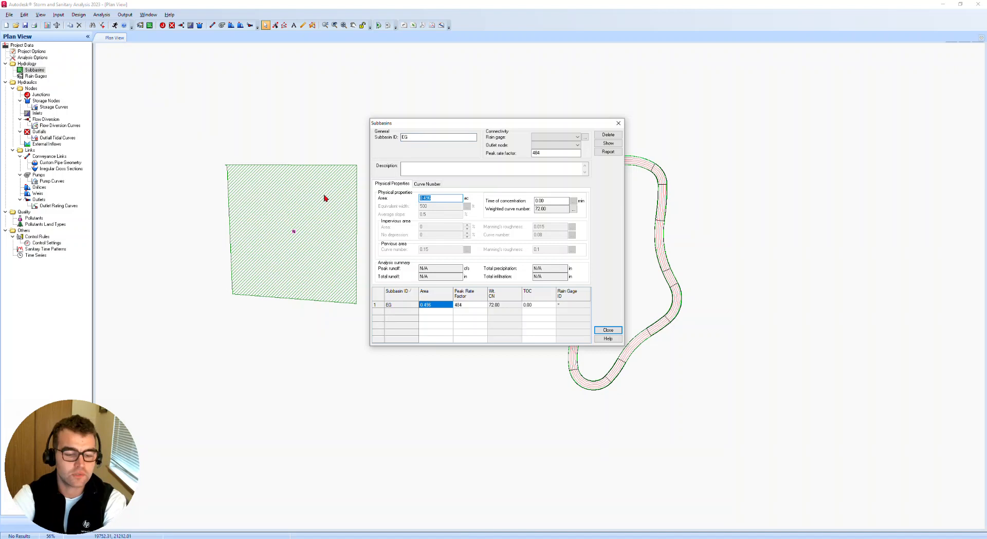
text(10)
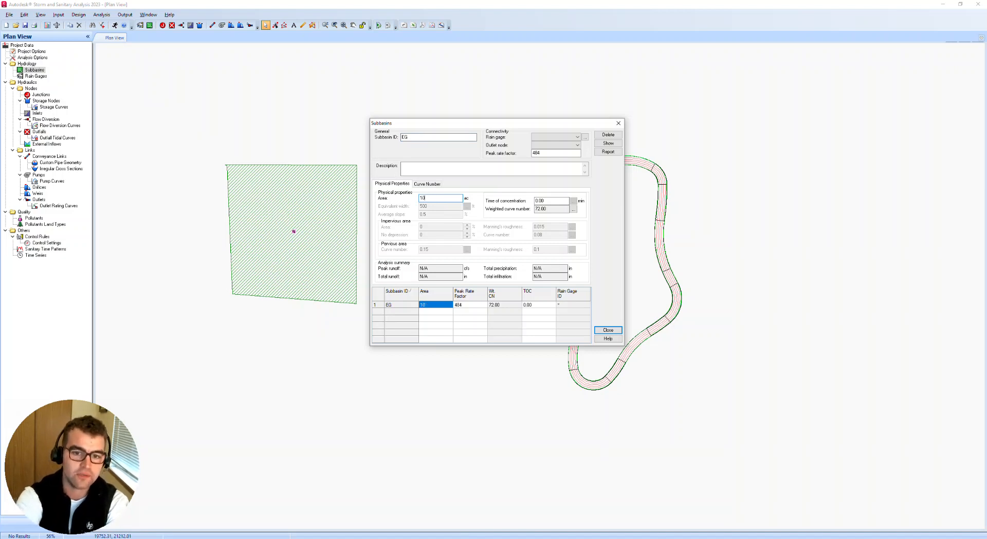
drag(558, 201, 205, 137)
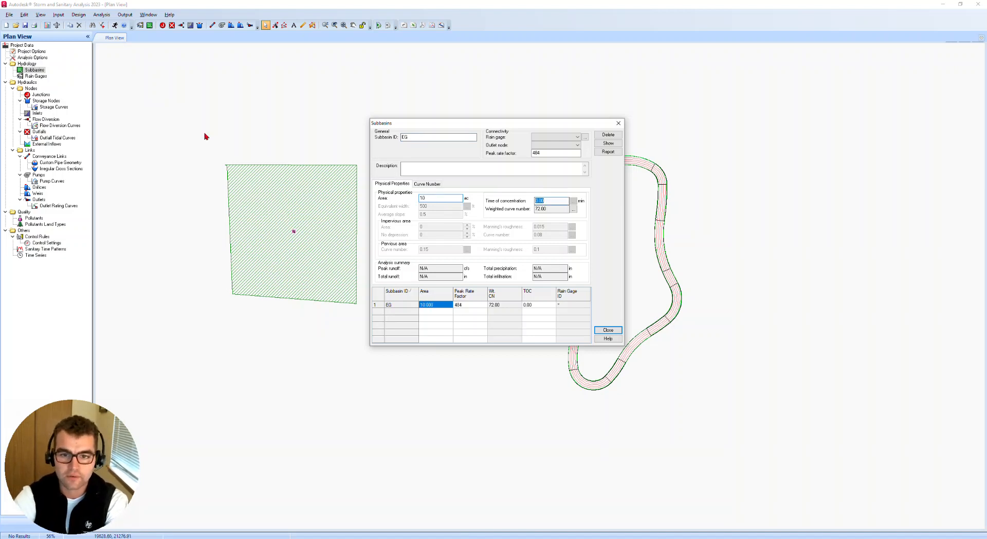
text(15)
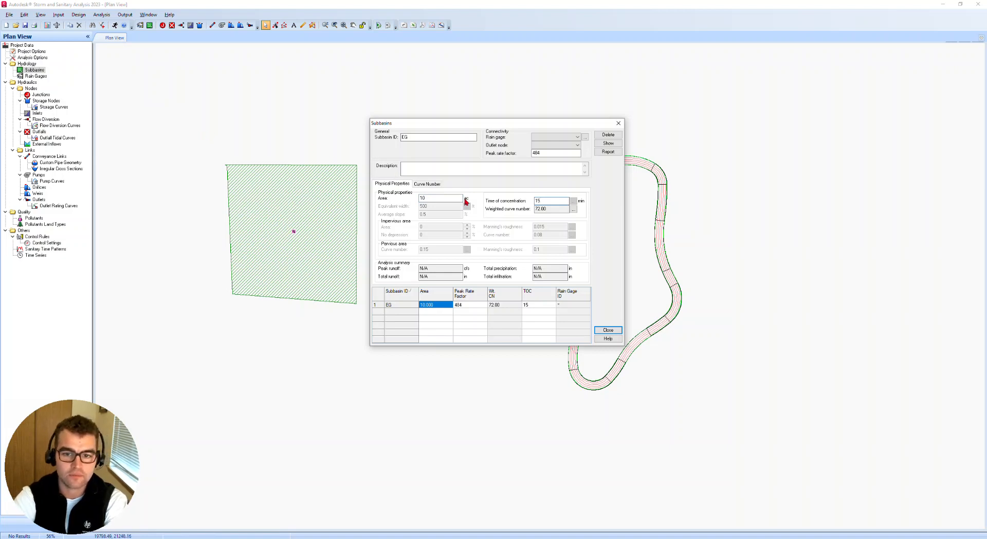
drag(556, 208, 278, 203)
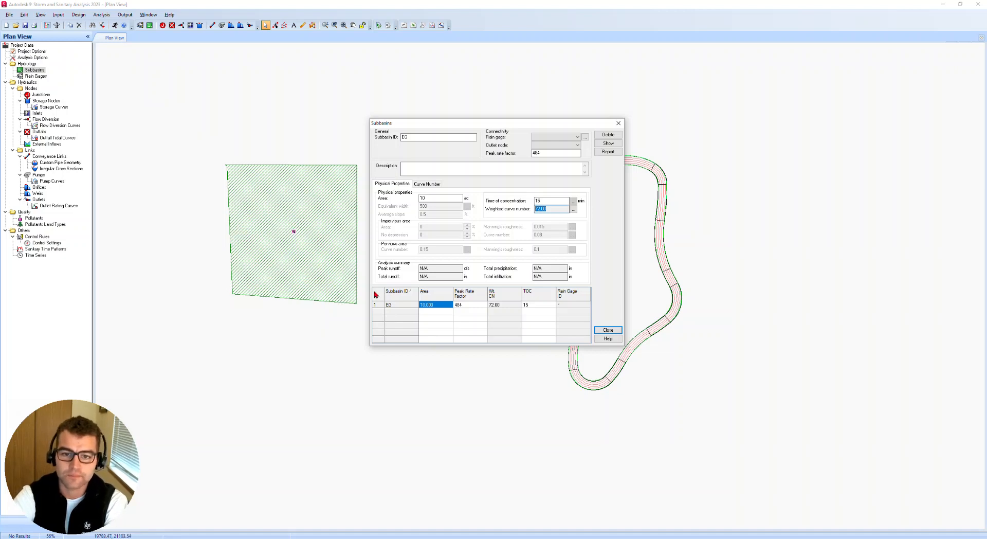
click(607, 331)
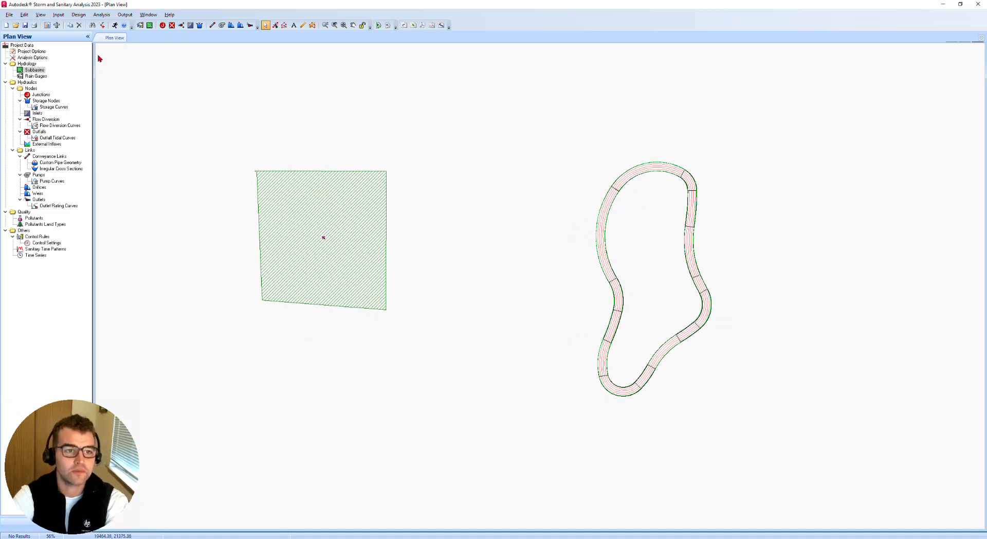
Place a rain gage just above the northwest corner of the EG subbasin
click(138, 27)
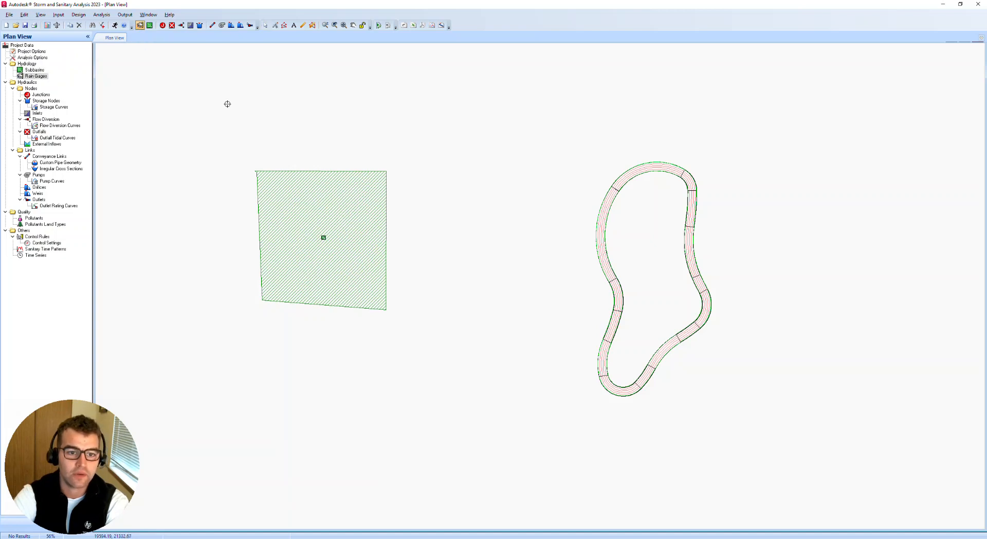
click(246, 129)
key(Escape)
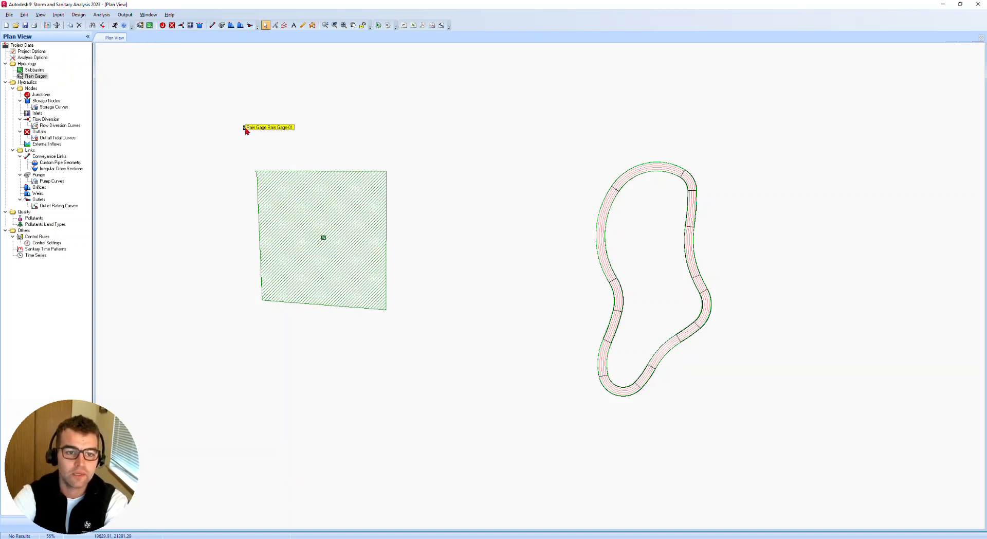
Add a new time series as the data source of the rain gage near the EG subbasin
double_click(245, 129)
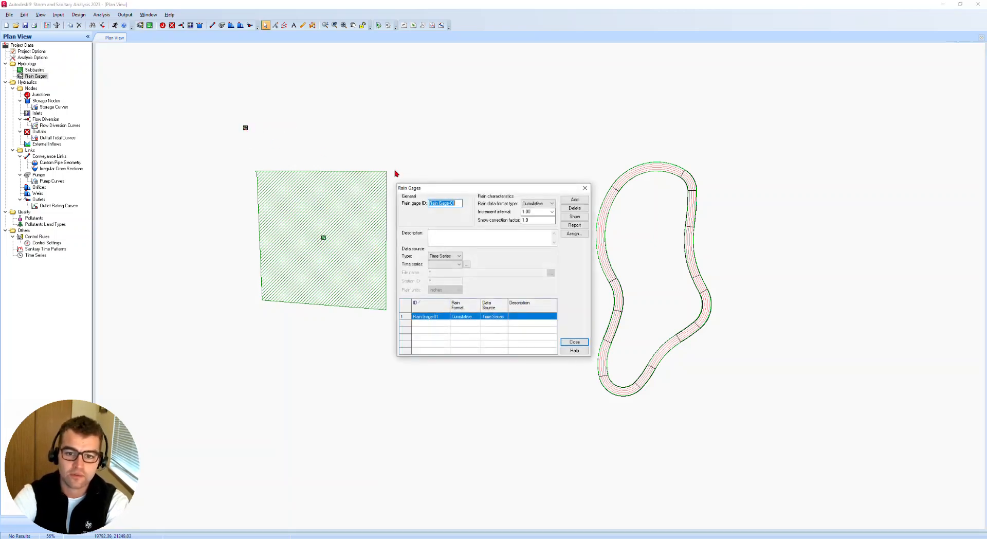
drag(498, 185, 510, 134)
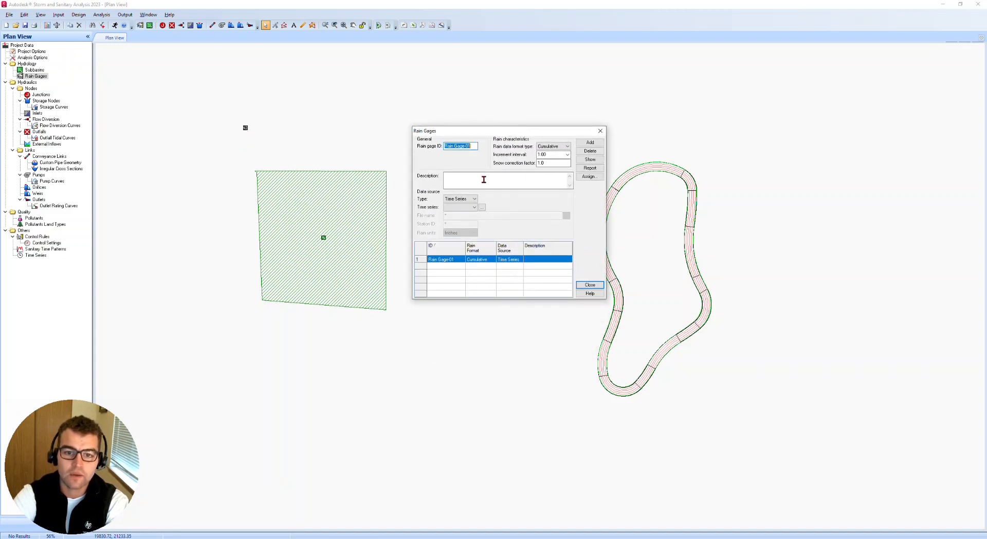
click(451, 199)
click(452, 200)
click(467, 209)
click(467, 209)
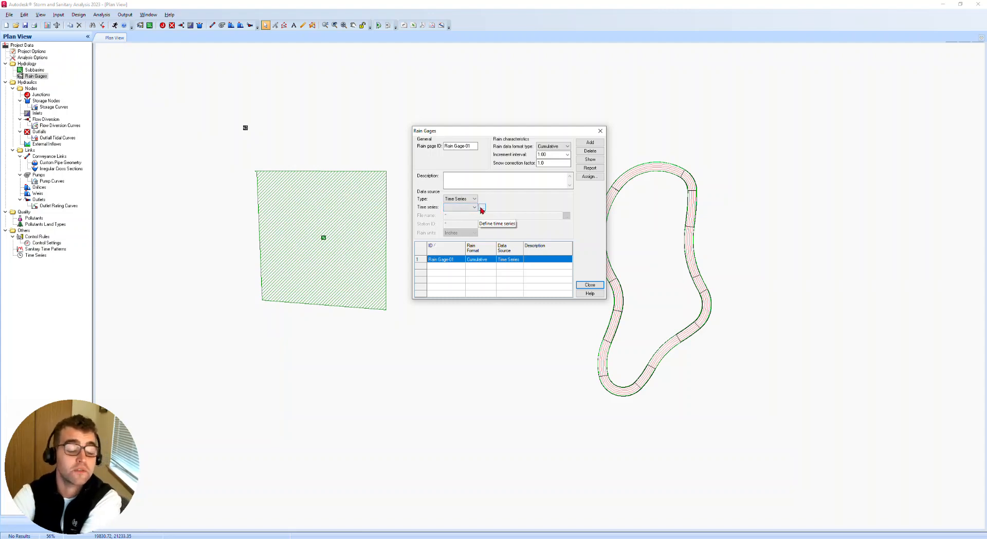
click(482, 208)
drag(436, 165, 725, 112)
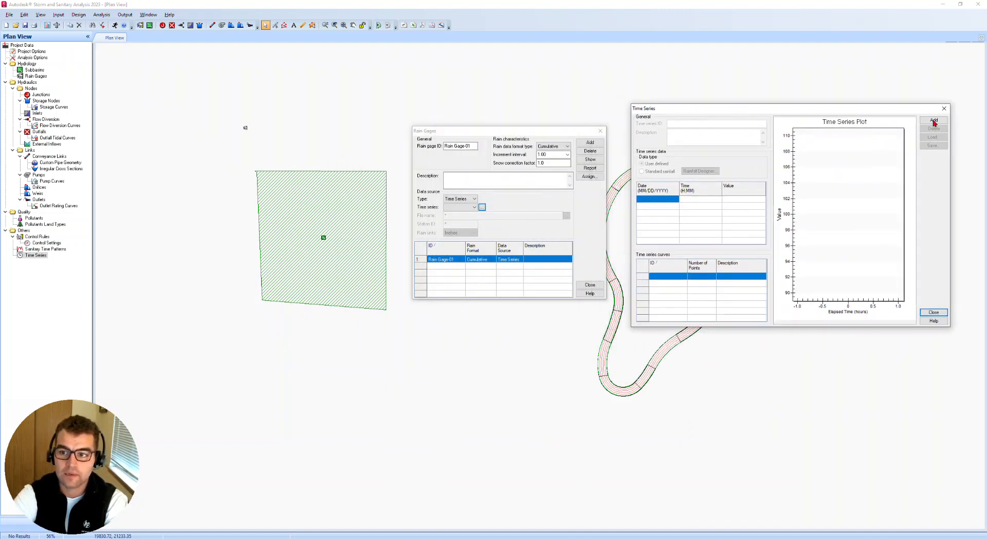
click(934, 121)
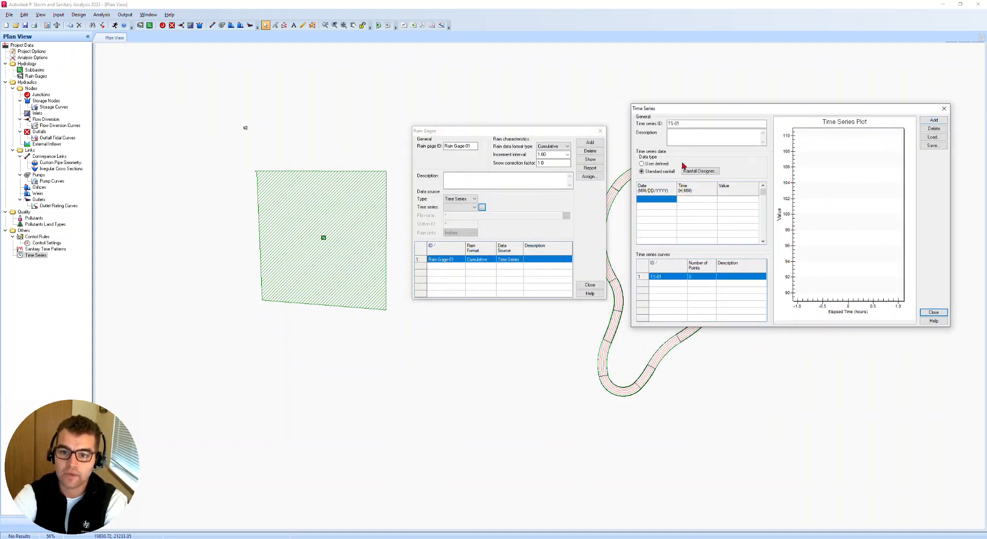
Define the time series as a standard 100-year intensity storm for Clackamas, Oregon, using SCS Type II 24-hr with 4.50 in depth
click(654, 166)
click(654, 171)
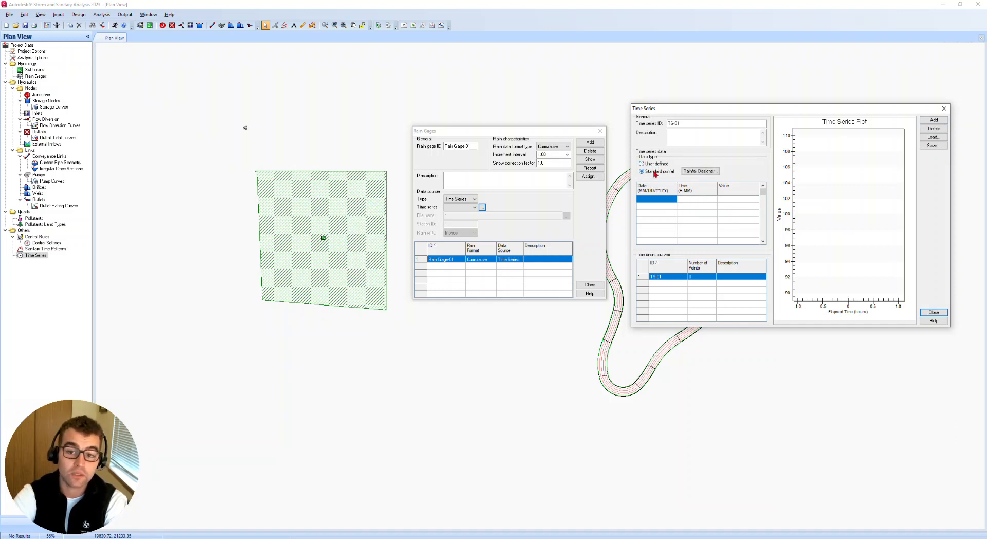
click(690, 171)
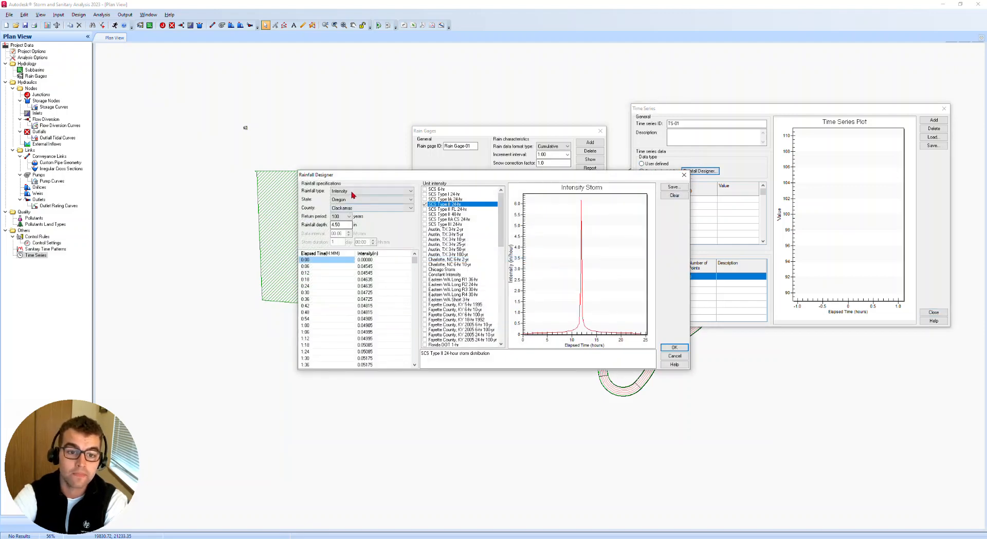
drag(353, 177, 347, 184)
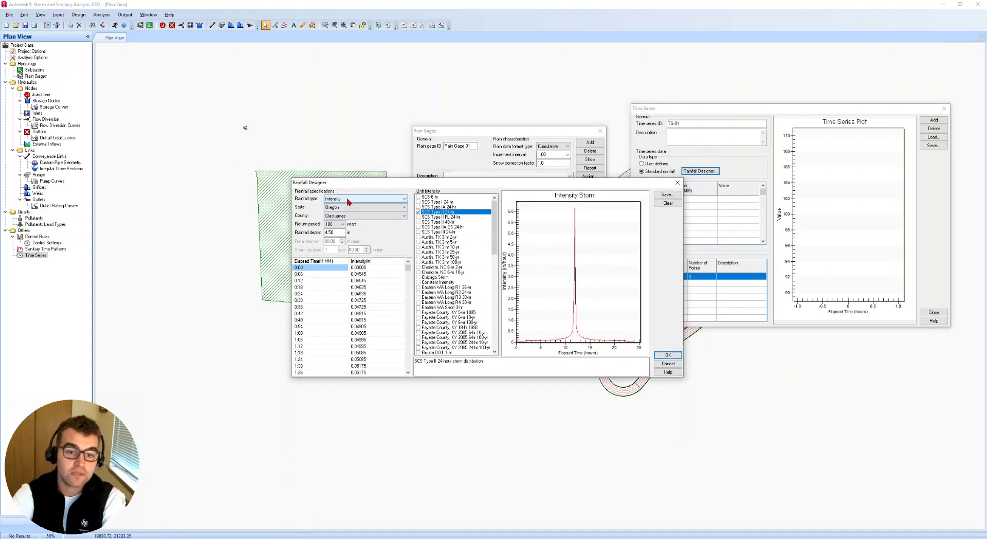
double_click(327, 232)
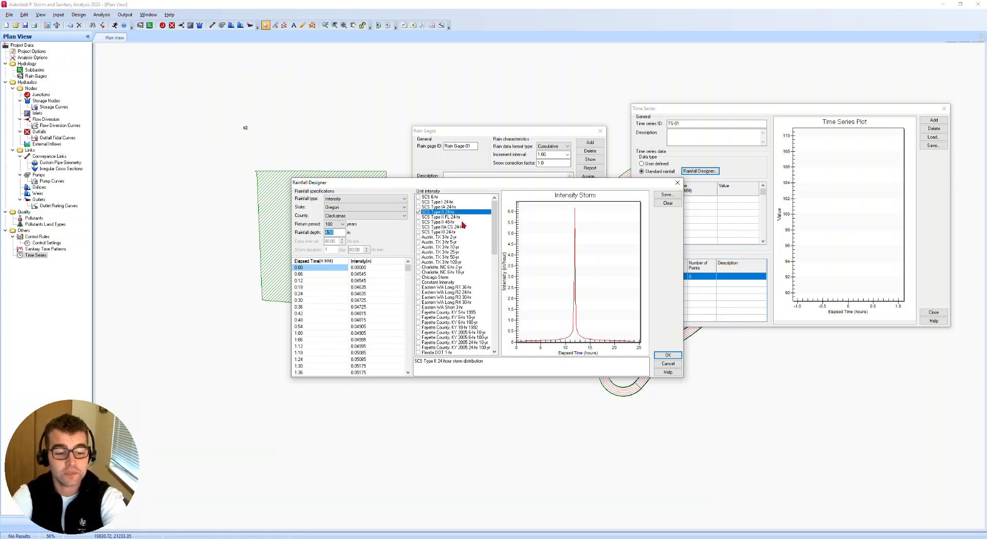
click(670, 356)
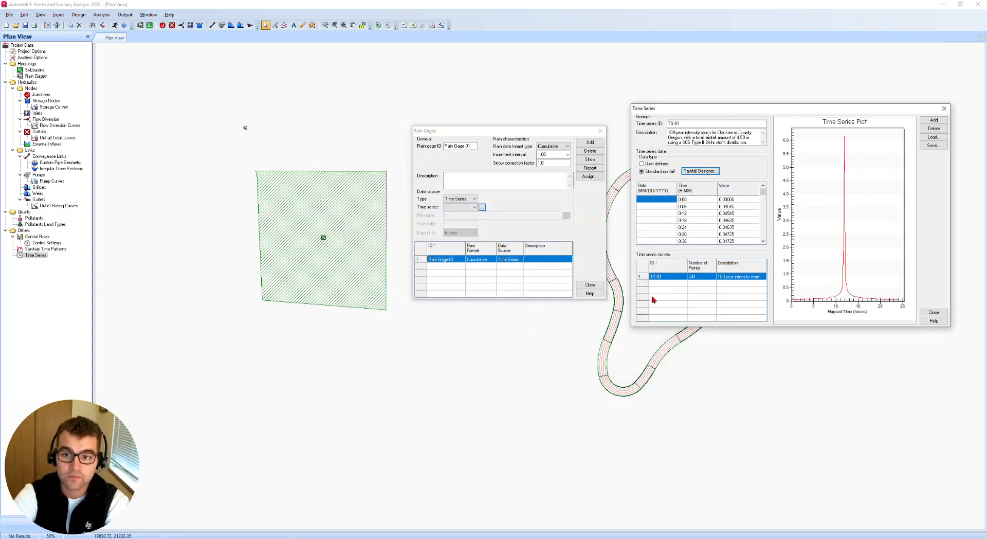
click(932, 311)
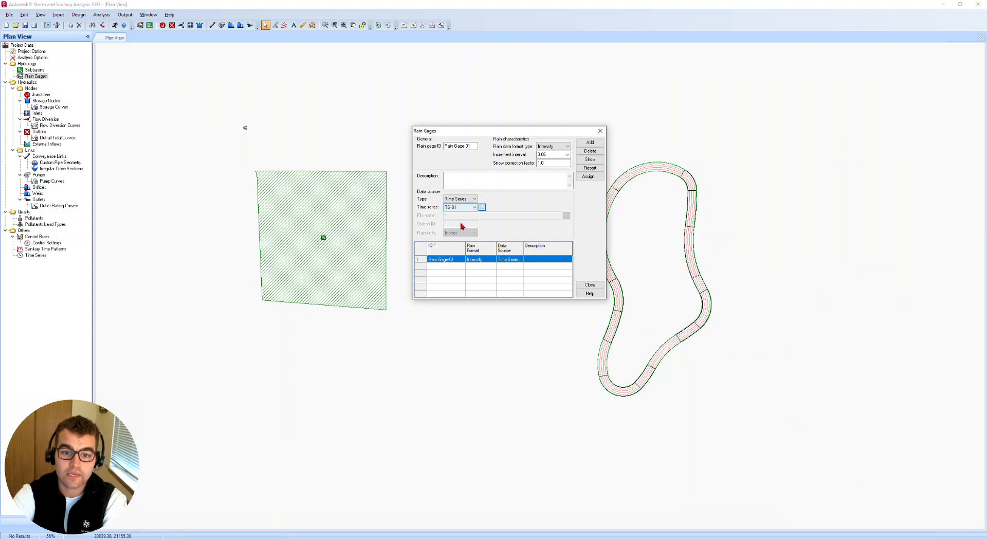
click(590, 284)
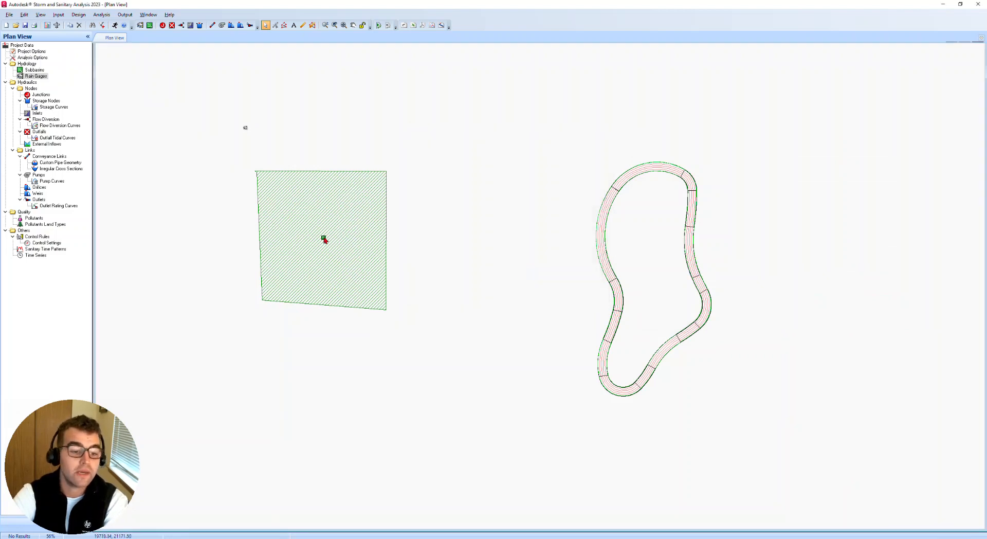
Assign Rain Gage-01 to the EG subbasin
double_click(324, 238)
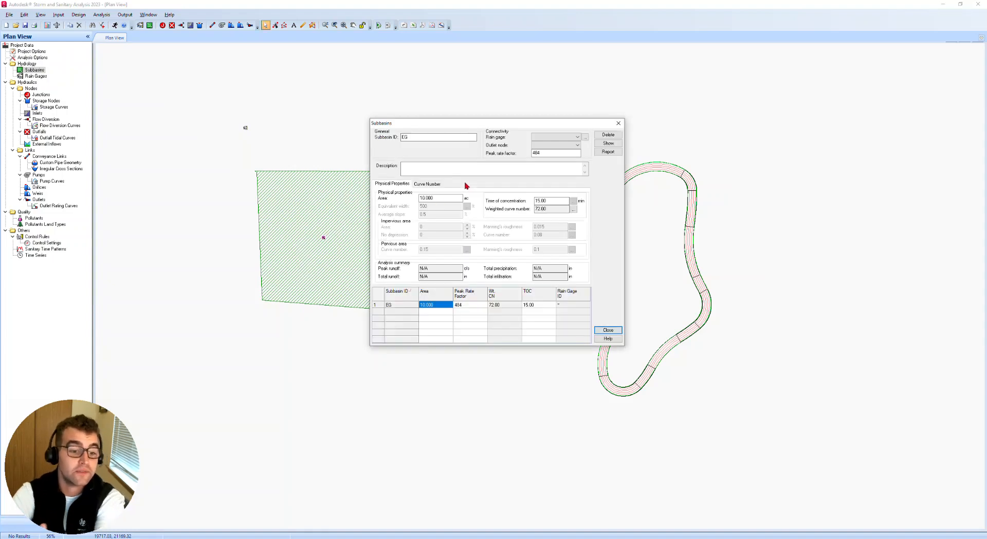
click(567, 138)
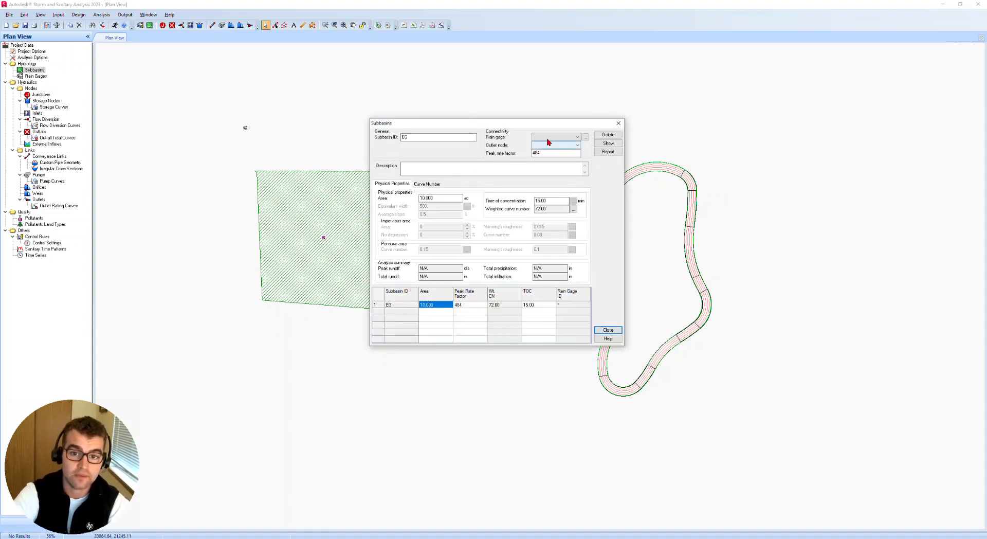
click(550, 144)
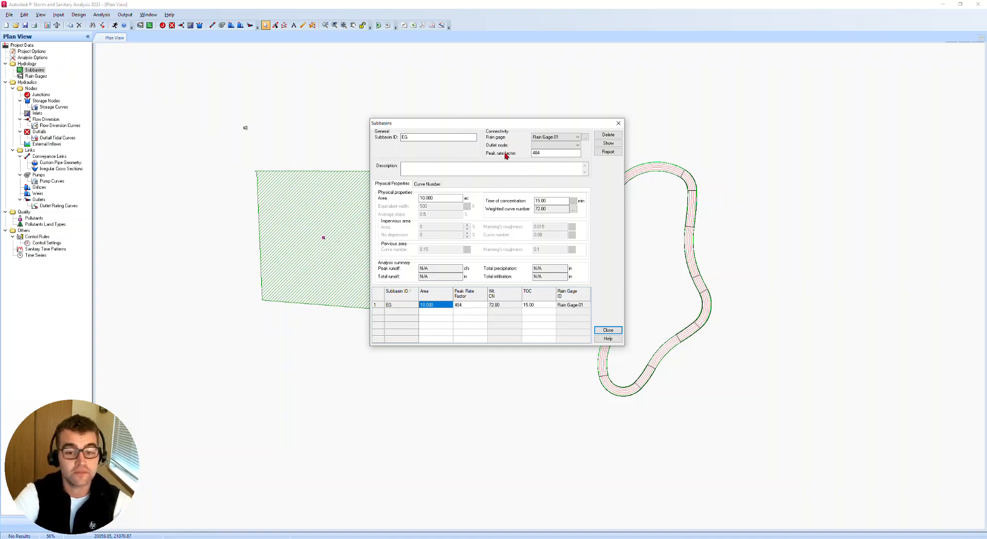
click(609, 331)
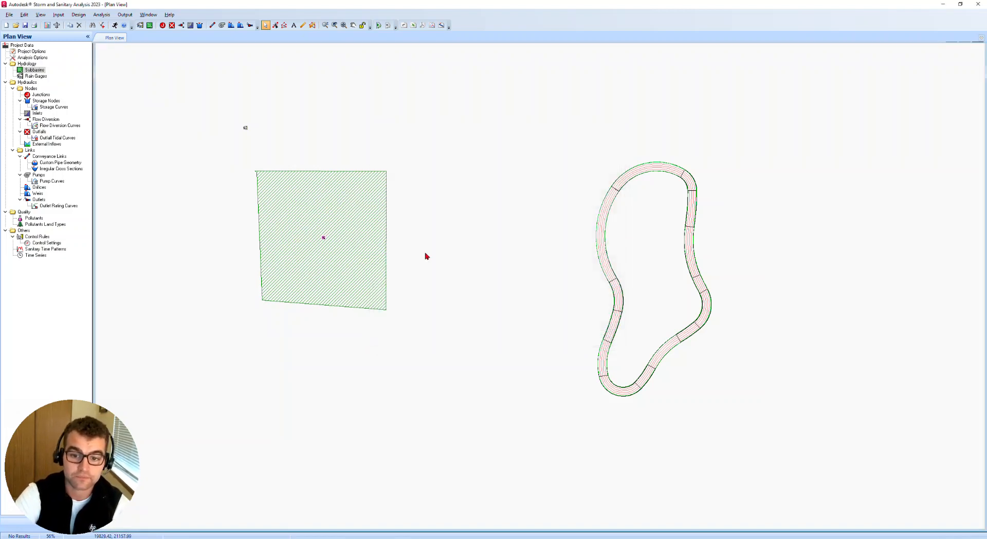
Place a single outfall a short distance south of the EG subbasin, in line with its center
click(172, 25)
click(326, 375)
key(Escape)
Connect the EG subbasin to the outfall south of it and check the outlet node in the subbasin's properties
click(323, 237)
right_click(325, 239)
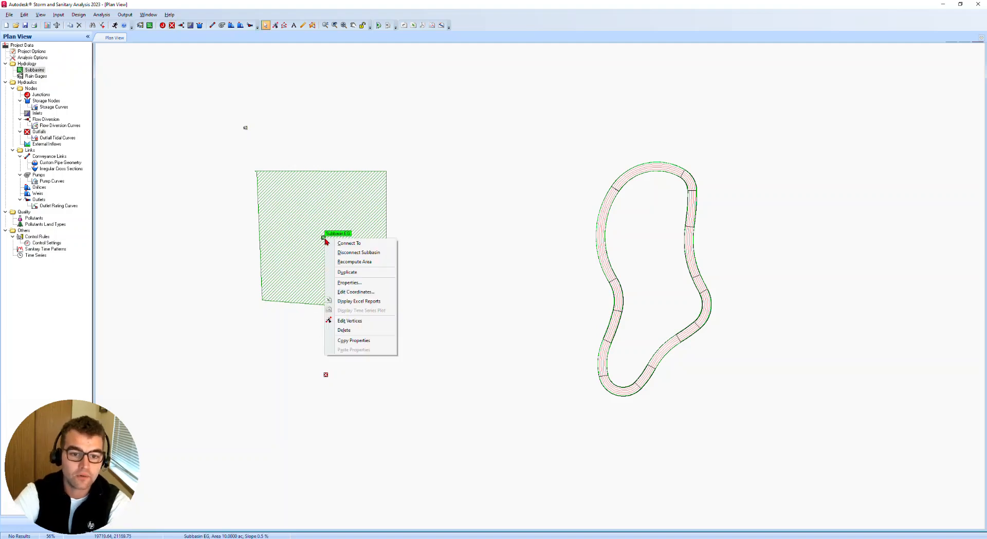
click(335, 243)
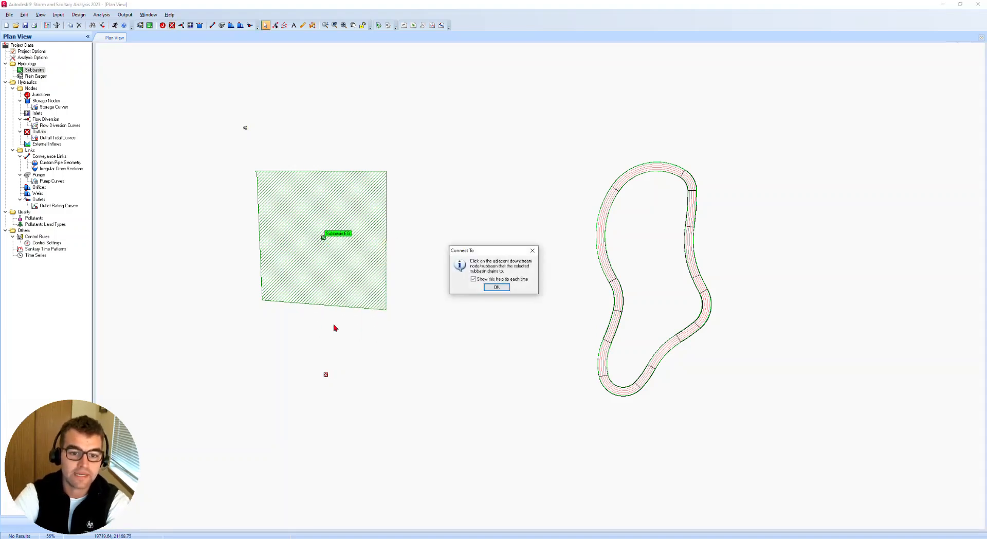
click(493, 288)
click(326, 374)
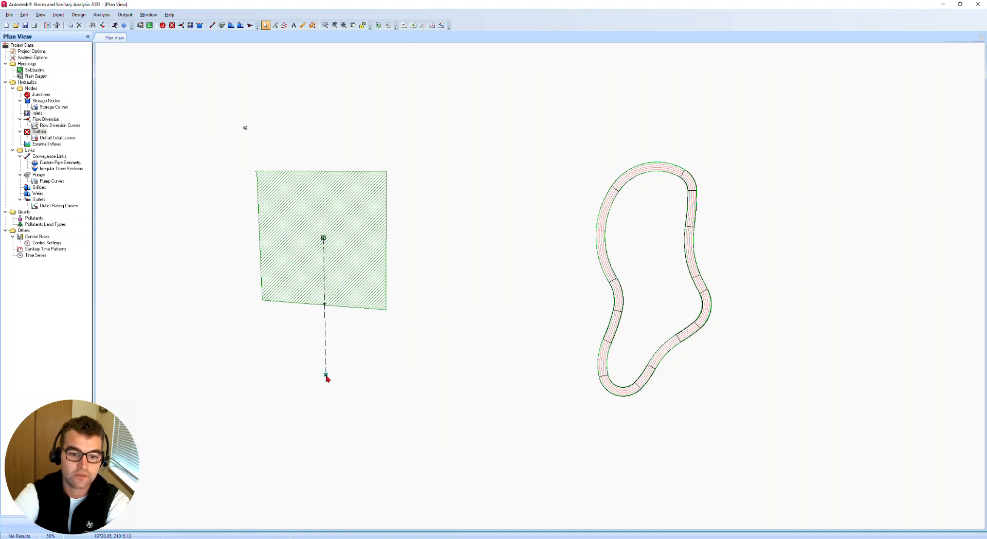
double_click(324, 239)
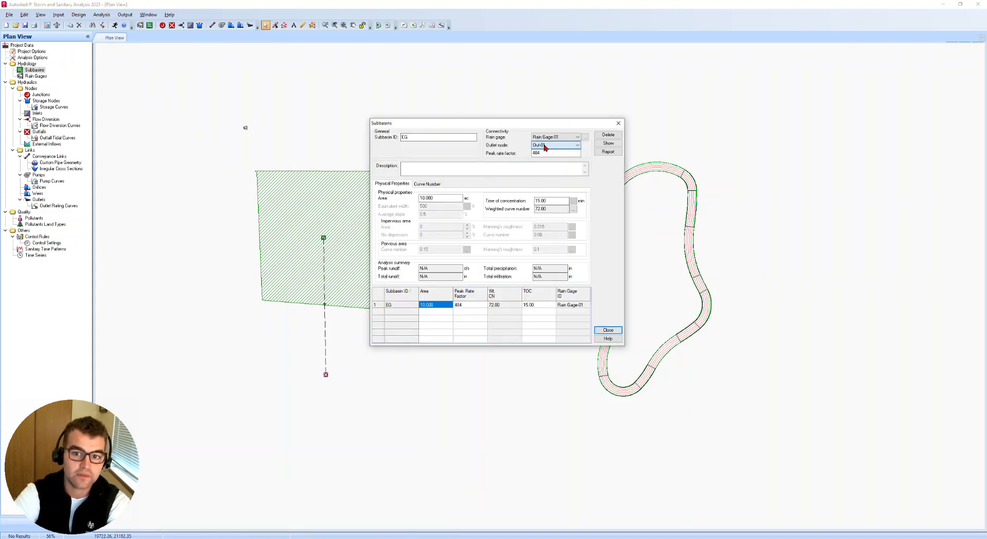
click(617, 126)
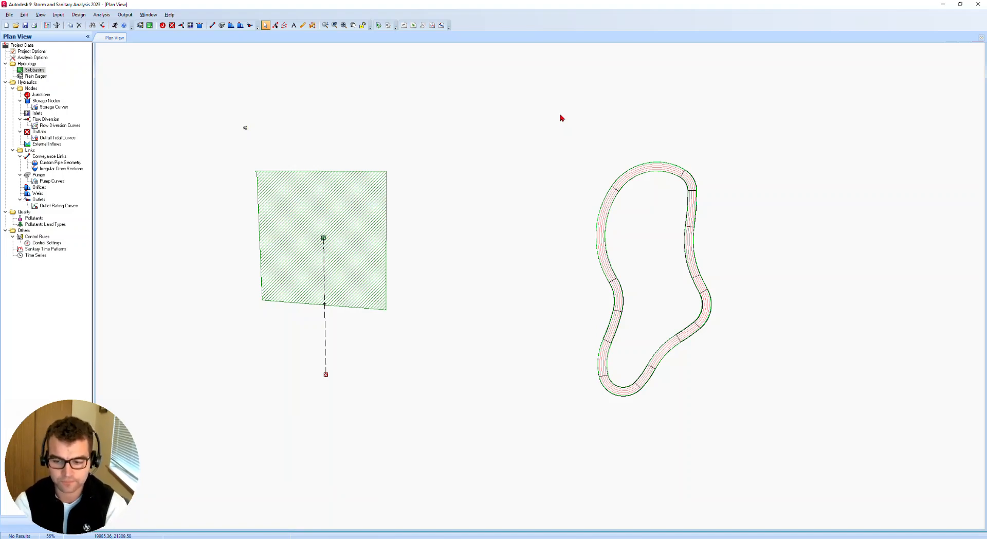
Set the project's storage node exfiltration method to Constant flow, keeping Kinematic Wave link routing
click(58, 14)
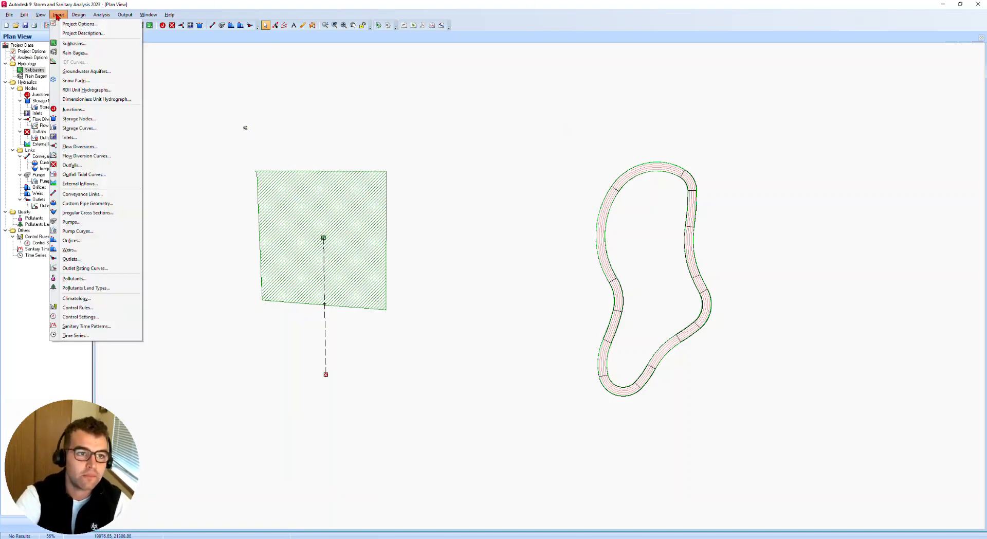
click(71, 27)
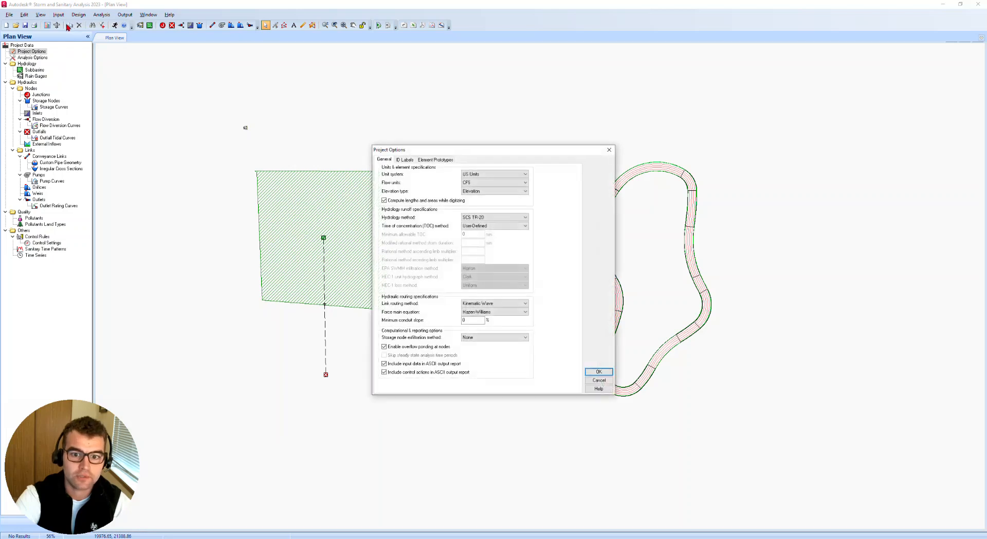
drag(504, 149, 569, 75)
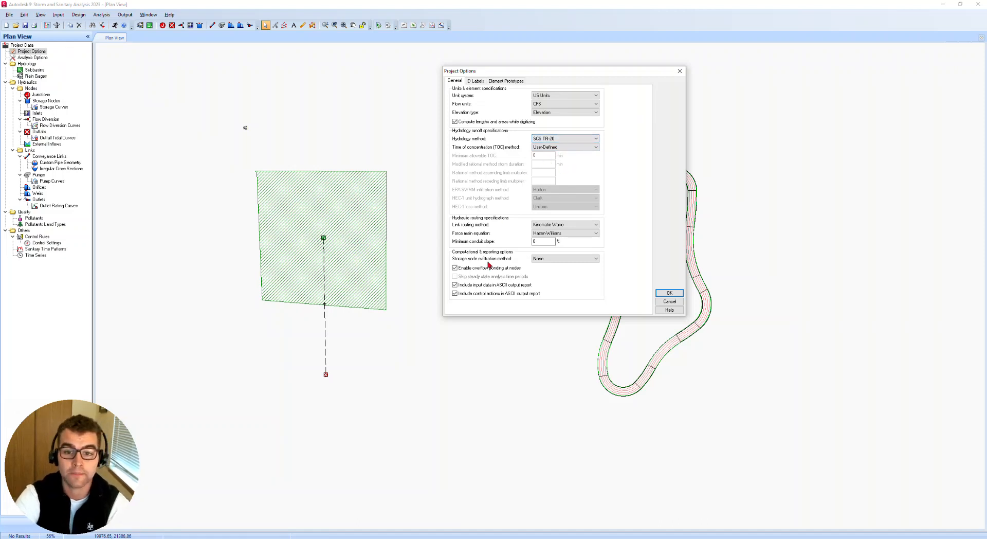
click(546, 225)
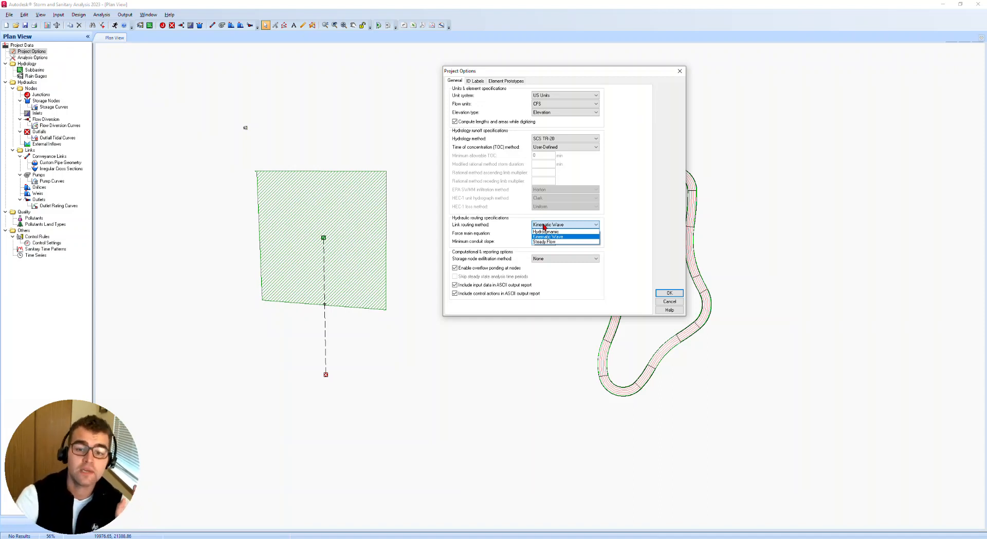
click(544, 227)
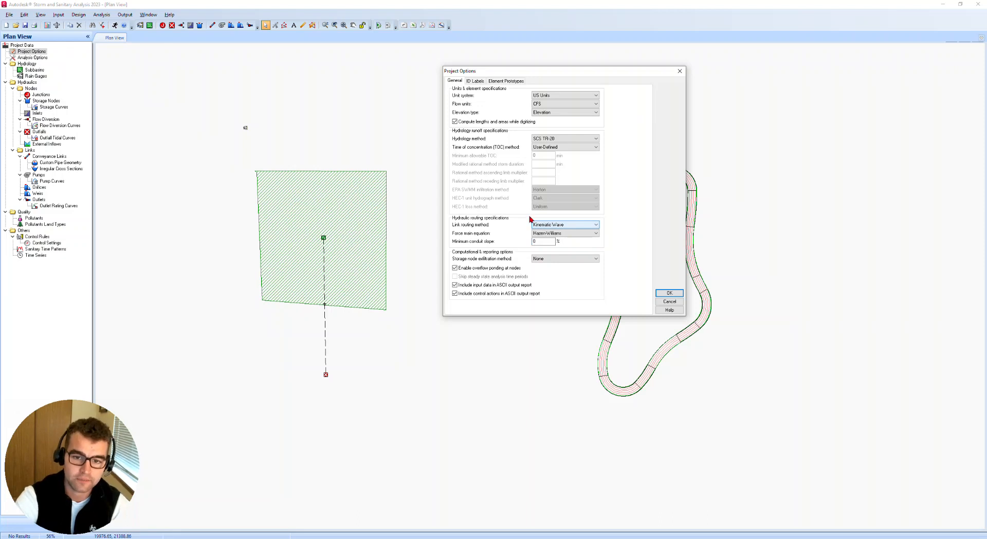
click(539, 260)
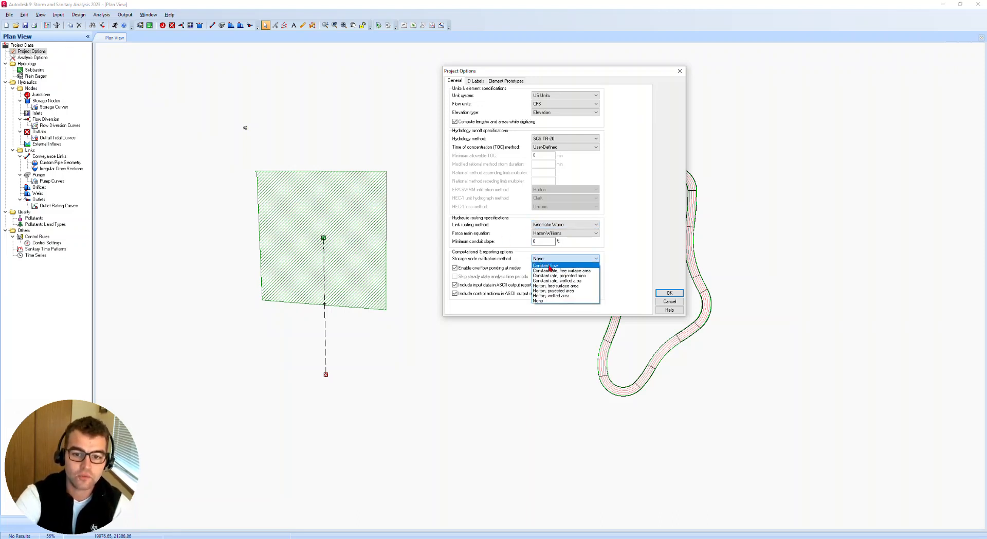
click(549, 265)
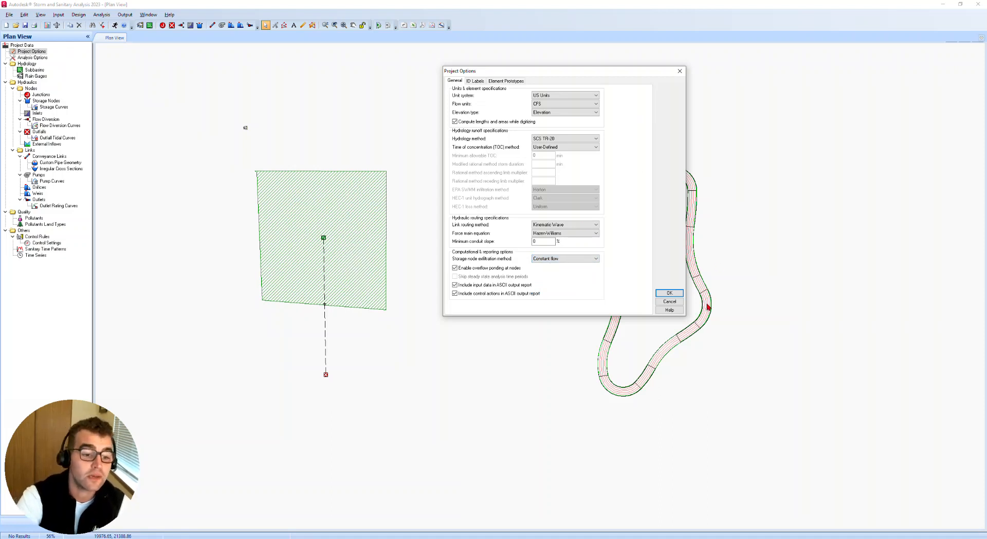
click(664, 292)
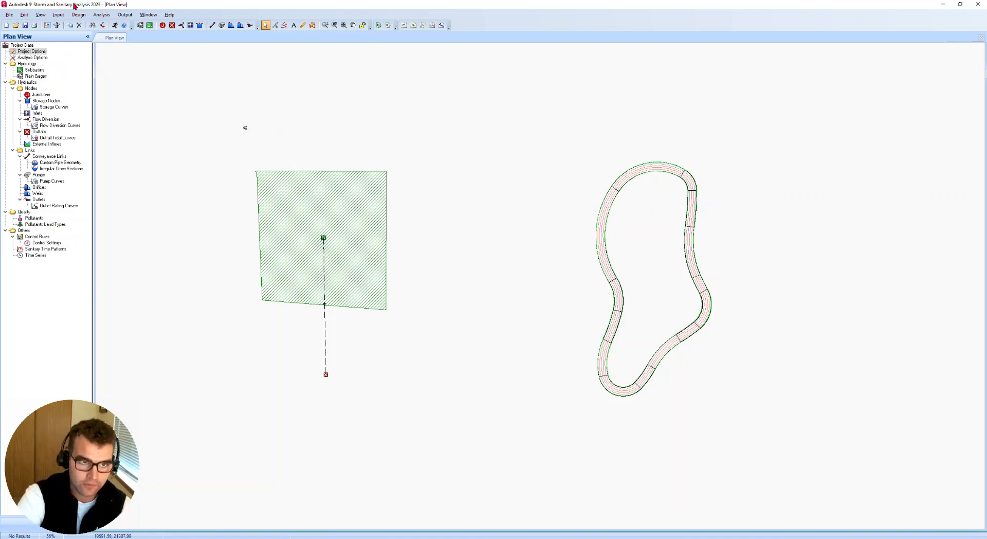
Set the analysis end date to 11/24/2022 in the analysis options, giving a three-day analysis duration
click(106, 16)
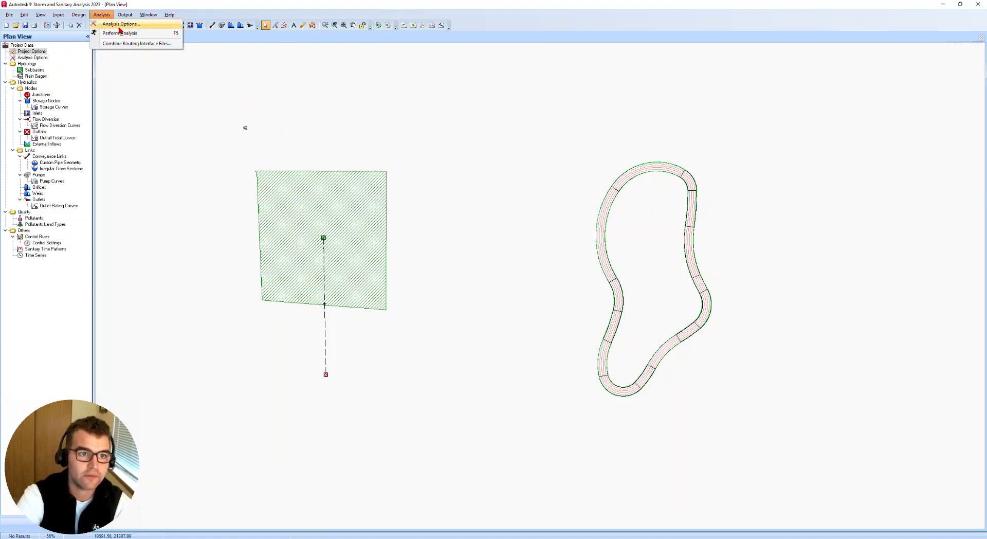
click(117, 26)
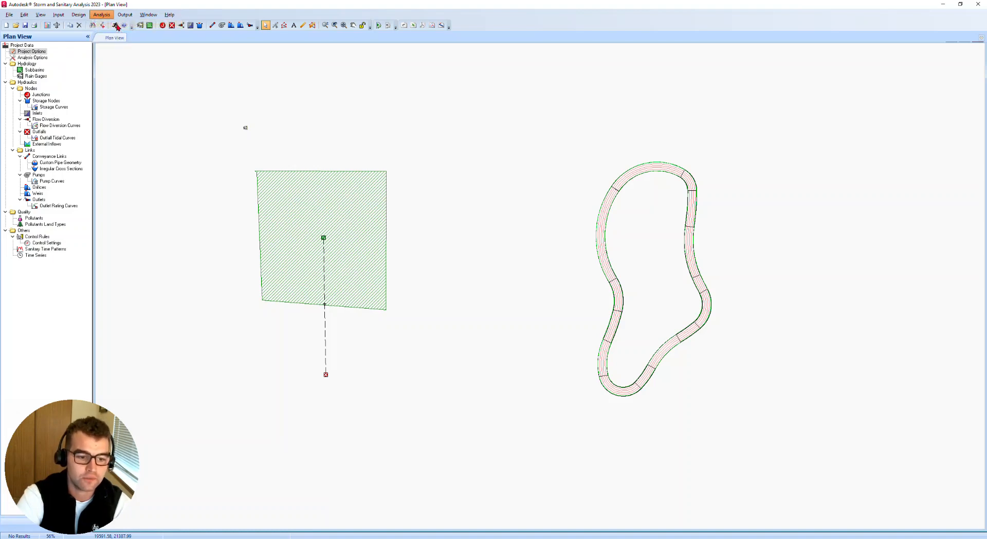
drag(509, 183, 584, 107)
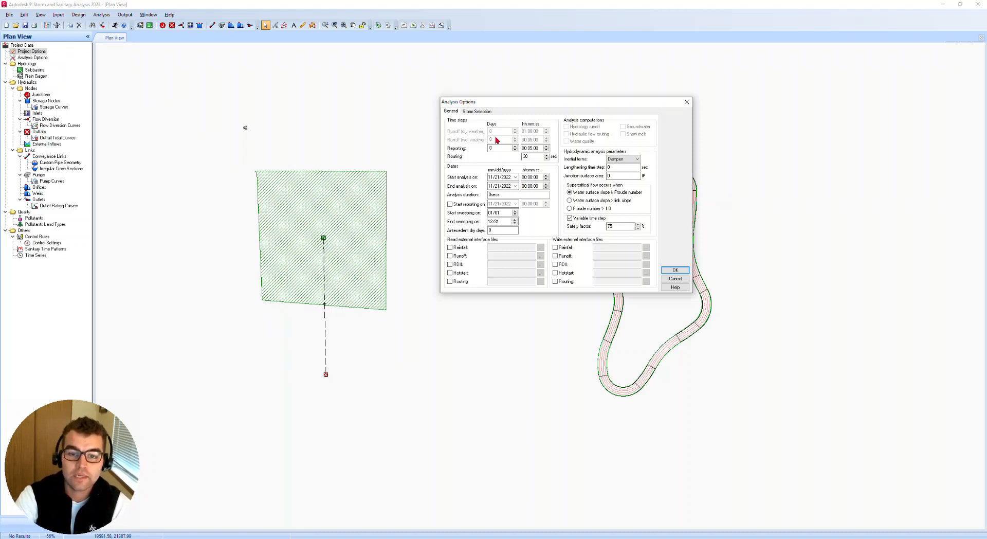
double_click(537, 155)
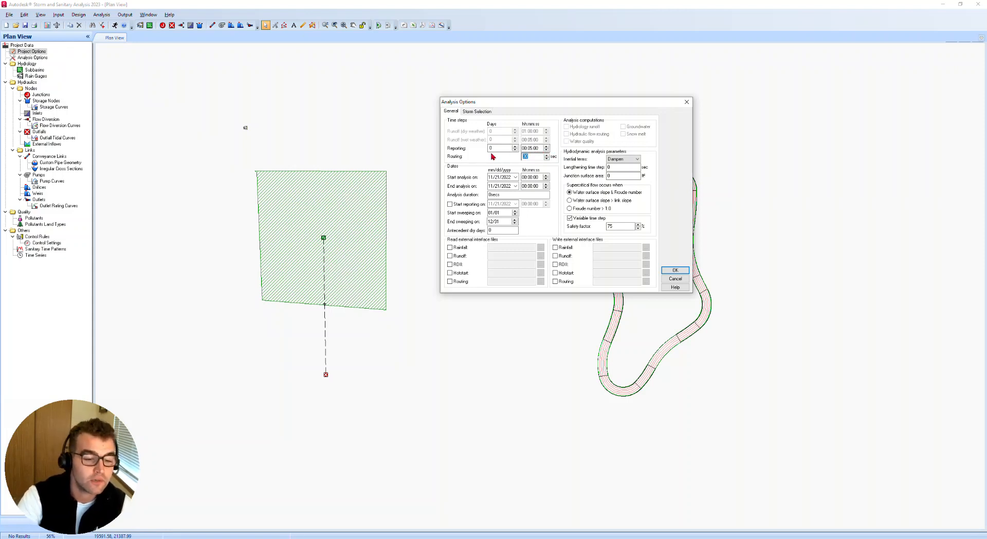
click(496, 186)
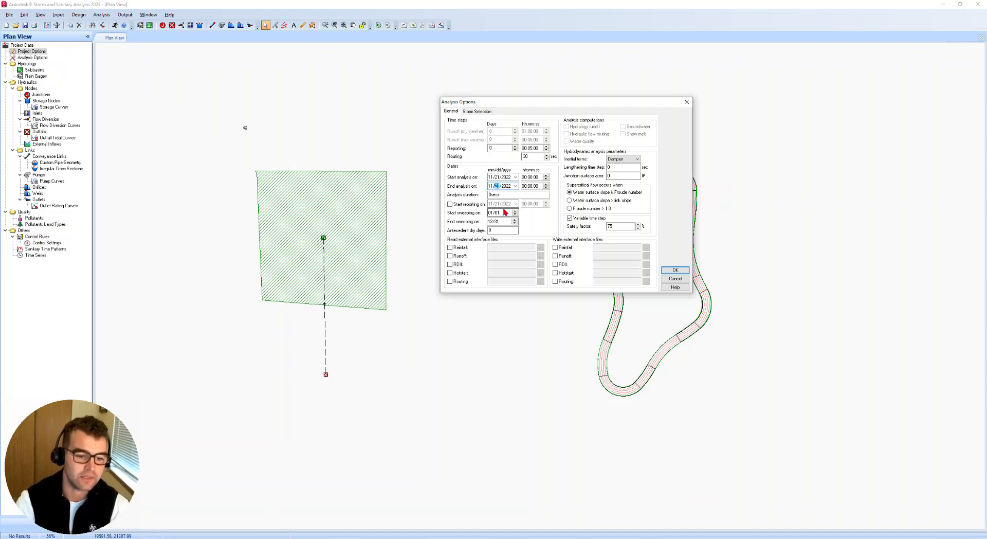
text(24)
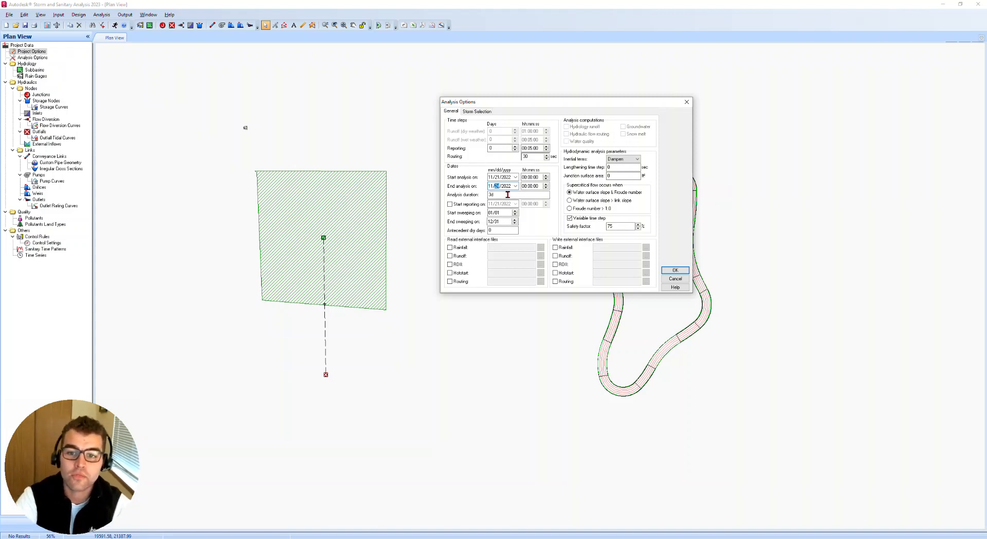
click(674, 271)
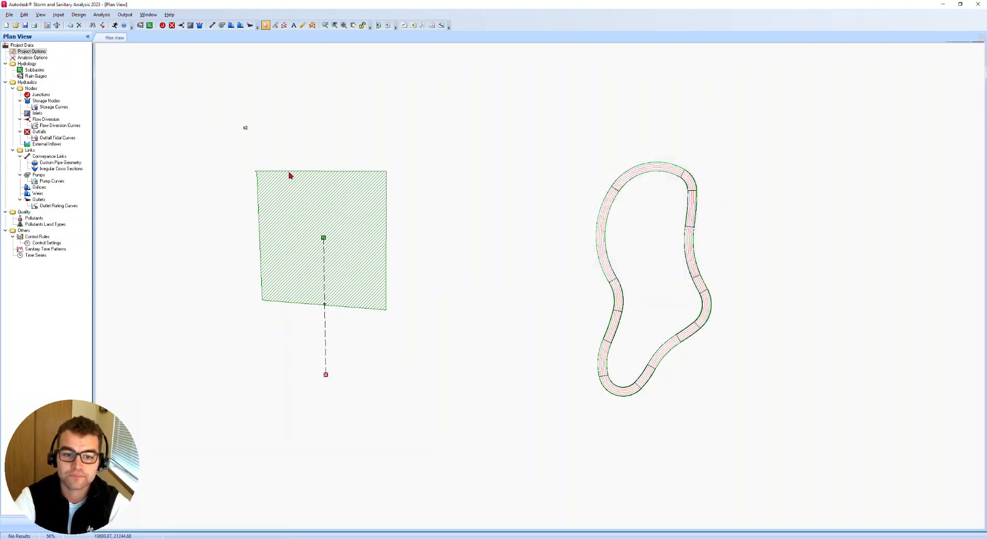
Run the analysis and check the peak runoff in the EG subbasin's analysis summary
click(115, 25)
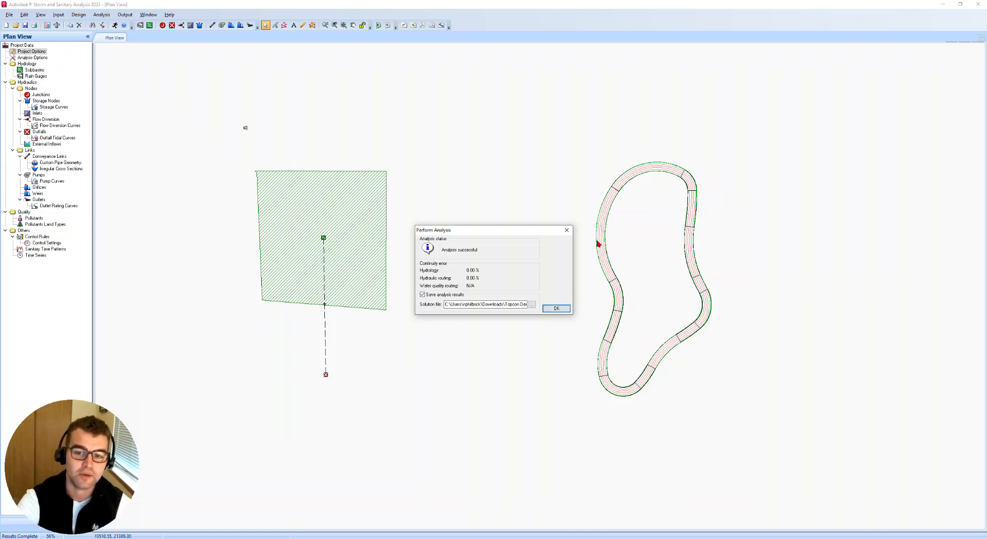
click(566, 230)
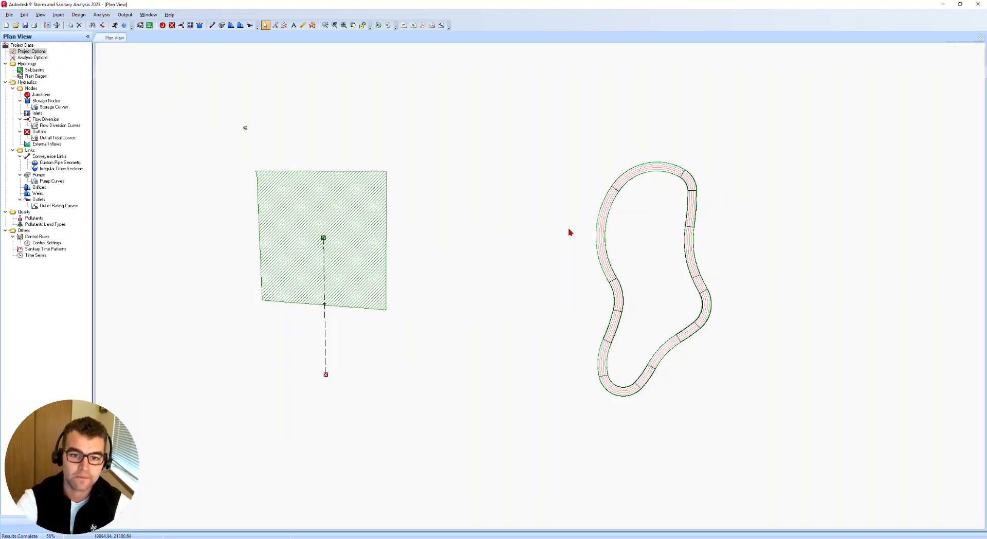
double_click(323, 239)
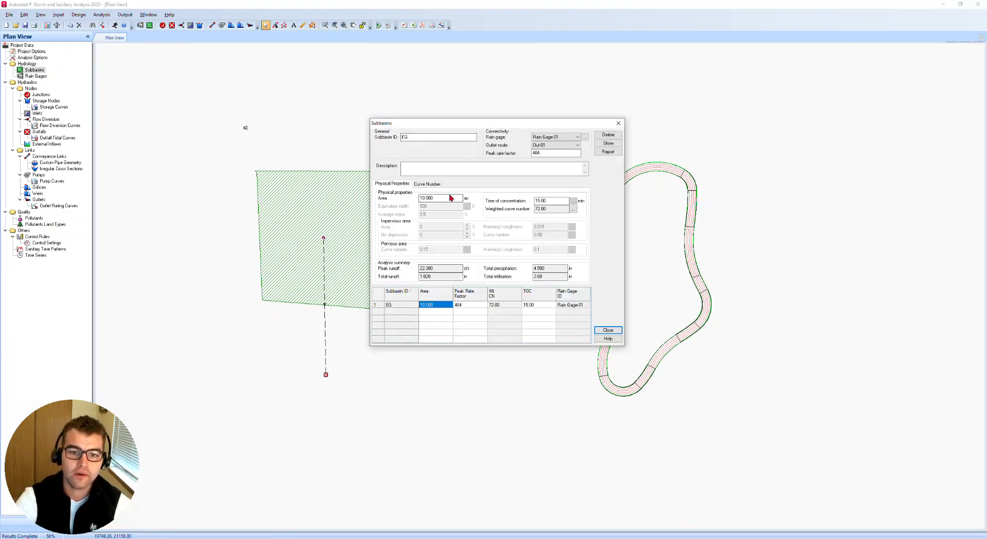
drag(425, 123, 446, 84)
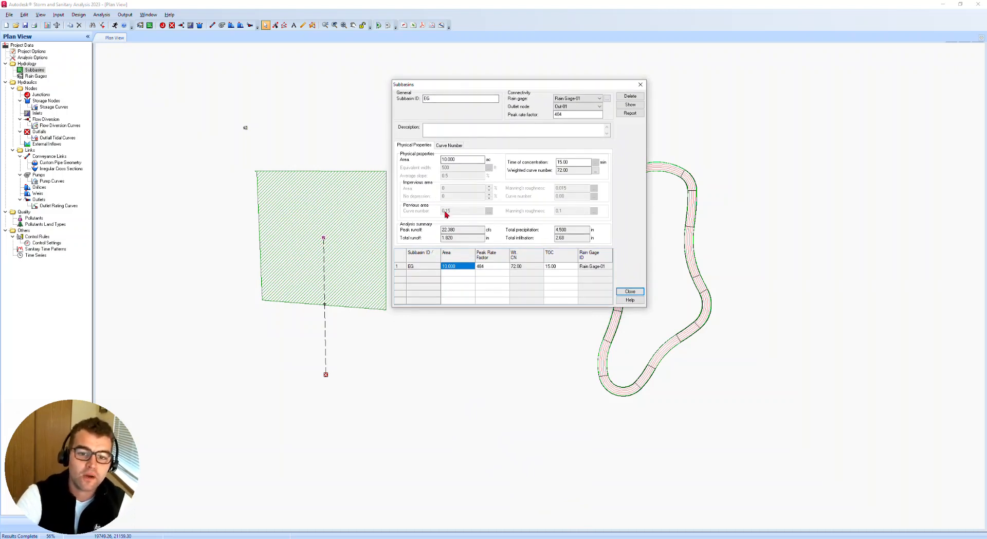
drag(467, 230, 425, 229)
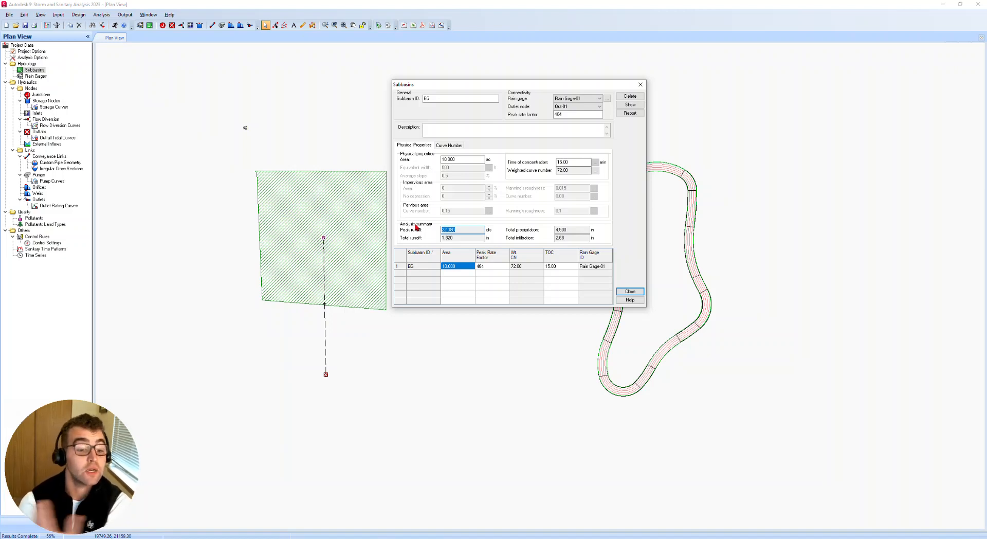
click(640, 84)
Draw a second four-sided subbasin between the EG subbasin and the pond outline, similar in height to EG
click(149, 25)
click(438, 173)
click(542, 170)
click(540, 313)
click(437, 312)
click(437, 176)
key(Escape)
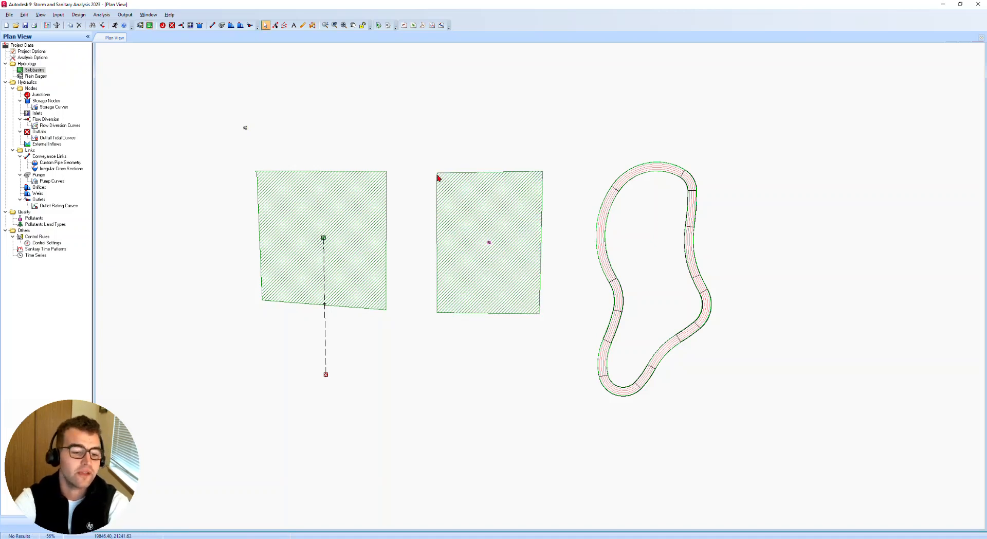
Set the new subbasin's area to 10 acres and its time of concentration to 5 minutes
double_click(490, 246)
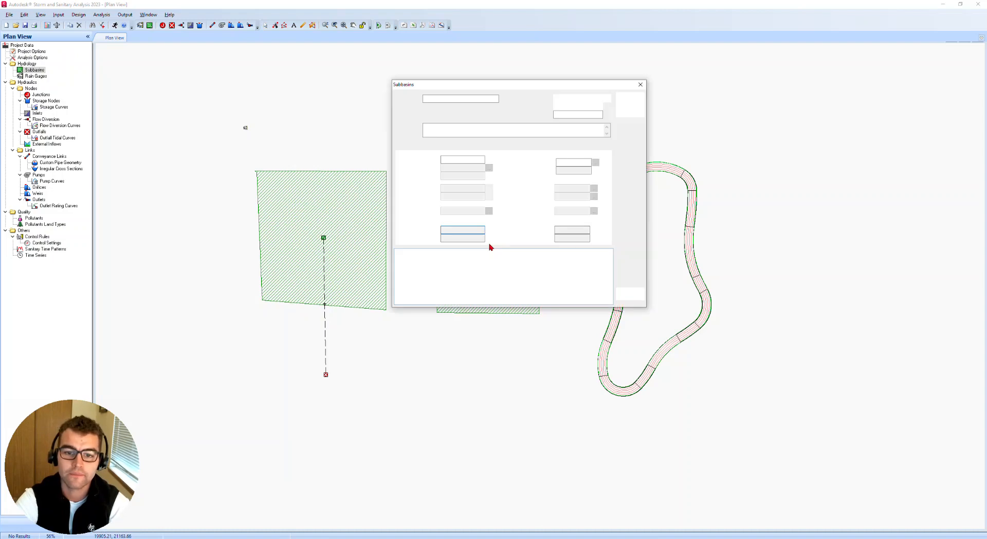
drag(464, 160, 355, 167)
text(10)
key(Tab)
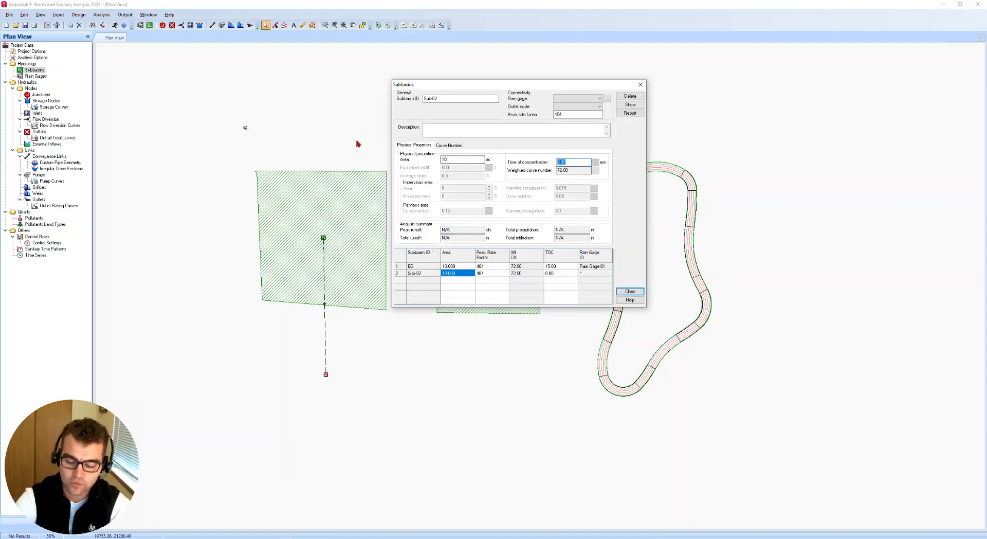
text(5)
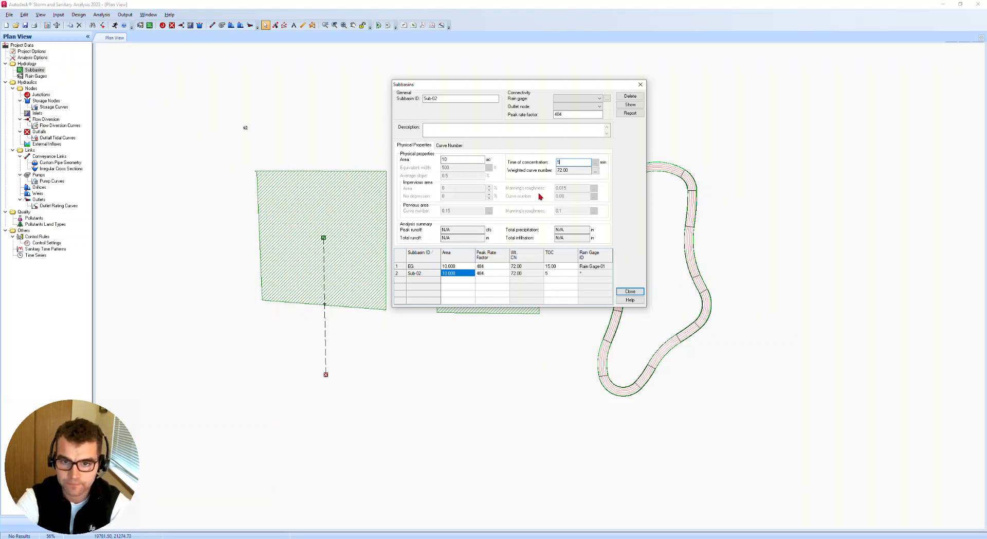
Look up the curve number for paved parking lots, roofs and driveways and set the new subbasin's curve number to 98
click(595, 171)
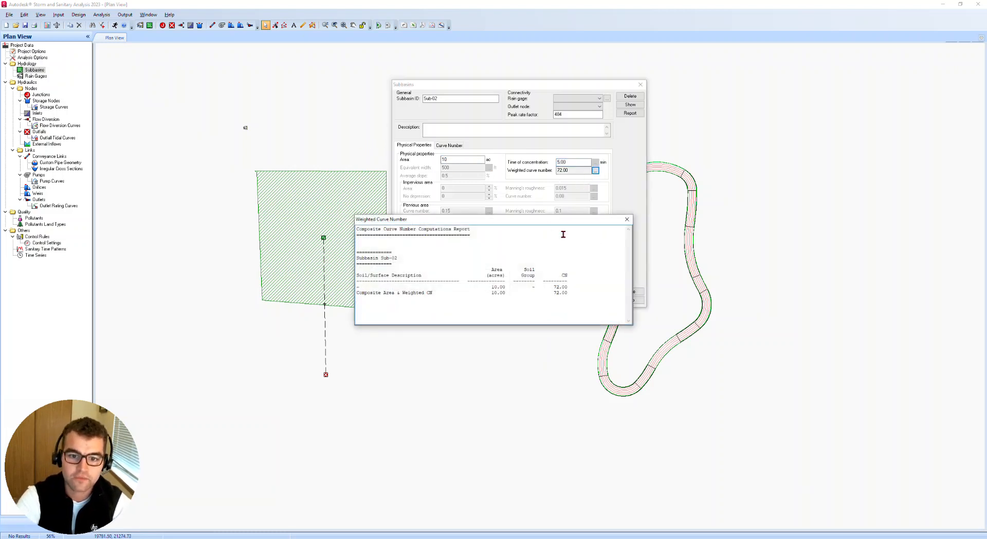
click(625, 220)
click(449, 146)
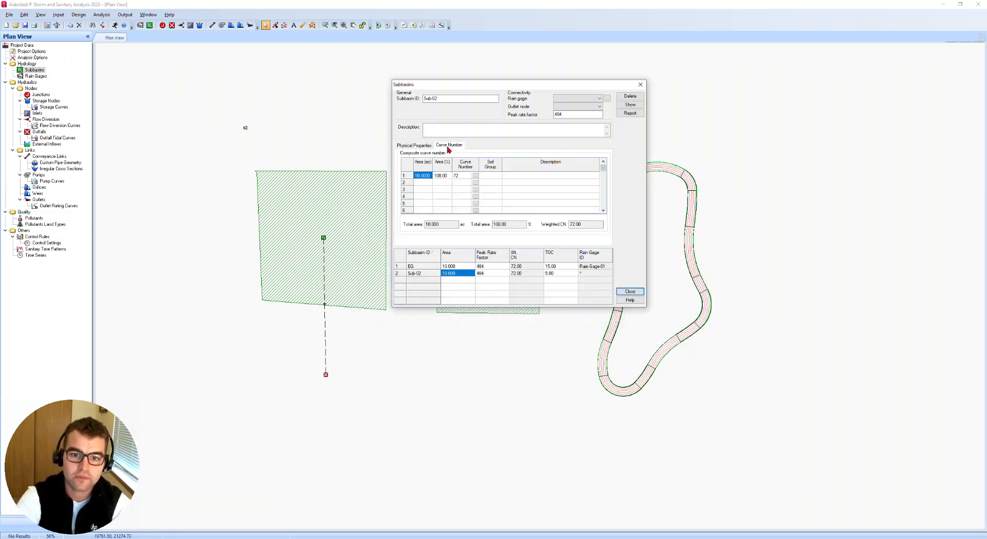
click(480, 178)
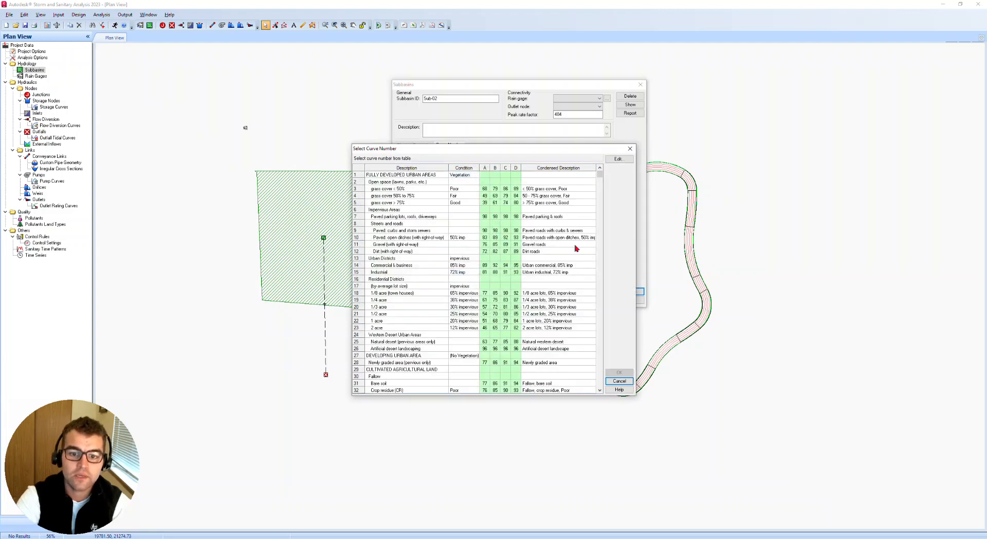
click(392, 216)
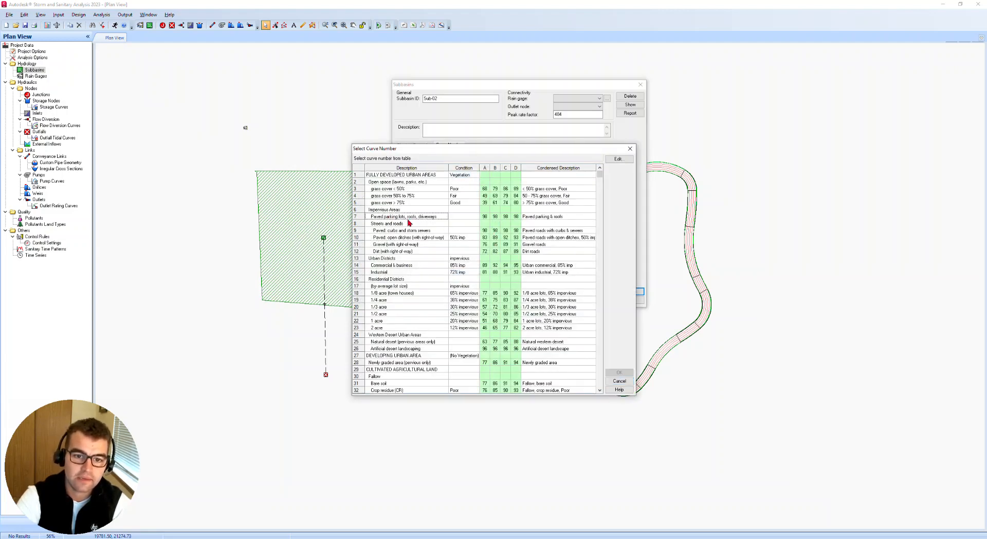
click(630, 149)
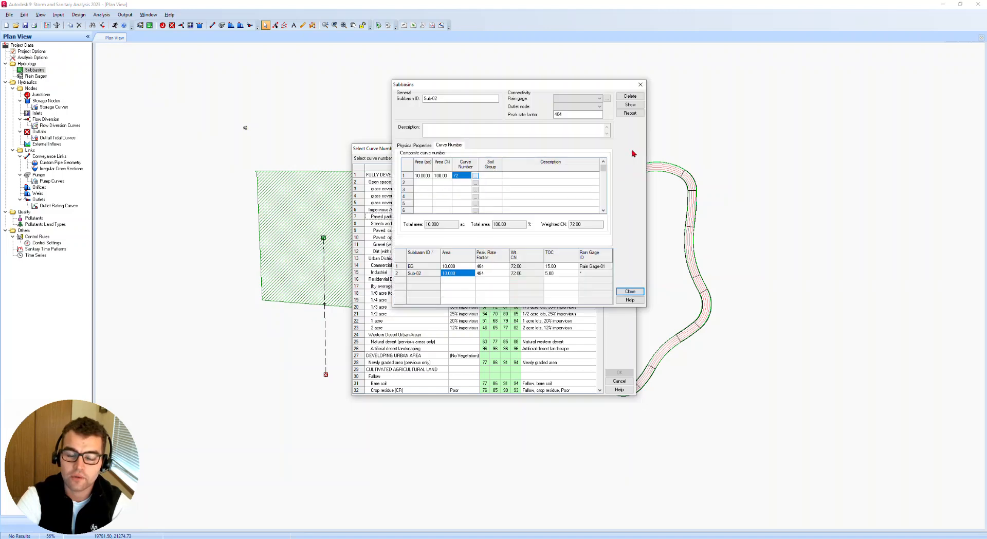
click(462, 175)
text(98)
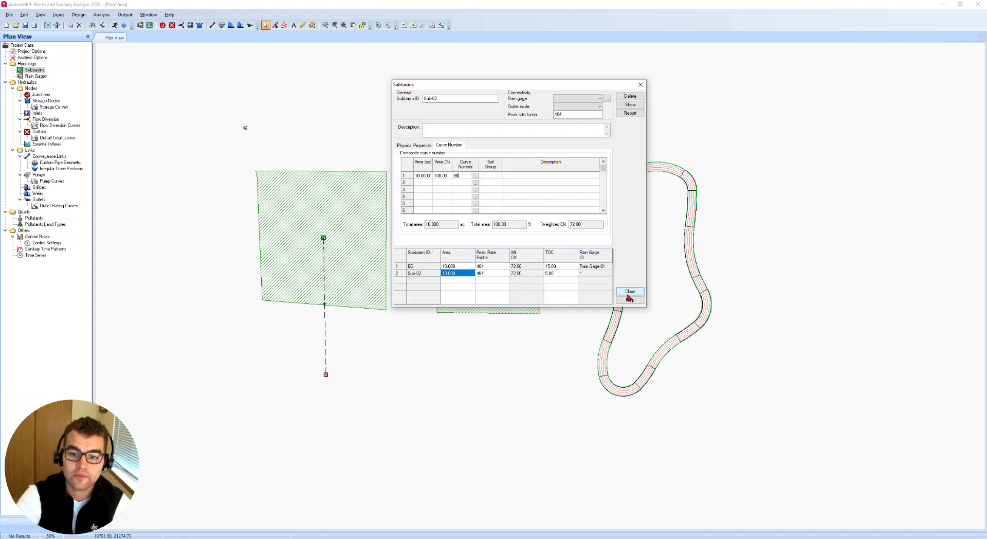
click(415, 146)
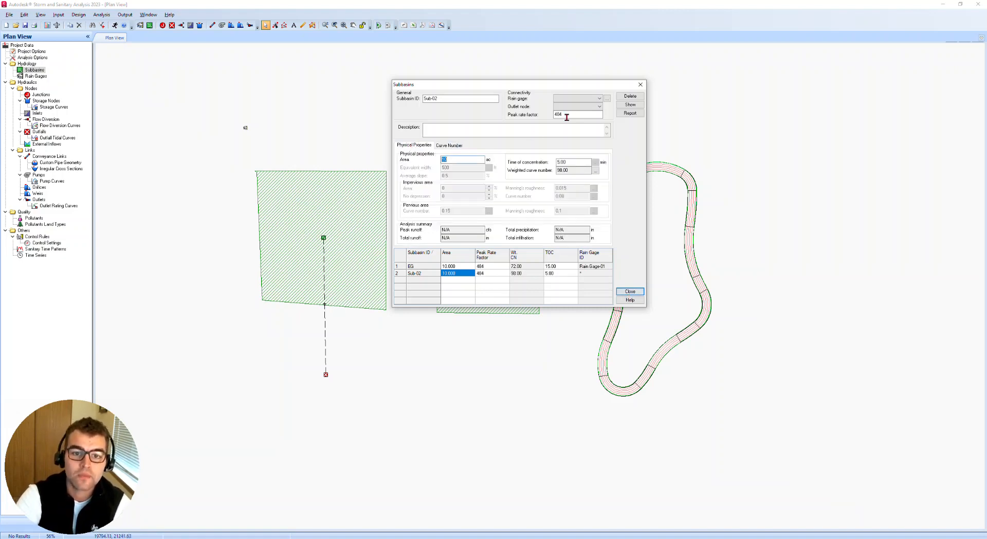
Assign Rain Gage-01 to the new subbasin and close its properties without an outlet node
drag(532, 86, 481, 88)
click(527, 100)
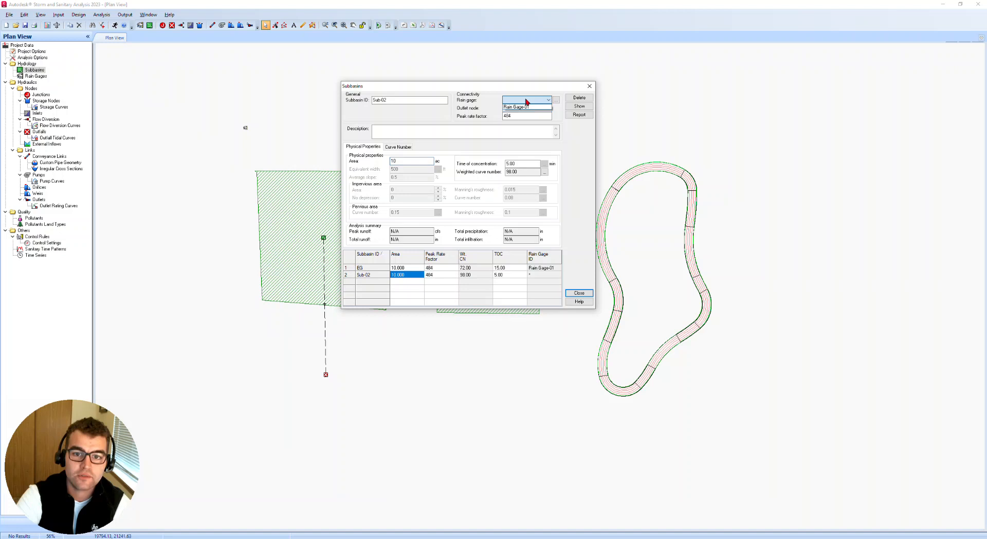
click(527, 107)
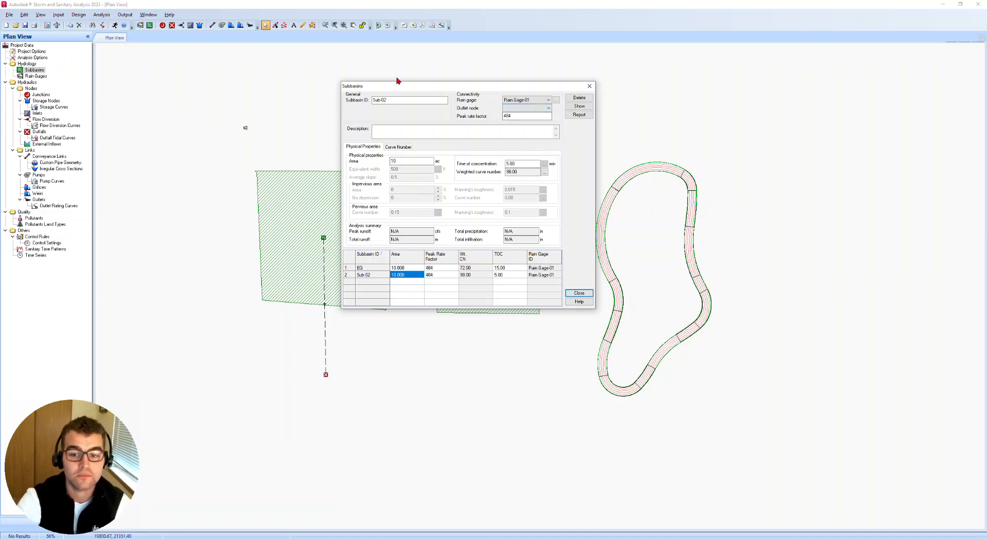
click(579, 293)
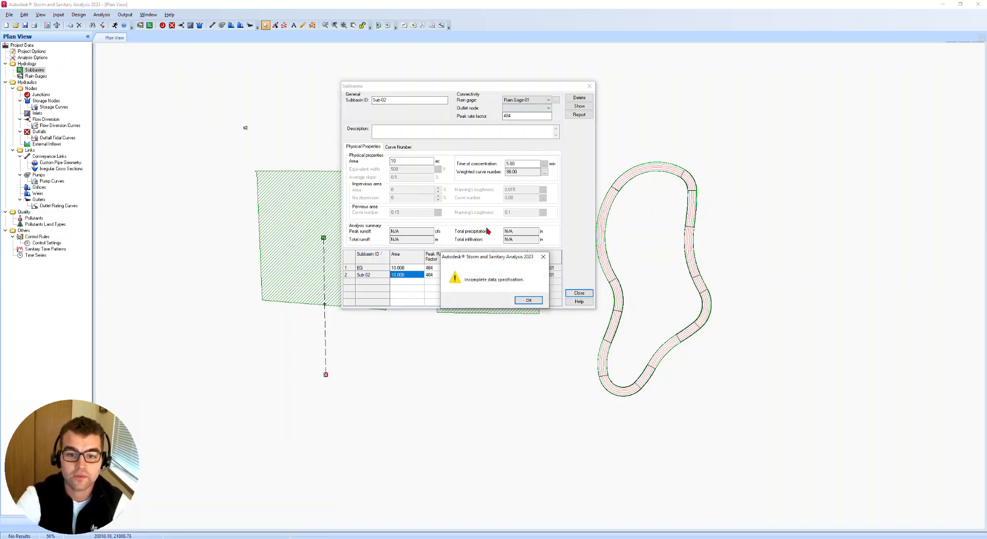
click(520, 300)
click(579, 293)
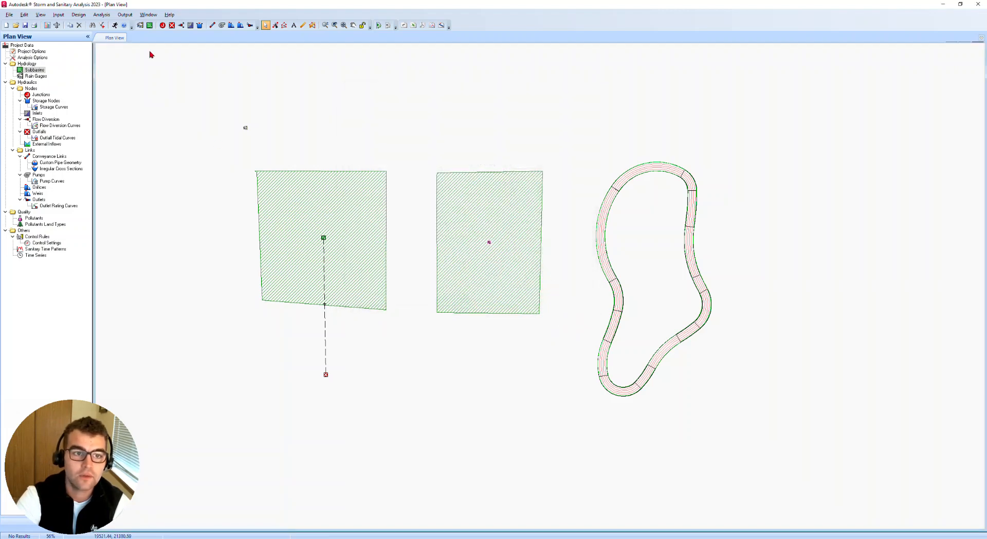
Place a single storage node inside the pond outline, near its center
click(200, 26)
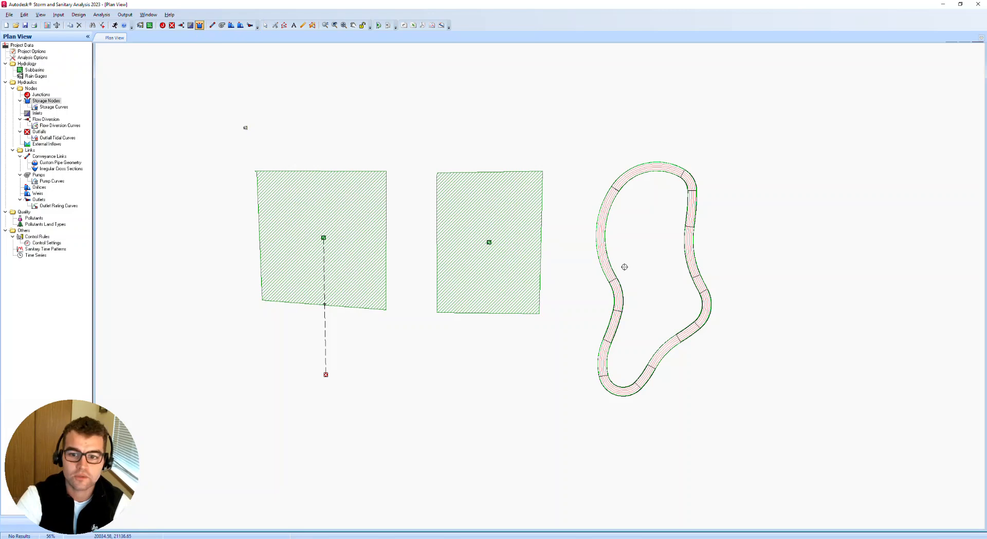
click(653, 264)
key(Escape)
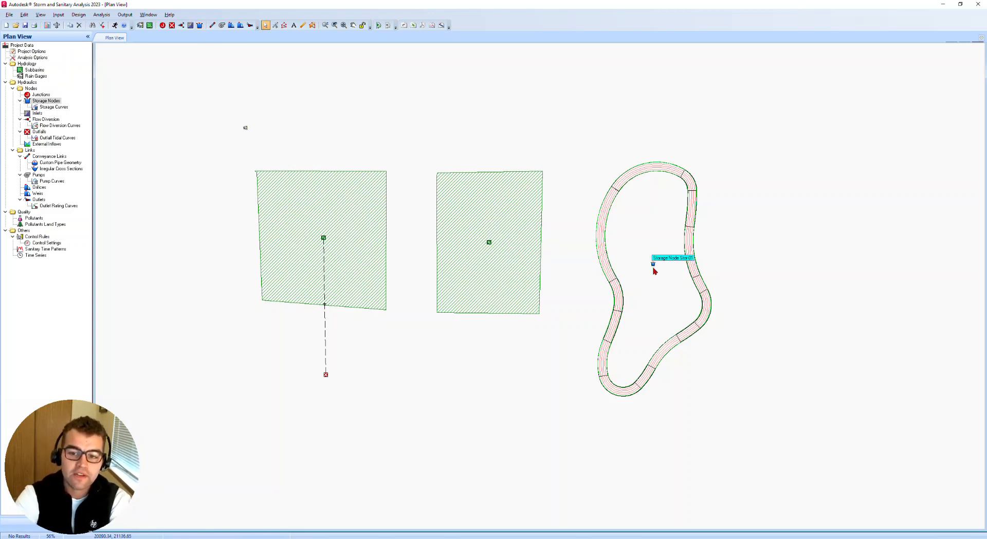
Set the pond storage node's storage shape type to Storage Curve and open the storage curve editor
double_click(652, 264)
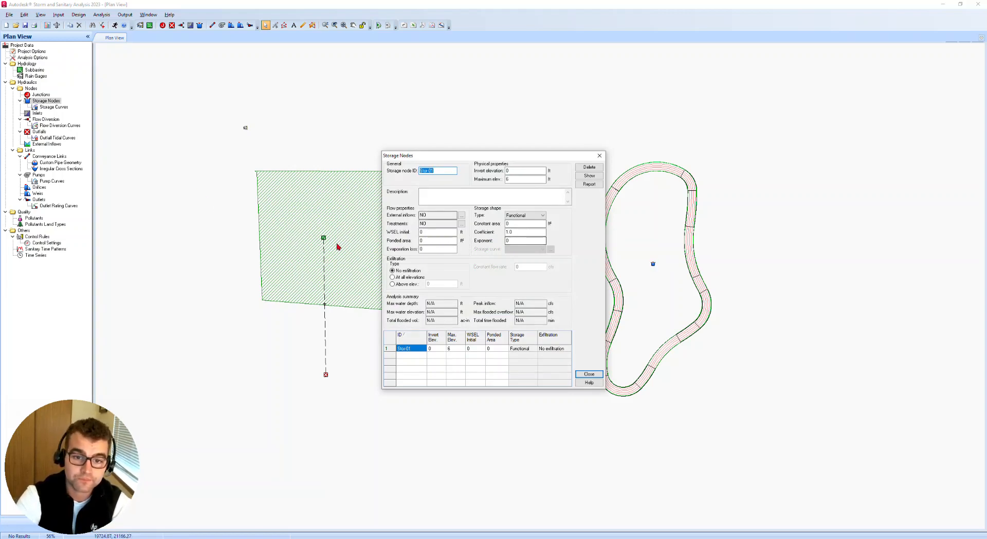
click(526, 217)
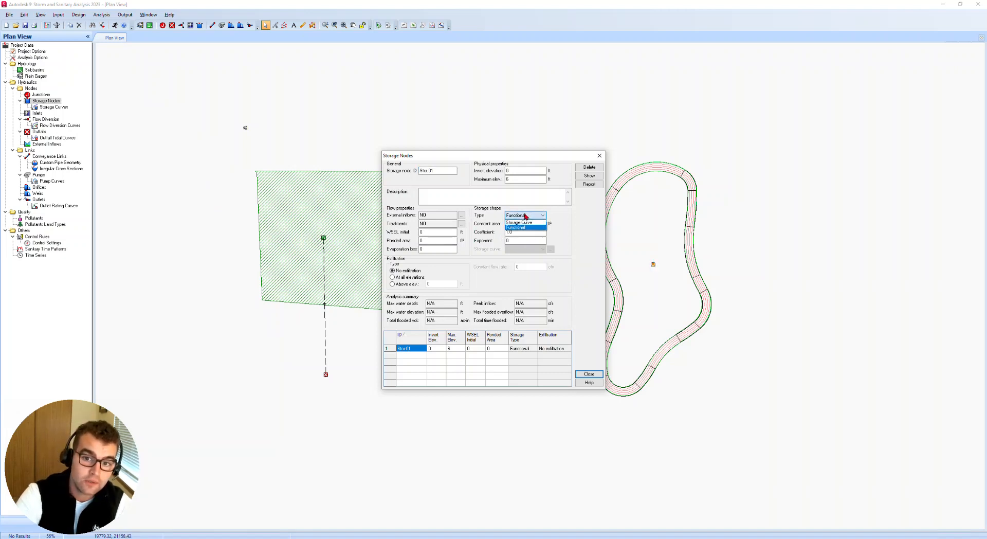
click(526, 216)
click(524, 216)
click(527, 230)
drag(522, 225, 464, 218)
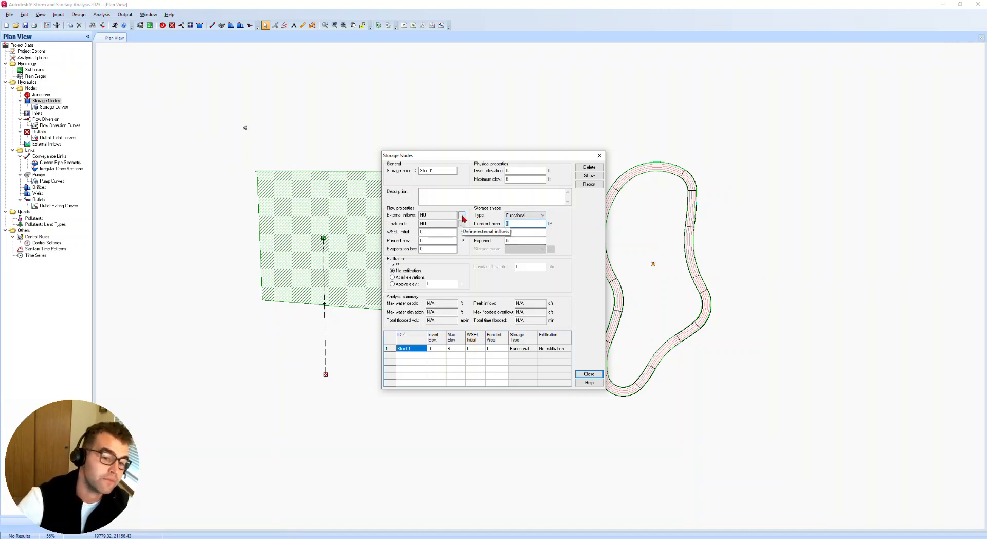
click(530, 217)
click(527, 222)
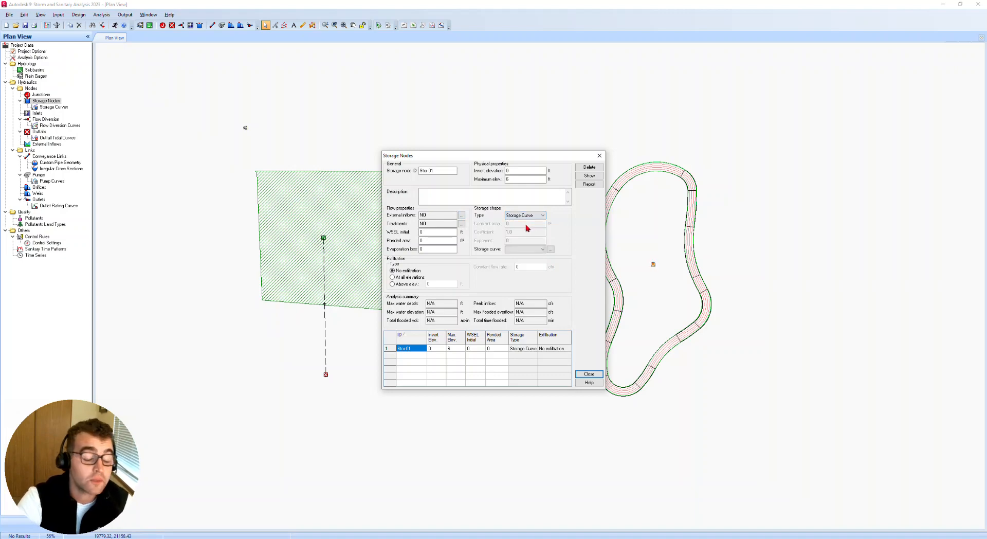
click(551, 250)
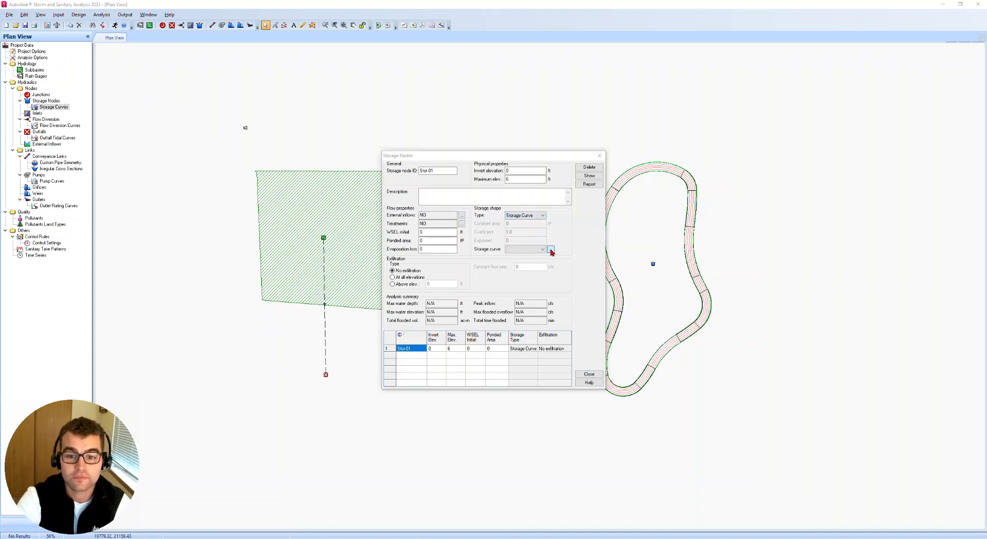
drag(440, 148, 586, 184)
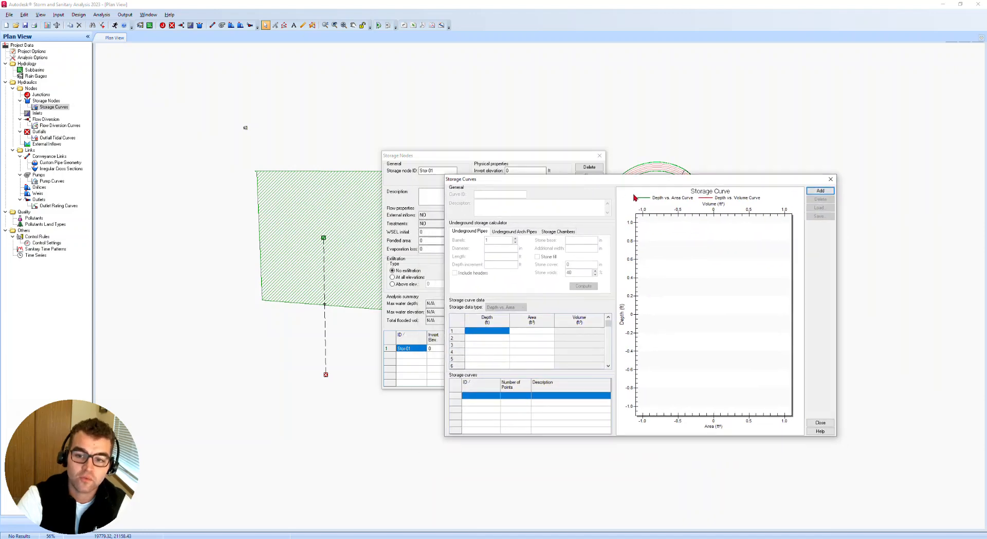
Add a new storage curve, start loading its data from a file and browse to the Downloads folder
click(820, 191)
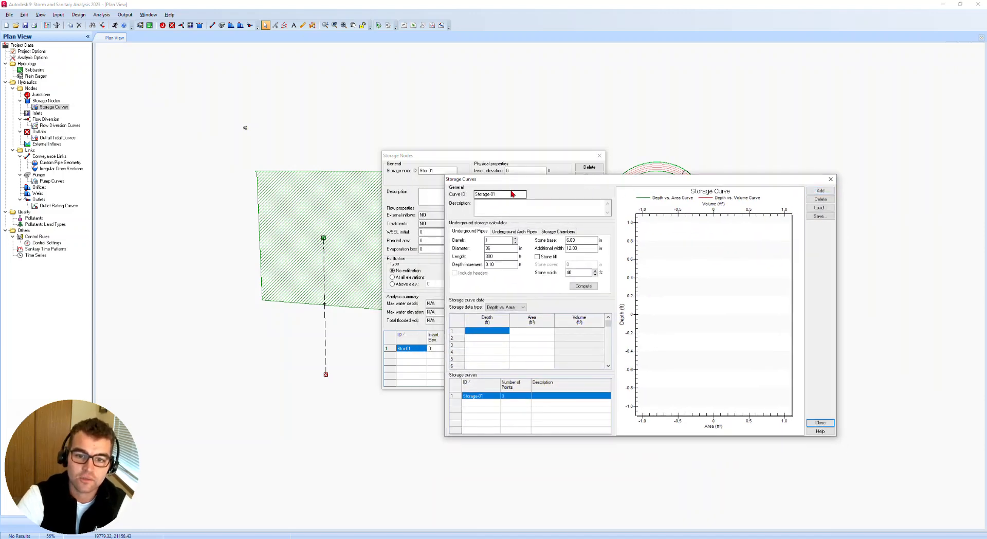
click(824, 209)
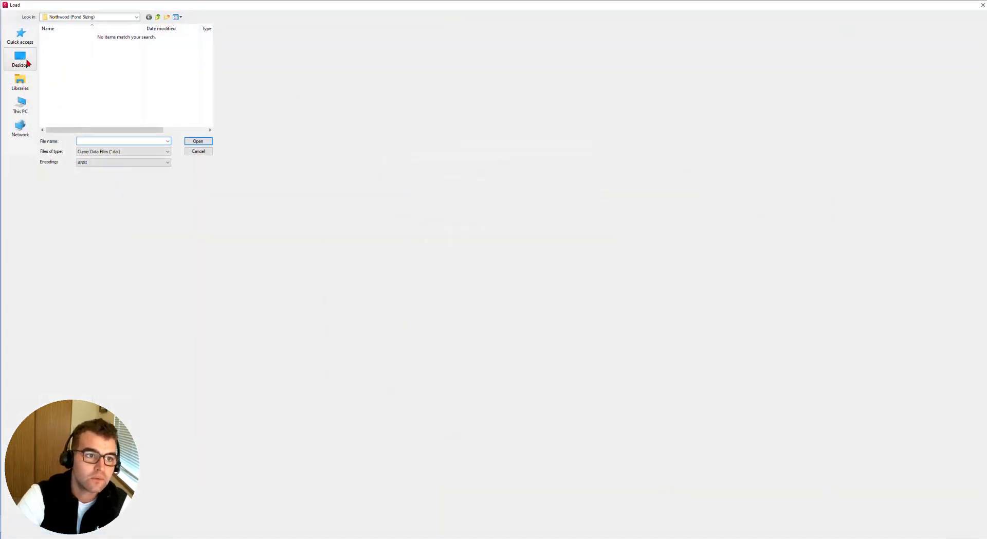
click(30, 62)
click(66, 20)
click(65, 21)
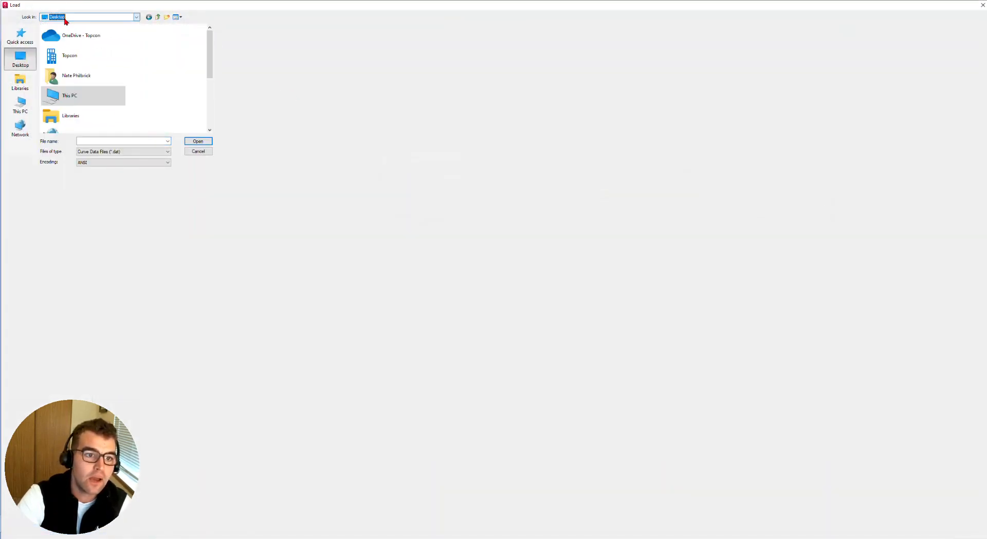
click(68, 19)
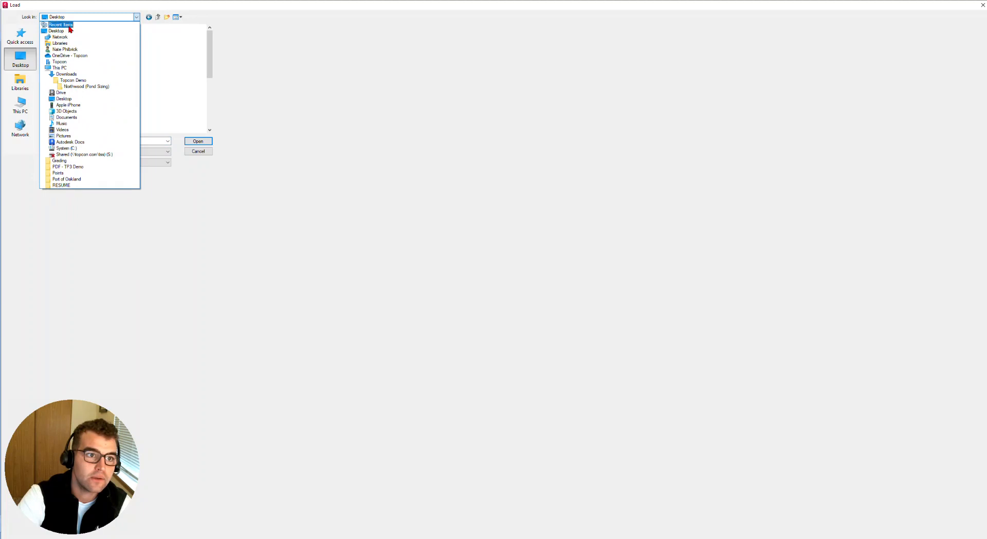
click(61, 68)
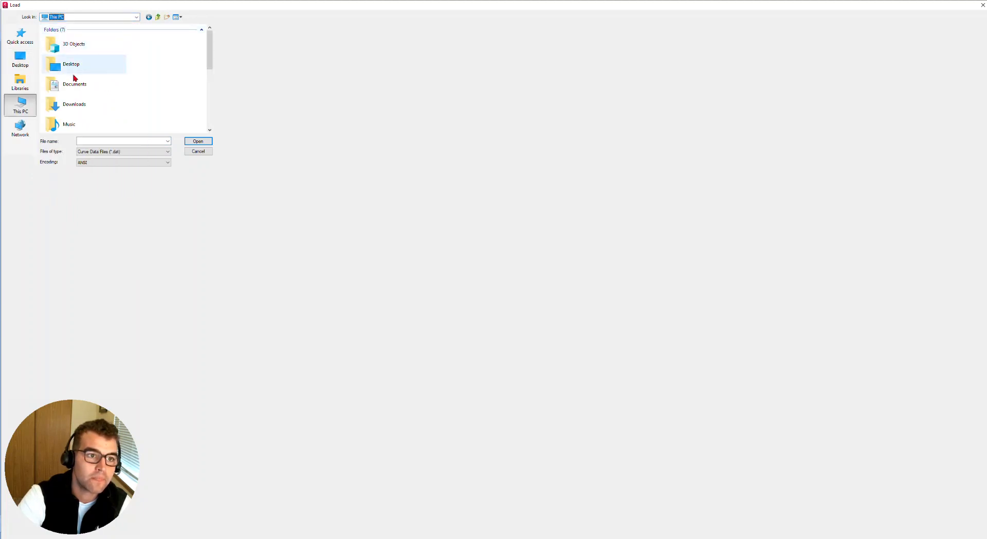
click(76, 108)
double_click(93, 104)
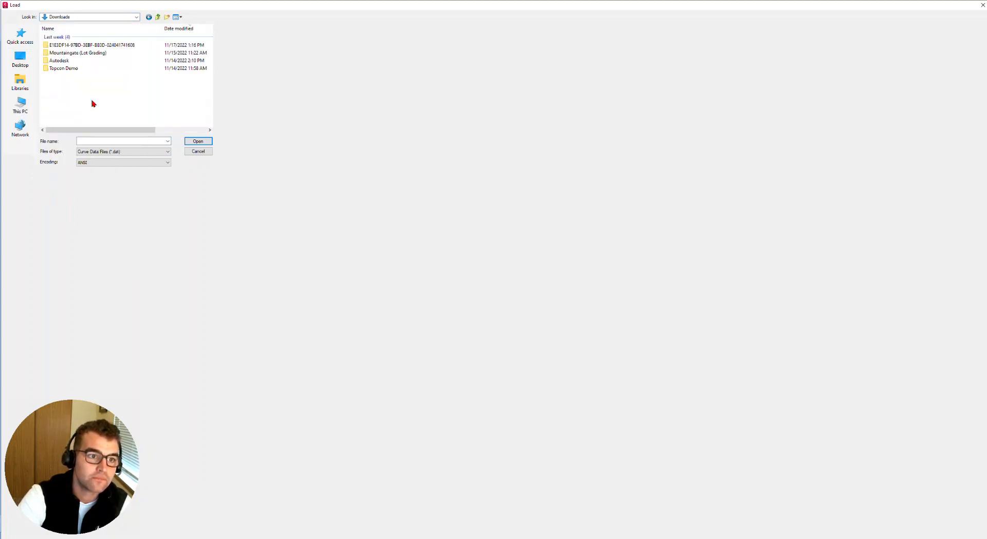
Load the stage storage table Pond Design 1.AeccSST into the storage curve, review its depth, area and volume values and close the curve editor
click(123, 151)
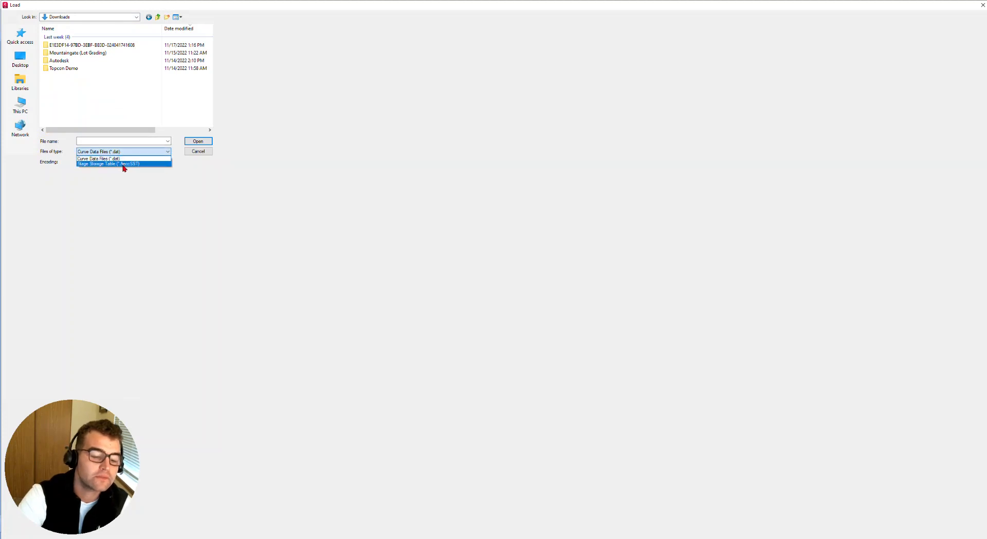
click(123, 163)
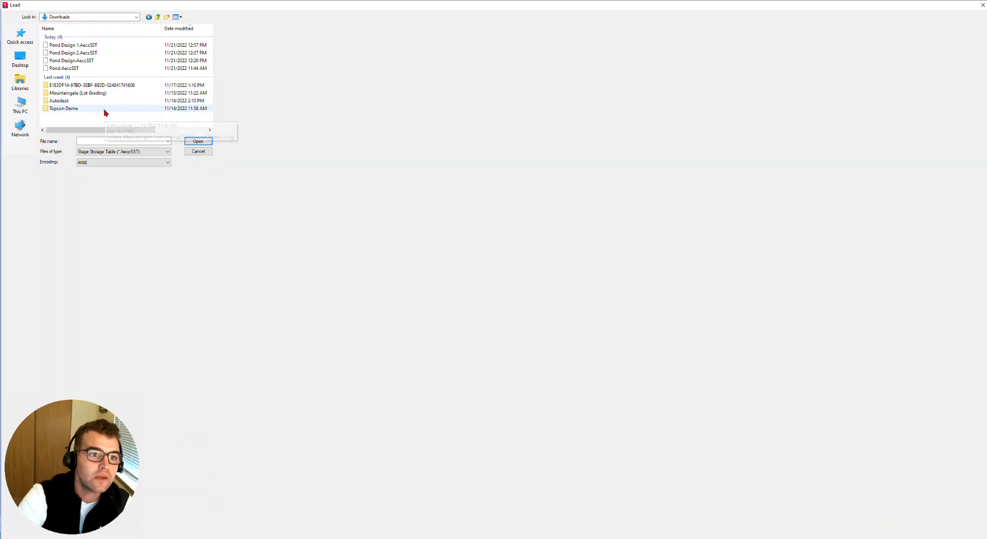
click(88, 45)
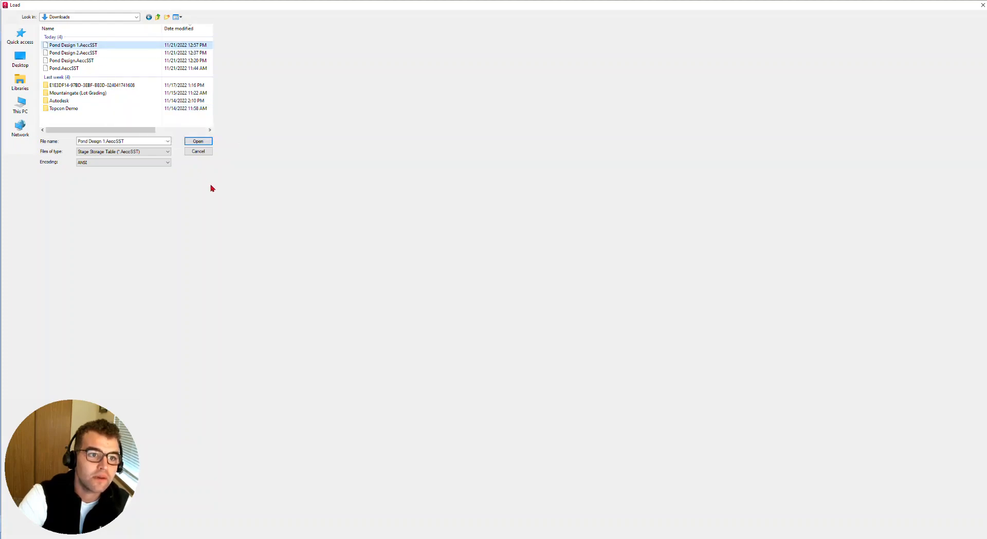
click(197, 141)
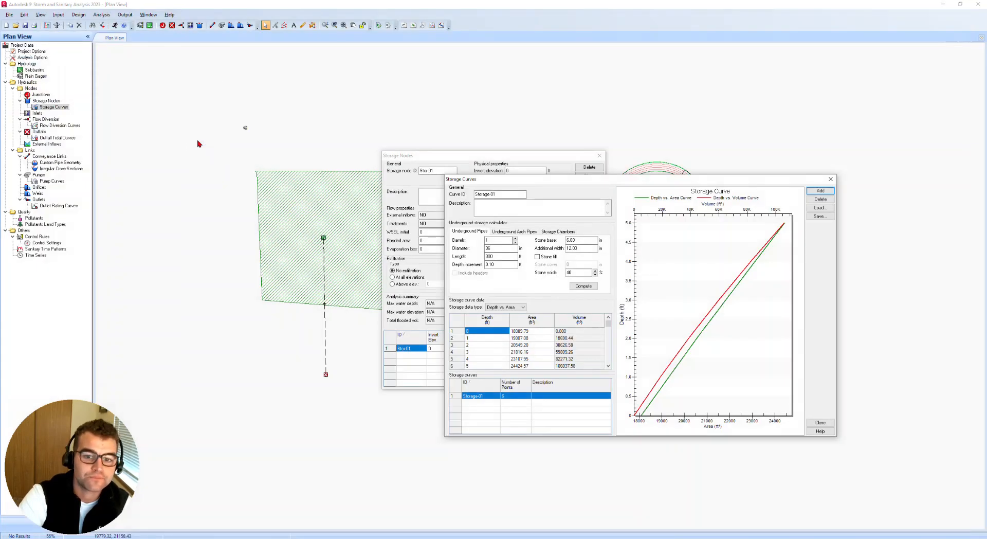
drag(661, 179, 701, 86)
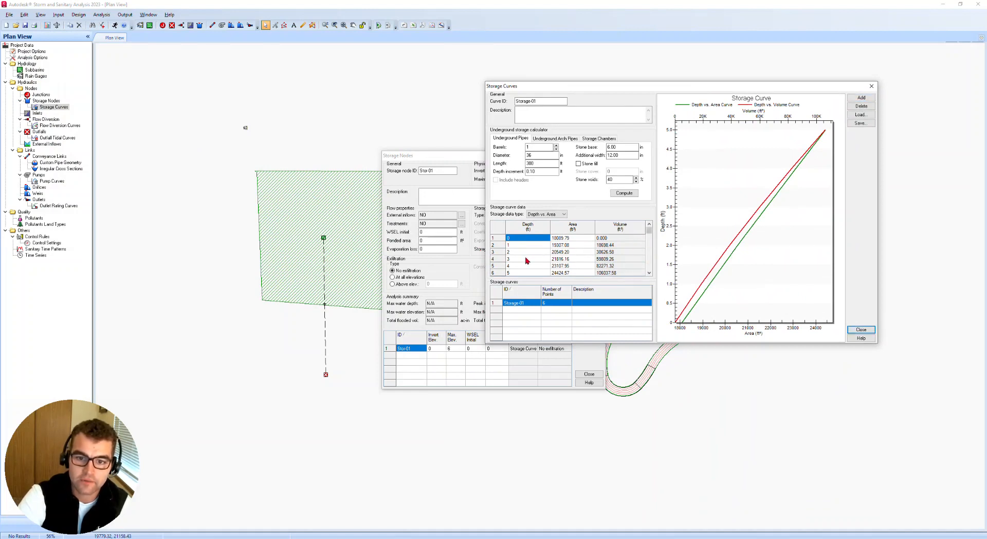
click(620, 272)
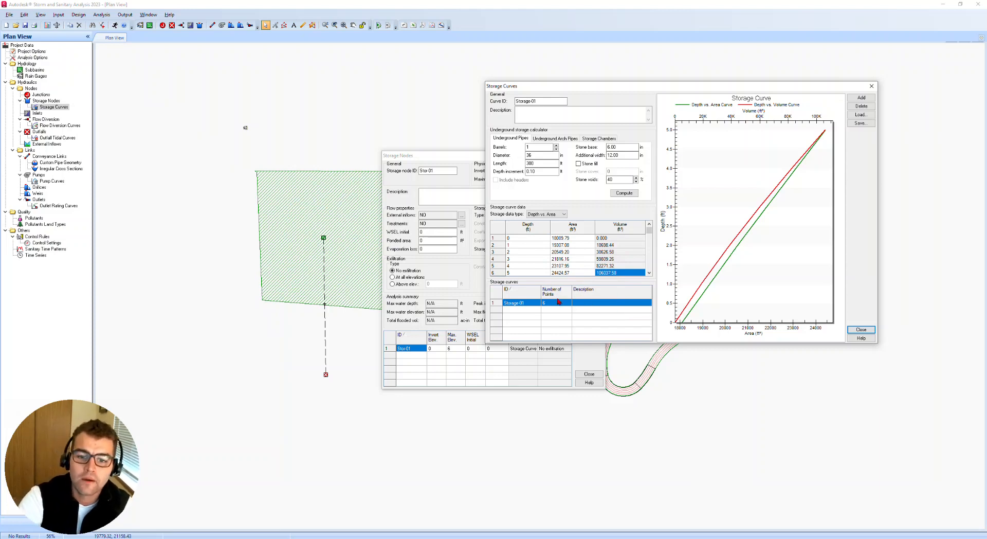
click(862, 328)
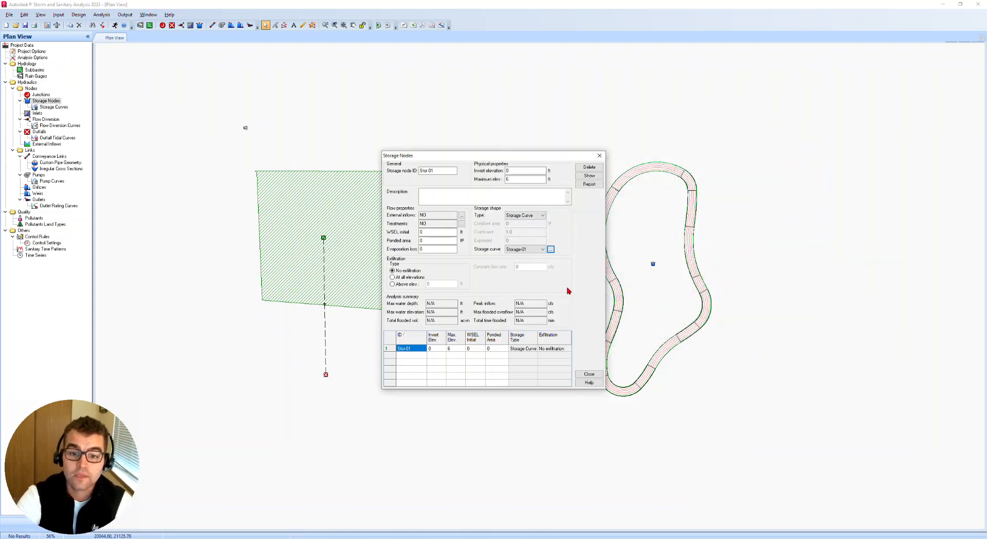
Set the pond storage node's invert elevation to 5 ft and its maximum elevation to 10 ft
click(510, 170)
double_click(511, 170)
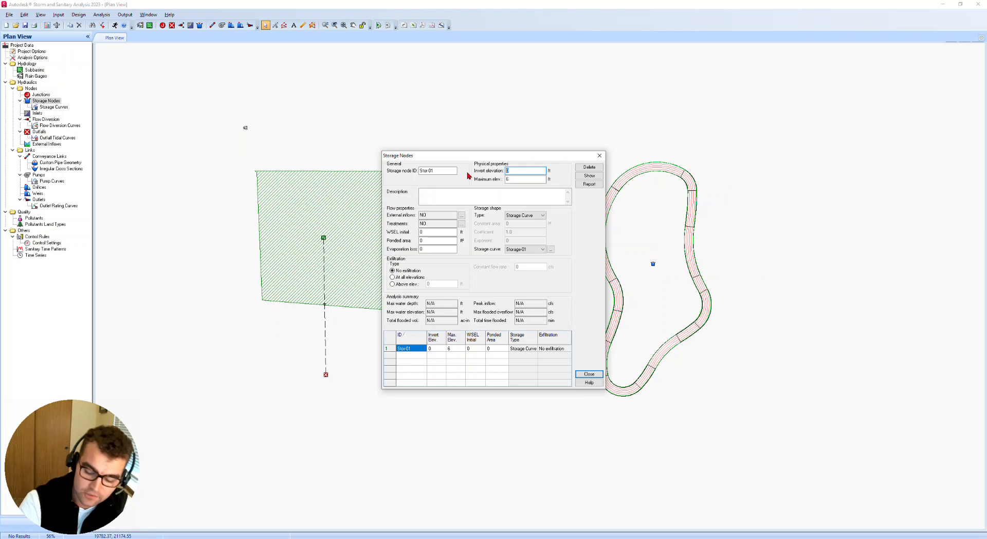
double_click(511, 179)
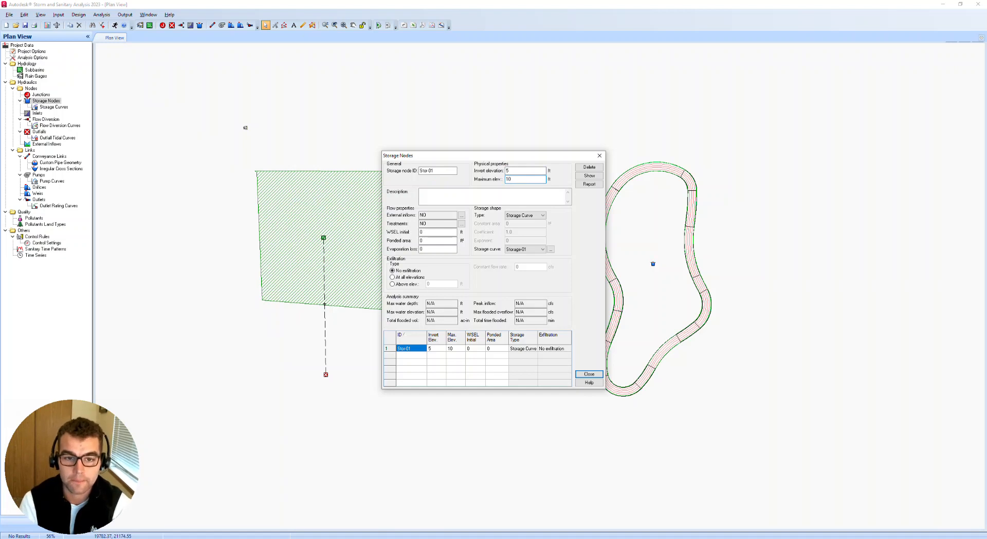
double_click(422, 232)
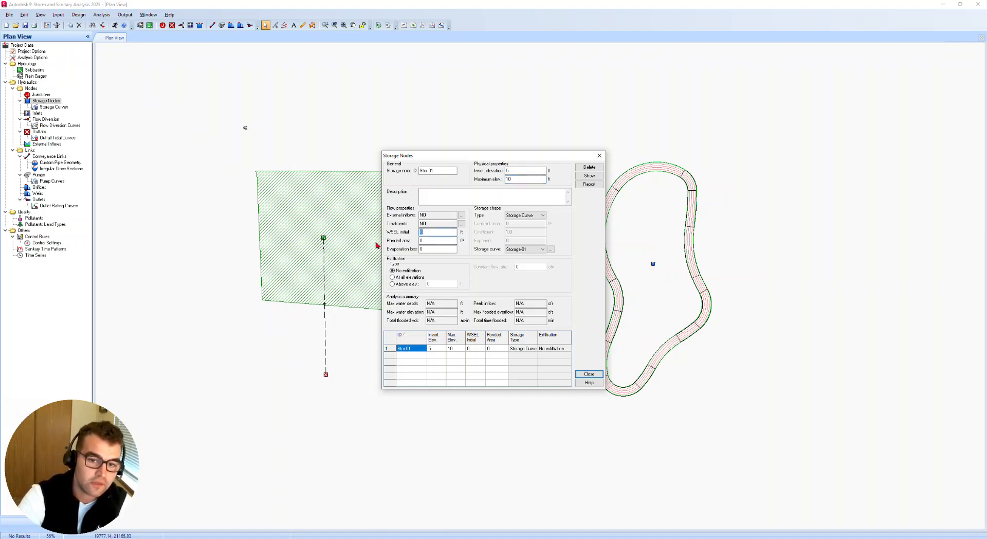
double_click(420, 249)
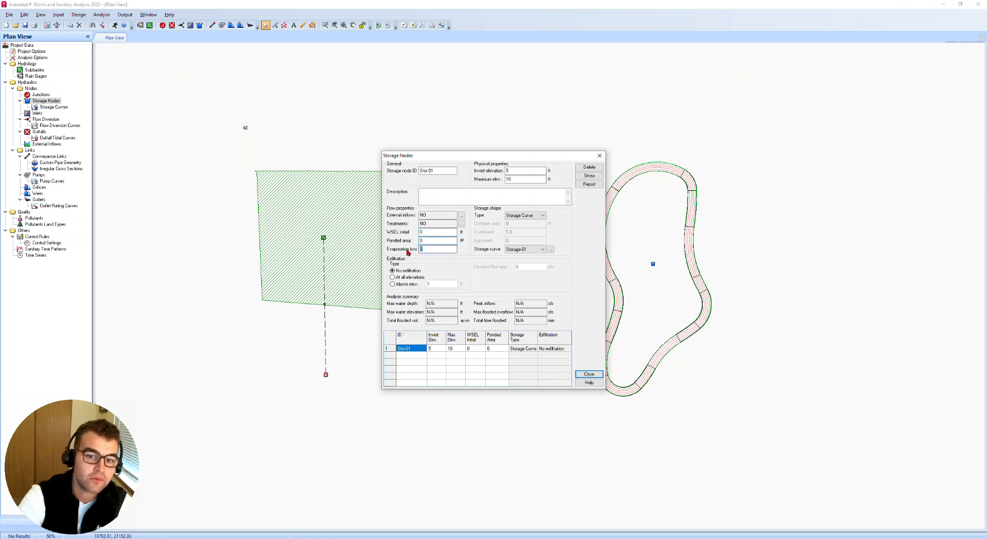
Set the storage node's exfiltration type to At all elevations, enter a constant flow rate and close its properties
click(393, 277)
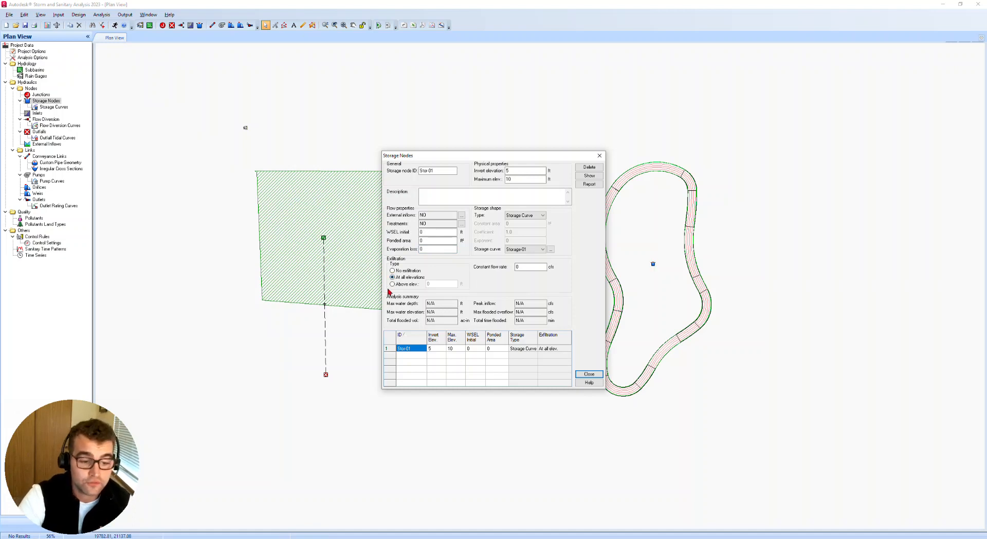
click(526, 267)
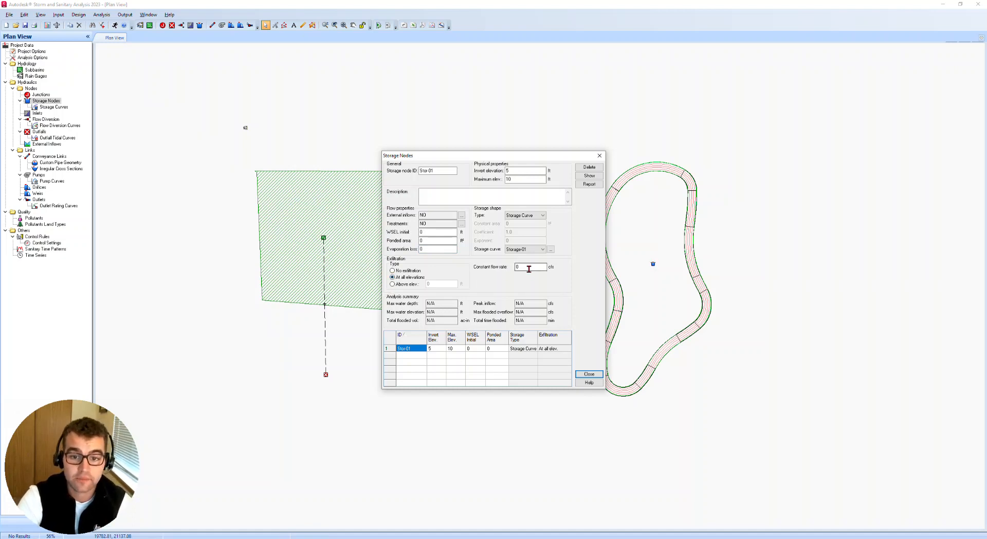
text(1)
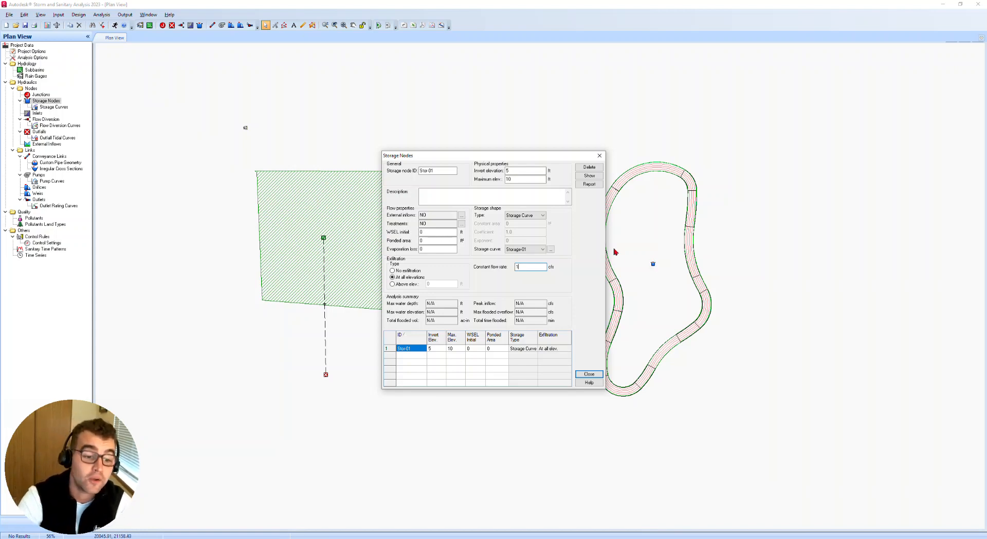
click(589, 374)
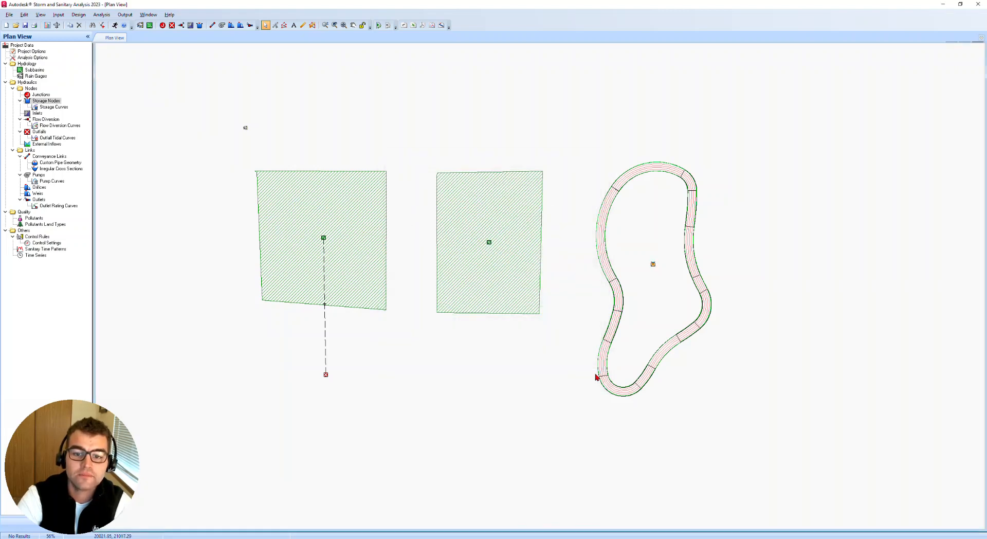
Connect the developed subbasin to the storage node inside the pond as its downstream drainage point
click(490, 245)
right_click(491, 246)
click(507, 248)
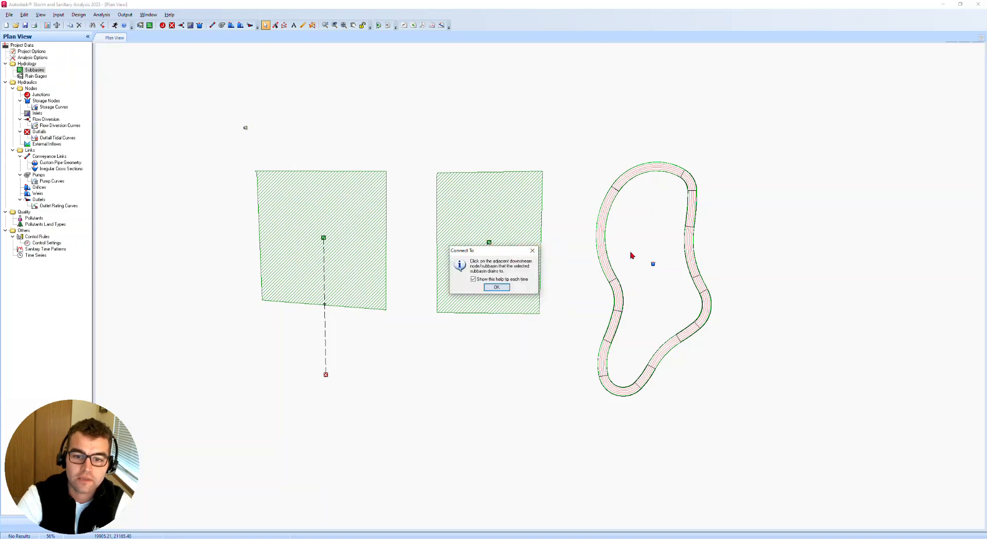
click(496, 287)
click(653, 264)
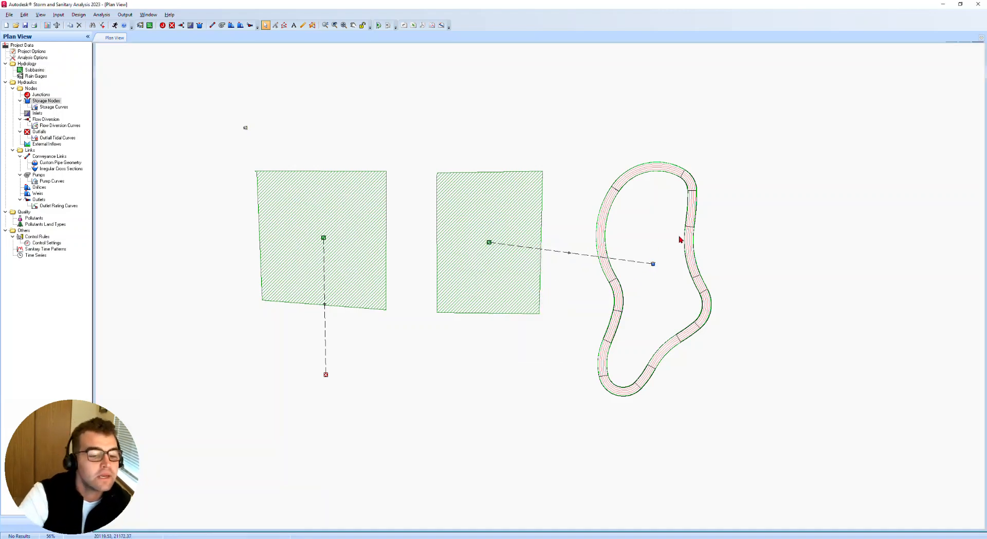
Place a single outfall just outside the pond outline, southeast of its lower end
drag(663, 234, 628, 243)
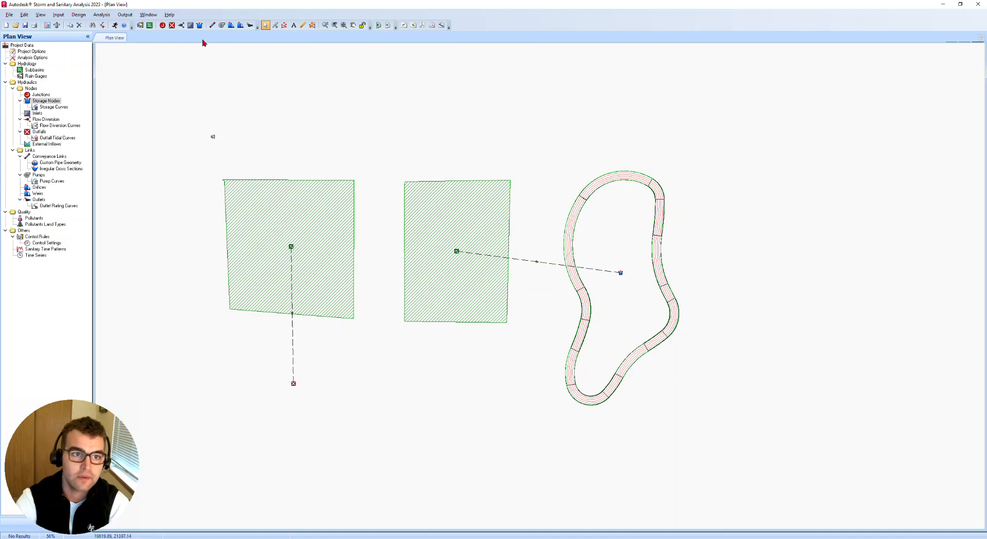
click(172, 25)
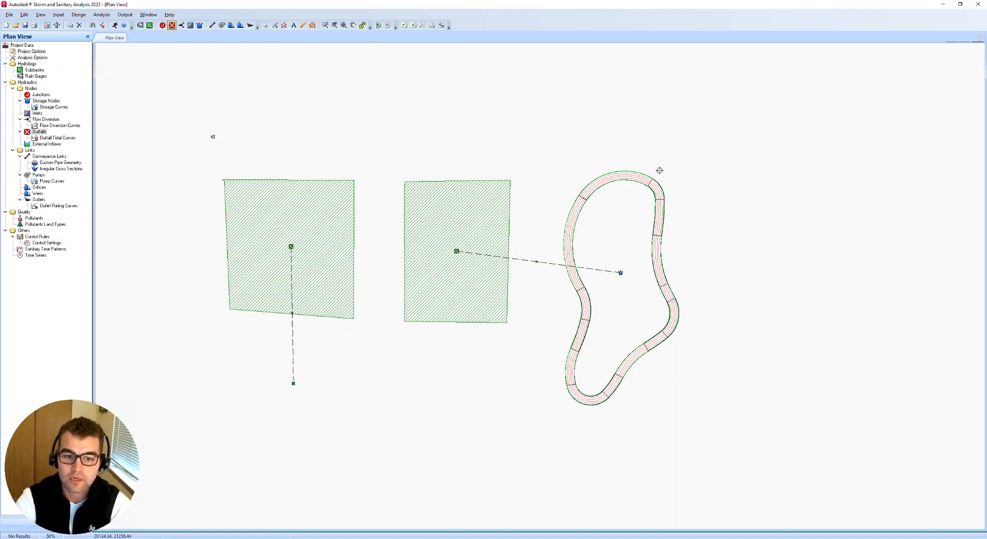
click(637, 406)
key(Escape)
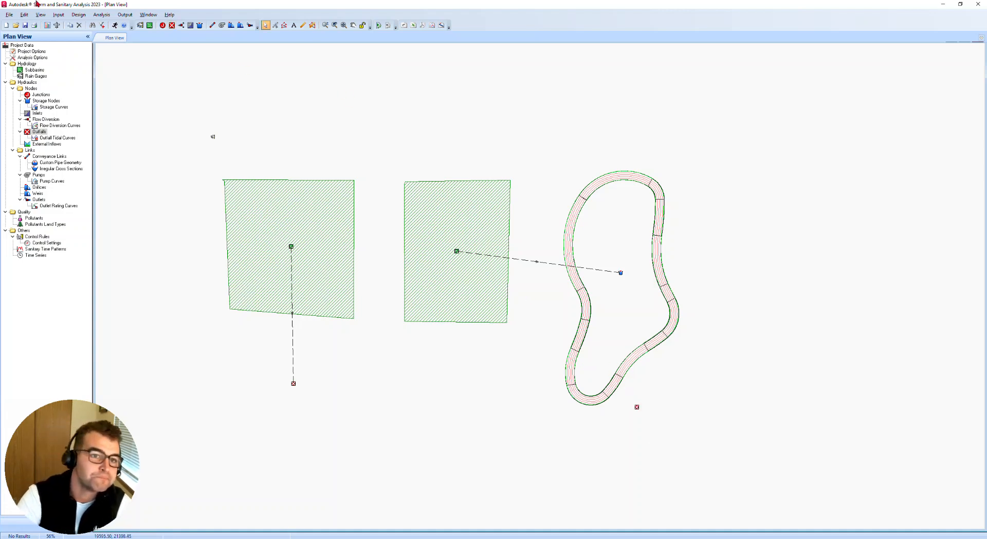
Draw a weir link from the pond's storage node to the new outfall, with one bend inside the pond
click(240, 26)
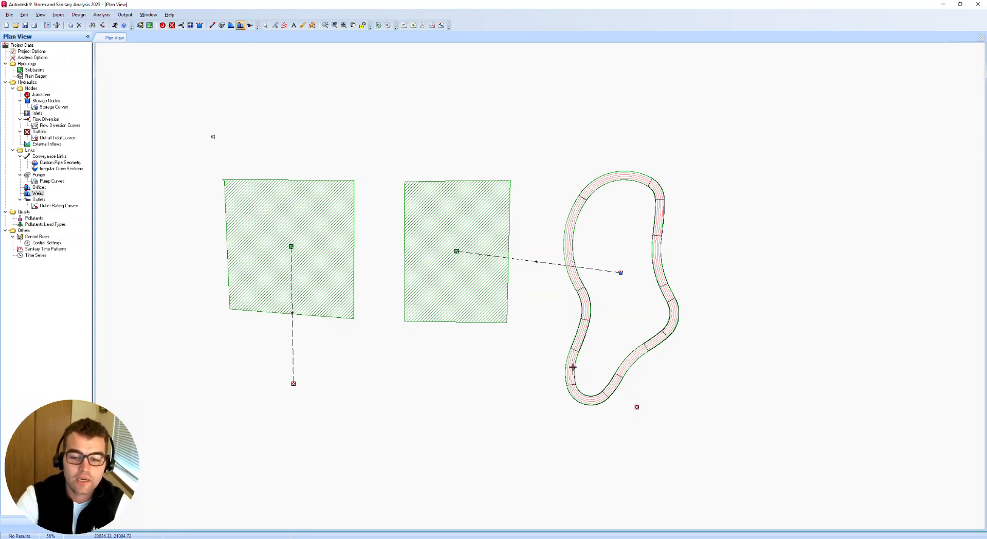
click(620, 273)
click(600, 348)
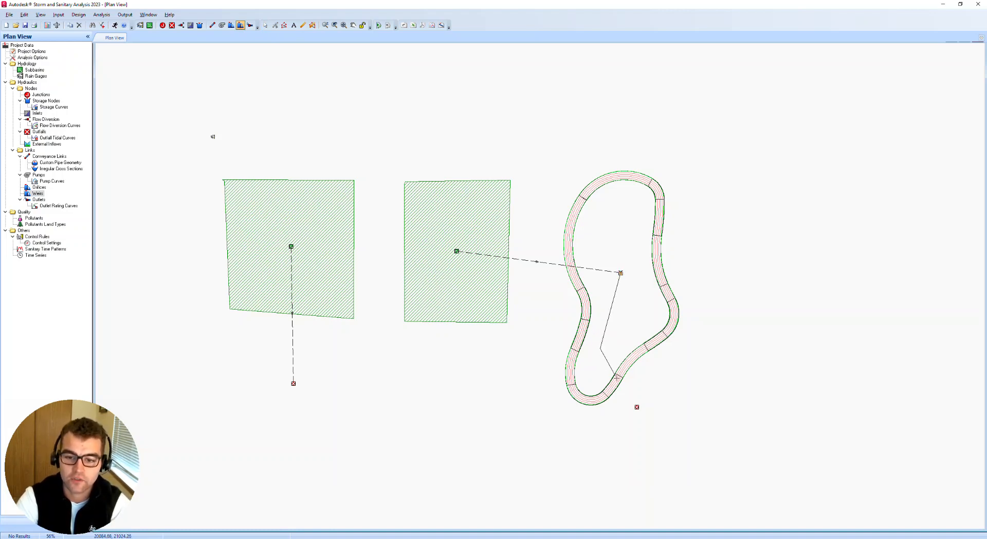
click(636, 406)
key(Escape)
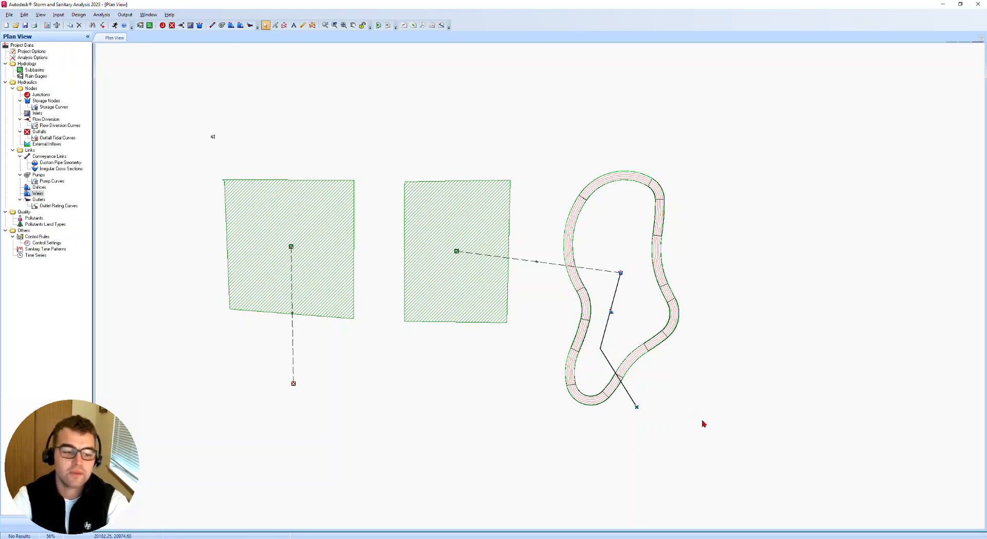
Set the pond weir's crest invert elevation to 10 ft and close its properties
click(637, 406)
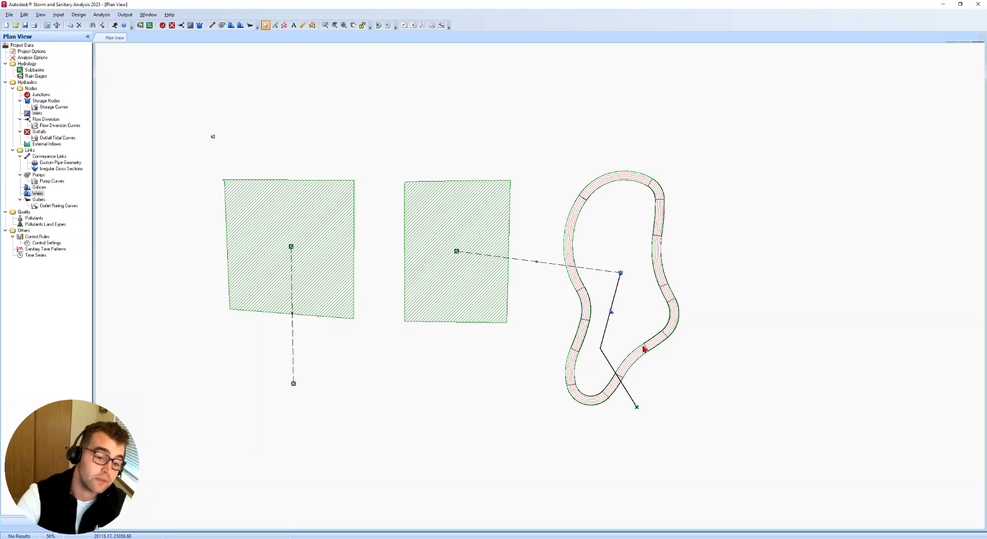
double_click(612, 313)
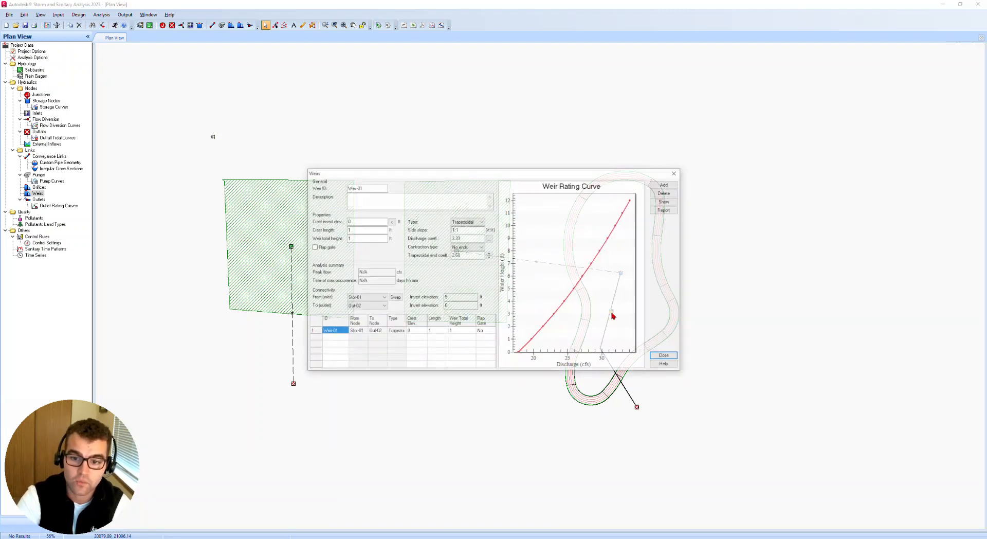
double_click(364, 222)
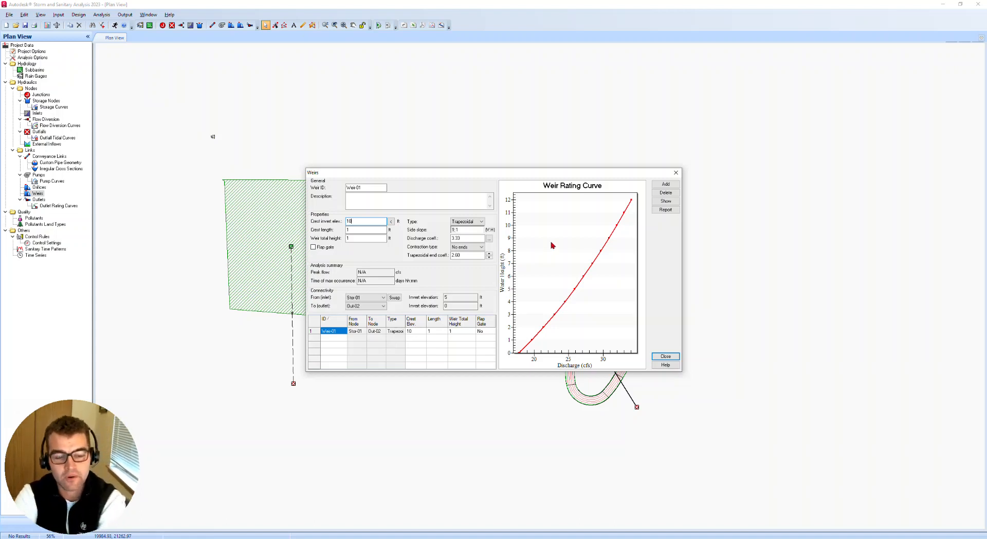
click(677, 177)
Check the pond outfall's properties and the developed subbasin's rain gage and outlet node assignments
double_click(637, 407)
click(593, 184)
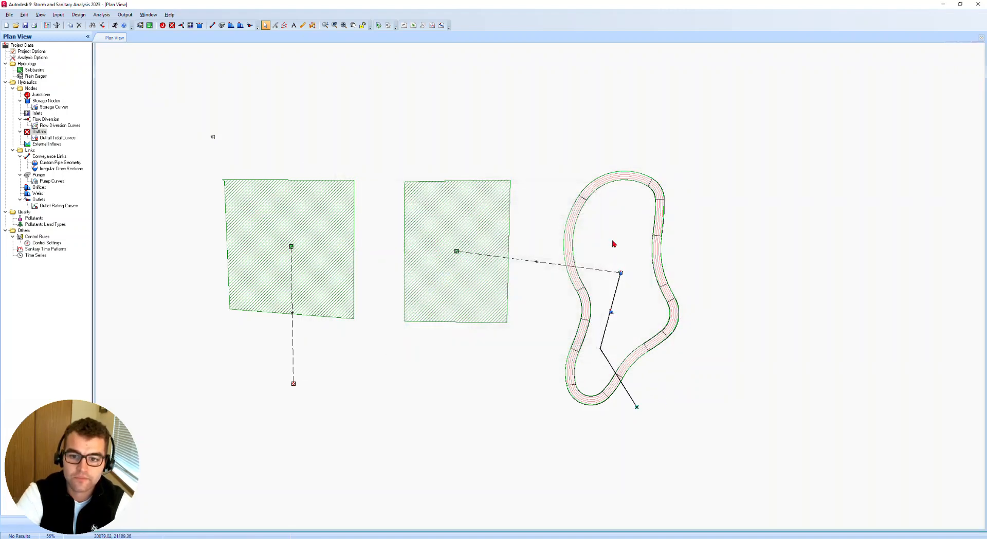
double_click(456, 252)
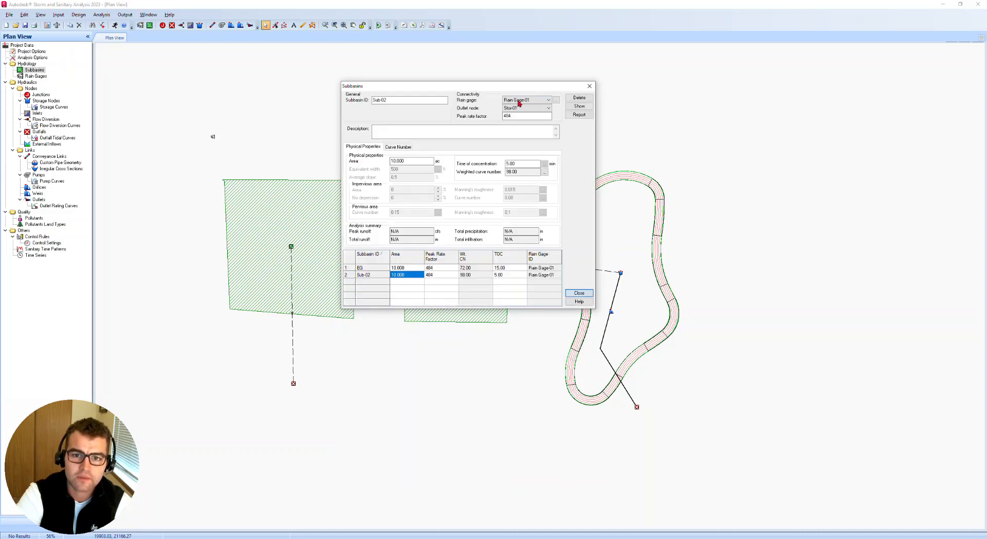
click(589, 86)
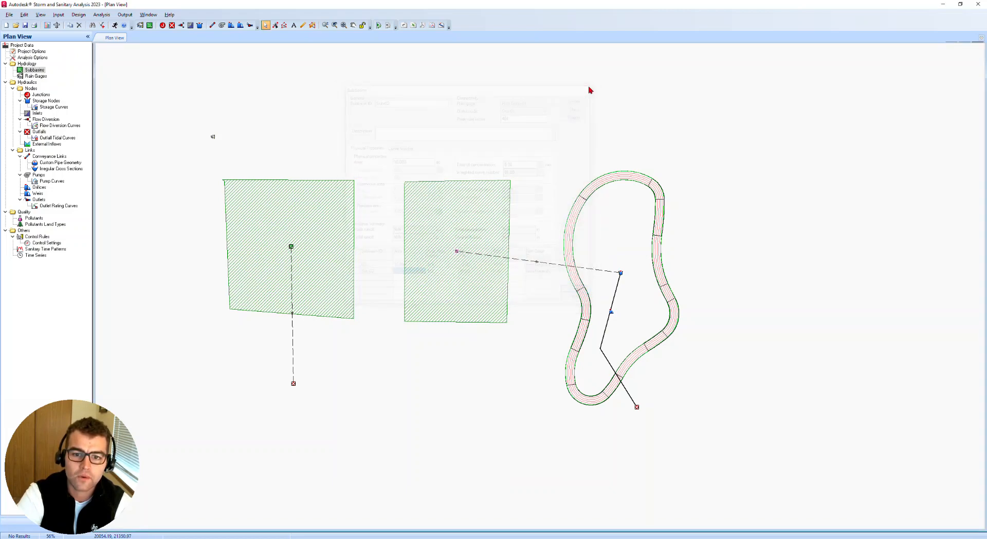
Perform the analysis on the pond model and close its status window once it completes
click(116, 27)
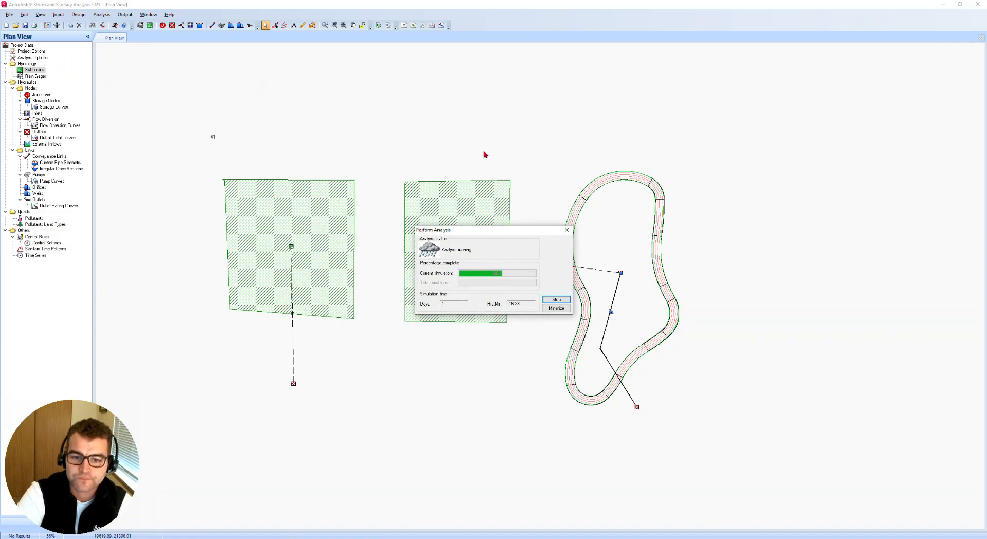
click(567, 230)
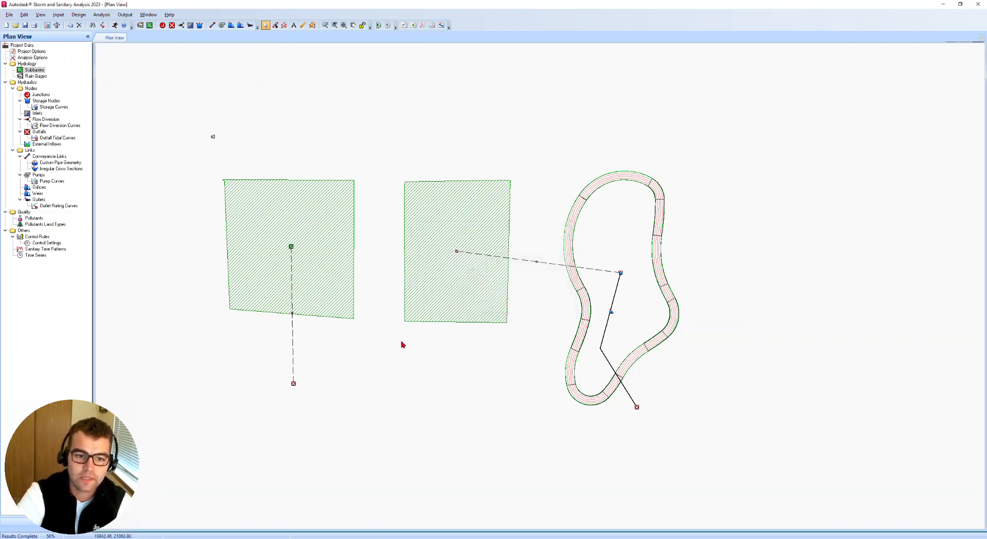
Check the analysis summary's peak runoff for the existing subbasin EG and the developed subbasin Sub-02
double_click(291, 248)
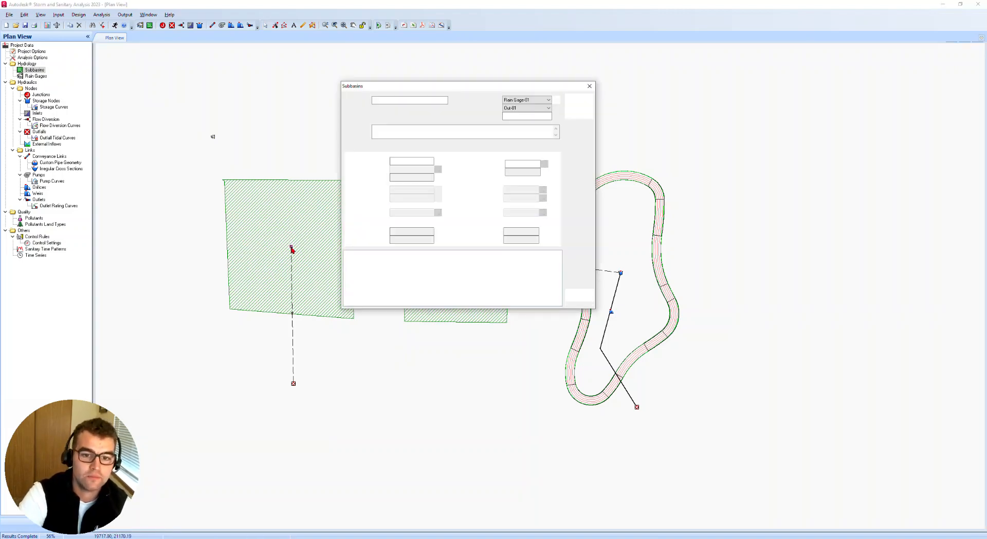
double_click(417, 231)
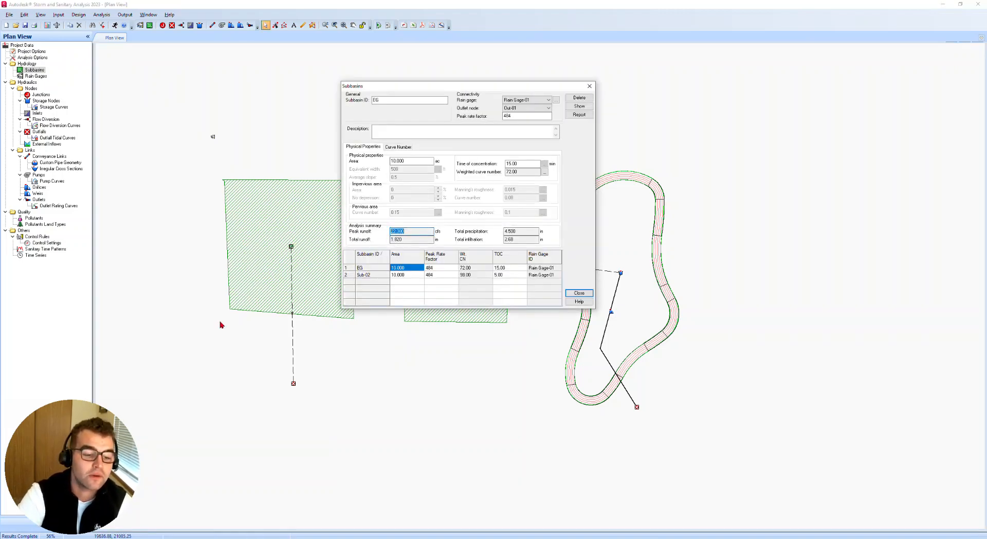
click(590, 86)
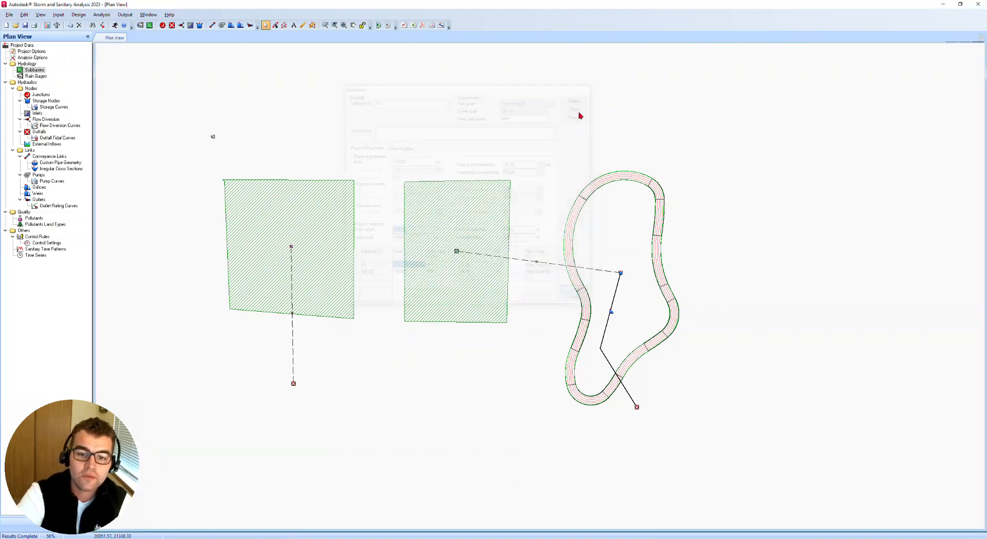
double_click(457, 252)
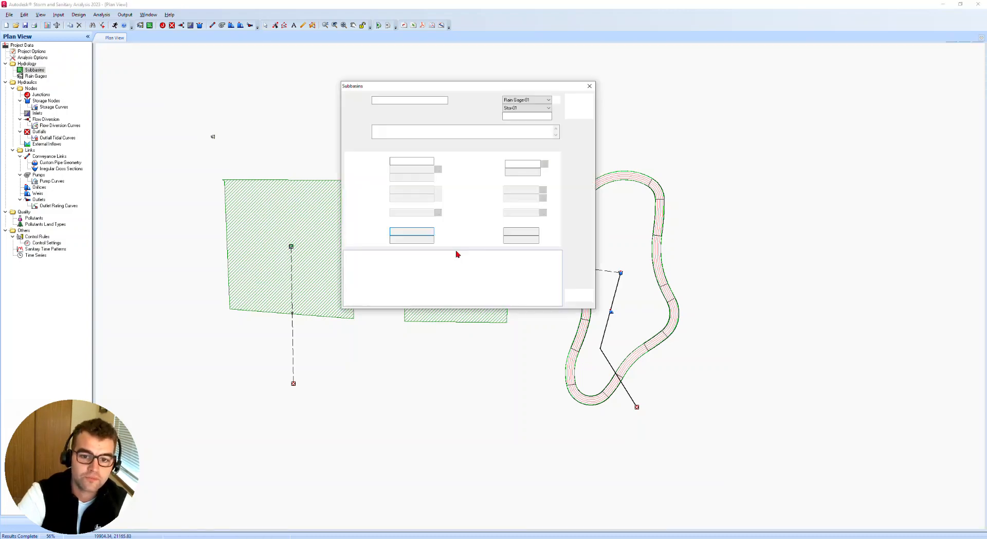
double_click(408, 232)
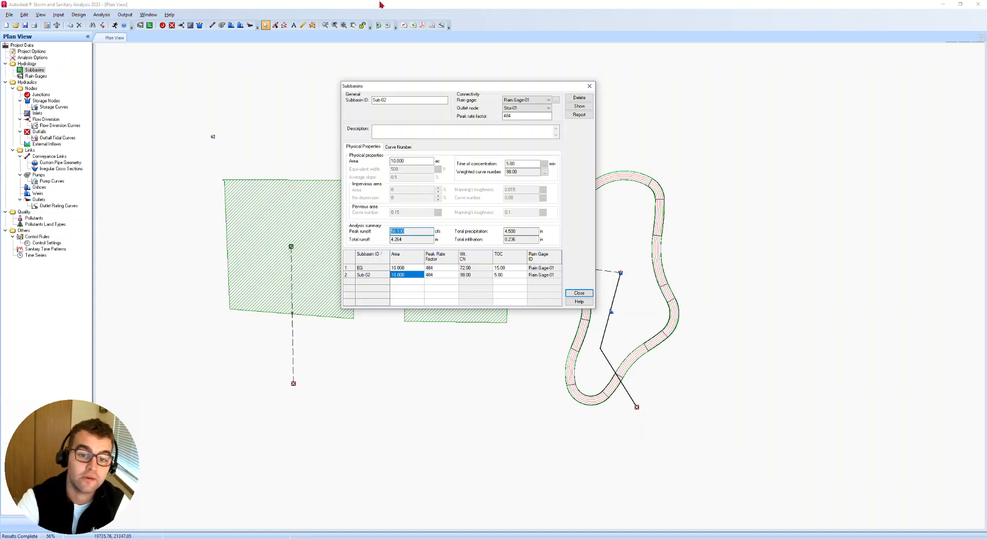
click(589, 86)
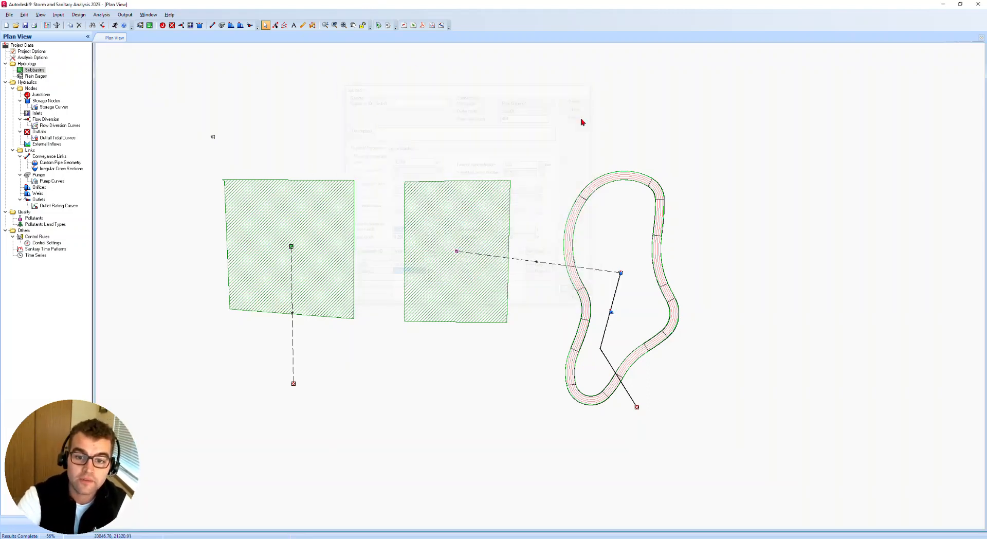
Review the pond storage node's invert and maximum elevations, maximum water depth and elevation, and peak inflow
drag(585, 323, 560, 305)
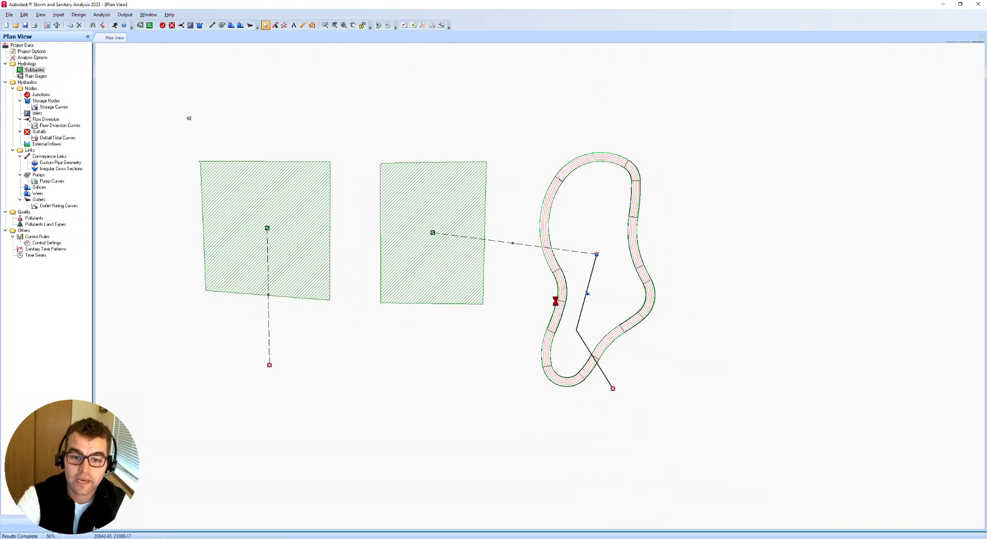
double_click(596, 254)
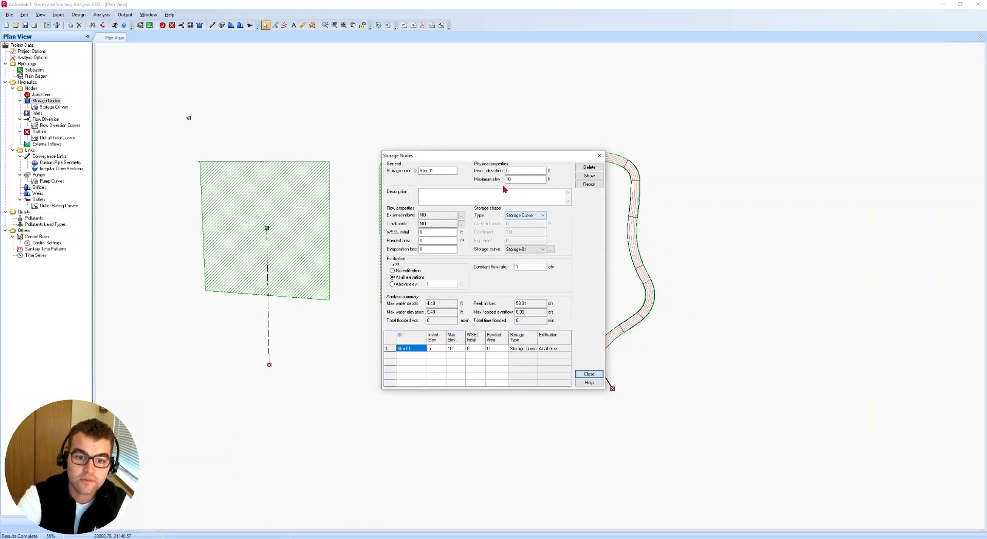
double_click(508, 170)
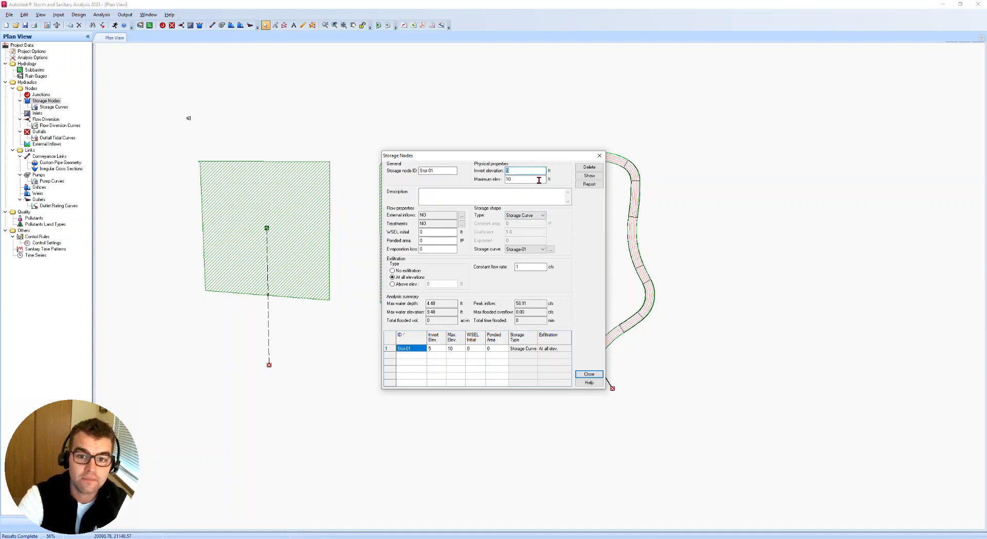
double_click(521, 178)
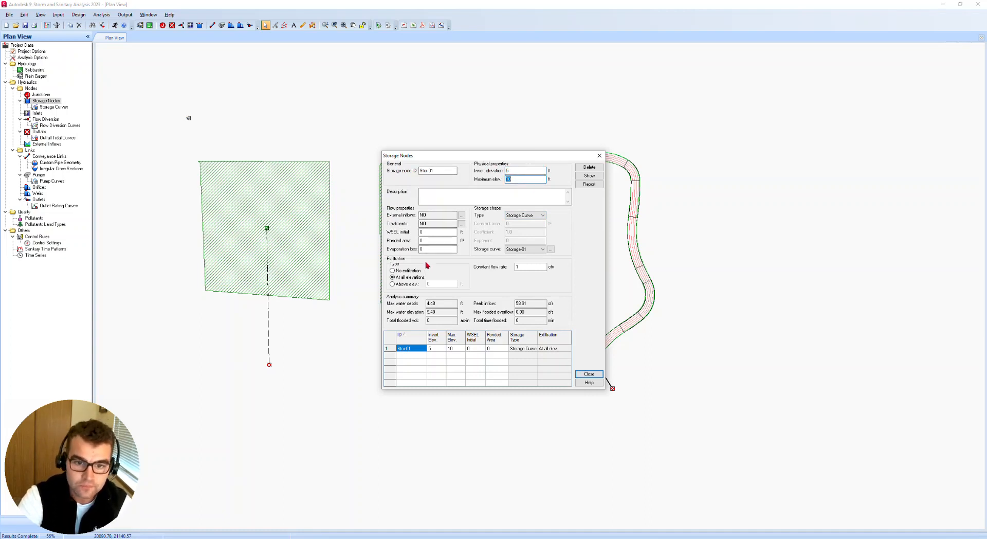
double_click(438, 303)
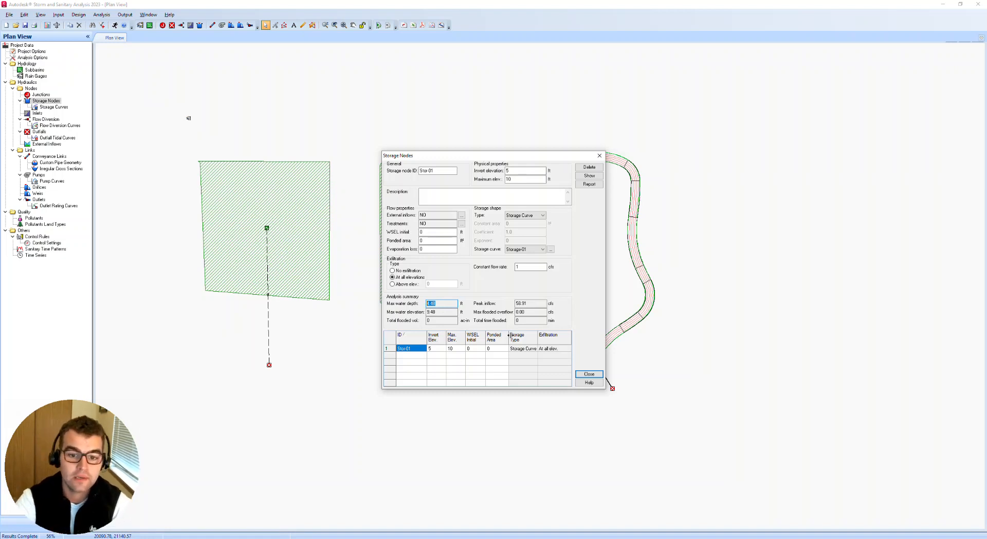
drag(447, 312, 428, 311)
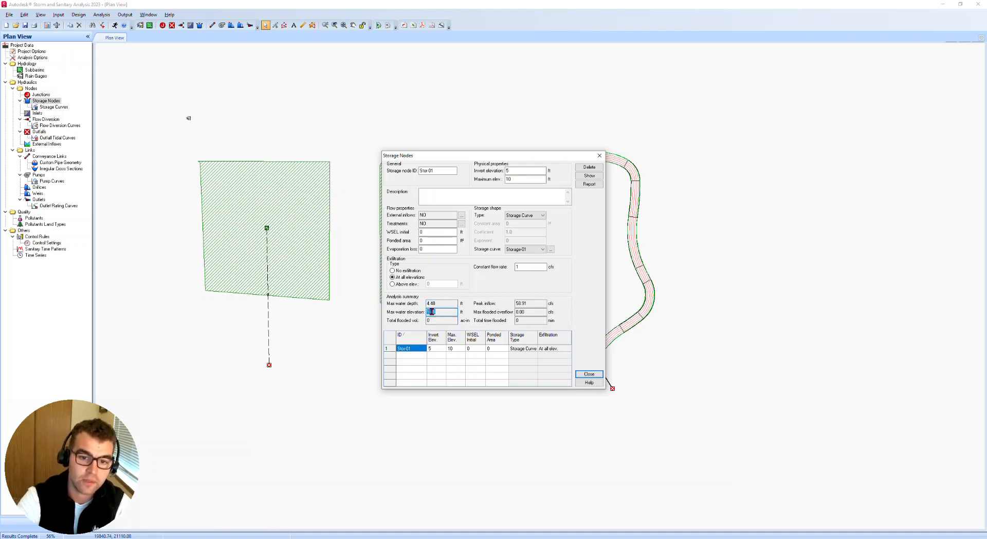
click(512, 170)
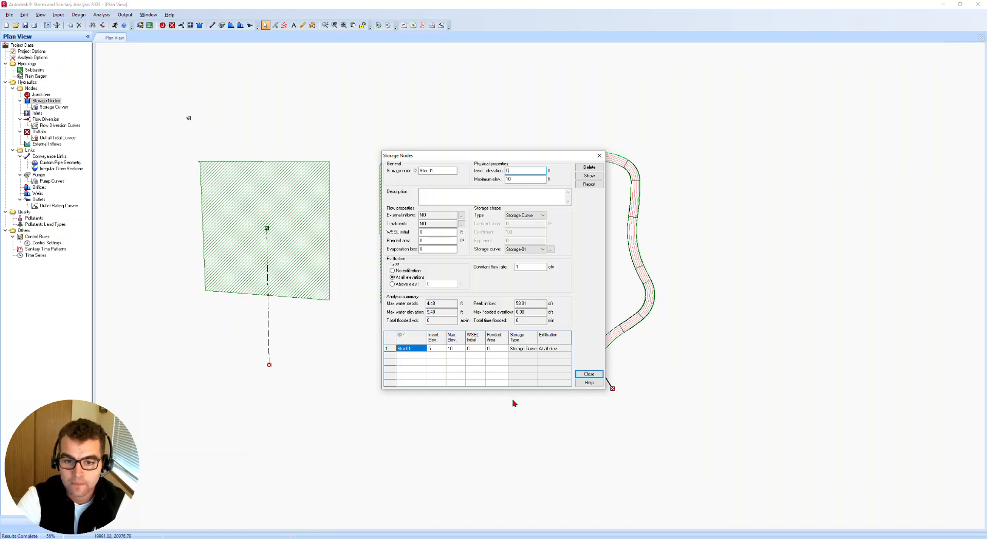
drag(543, 304, 515, 303)
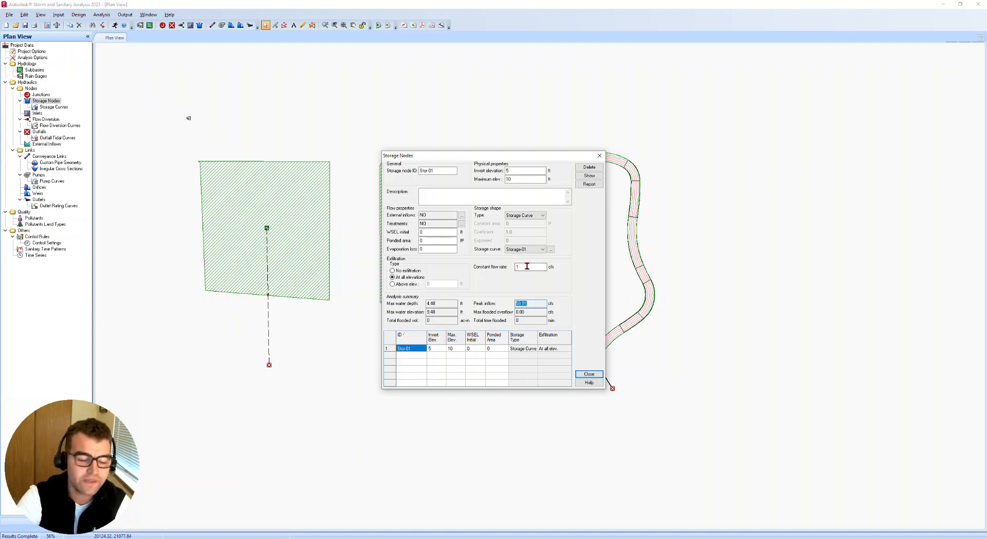
click(591, 374)
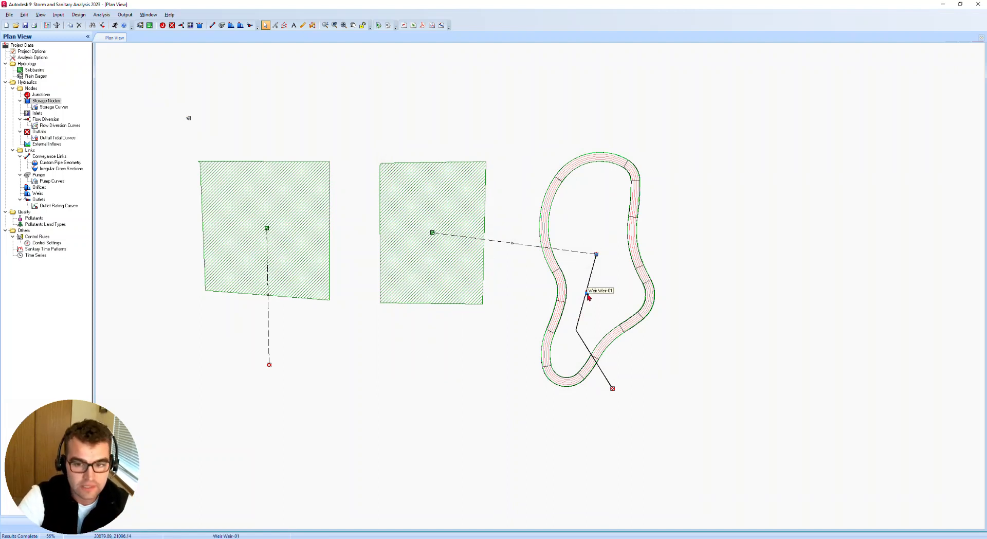
Check the pond weir's crest invert elevation and its peak flow in the analysis summary
double_click(588, 295)
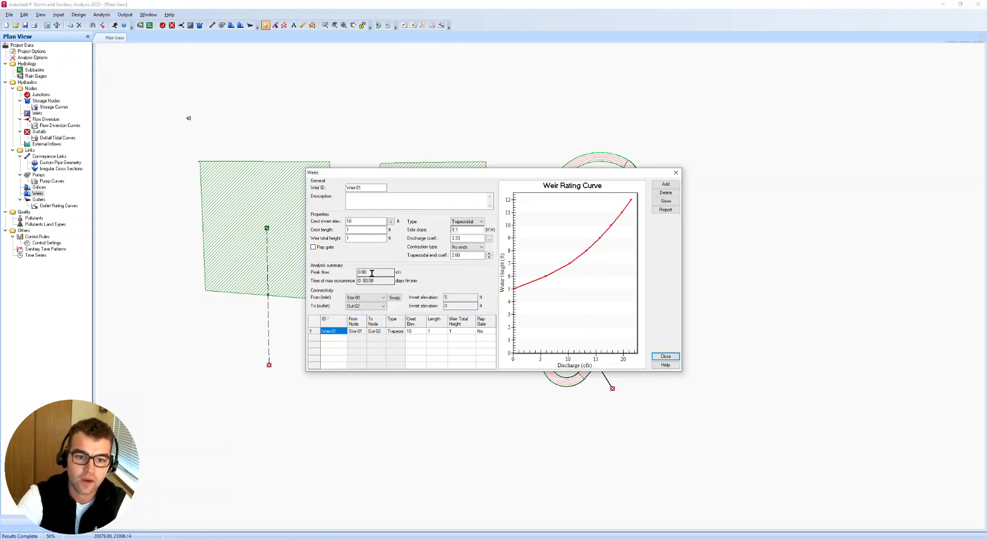
double_click(348, 221)
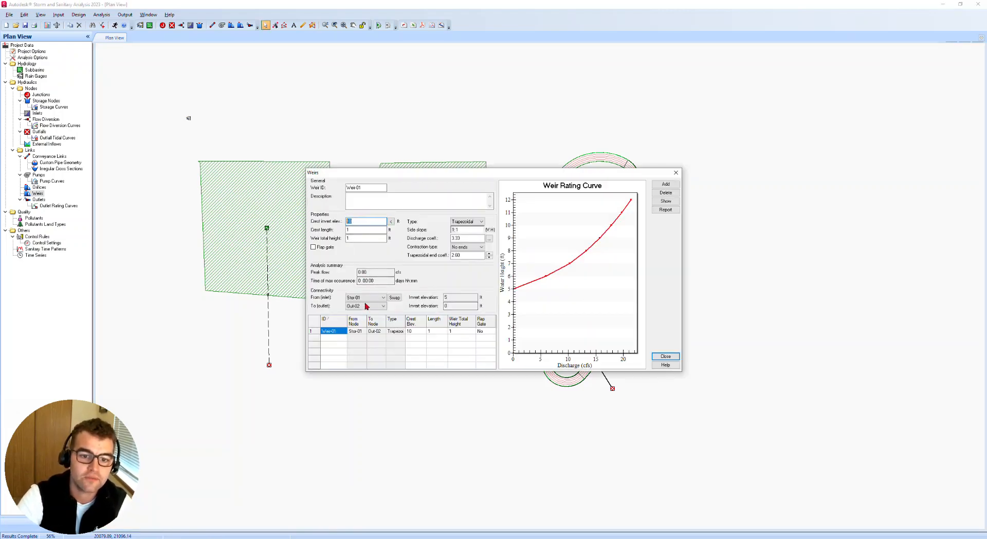
double_click(382, 272)
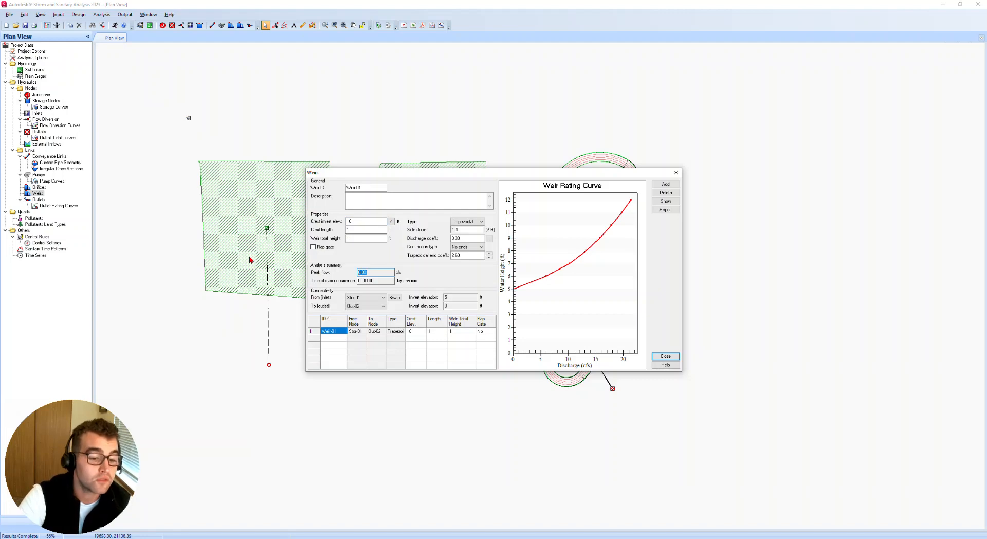
click(676, 173)
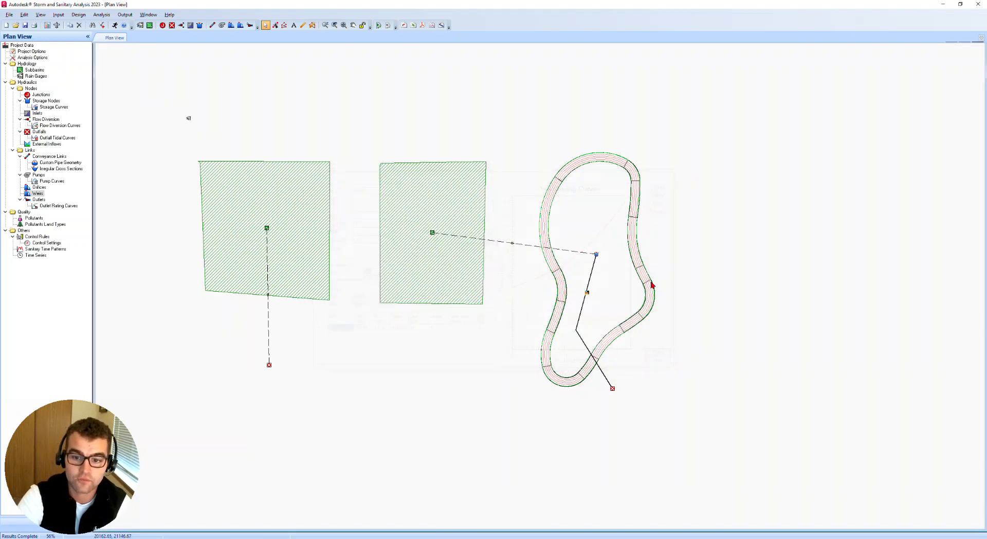
Check the pond outfall's maximum water depth and peak inflow in its analysis summary
click(613, 390)
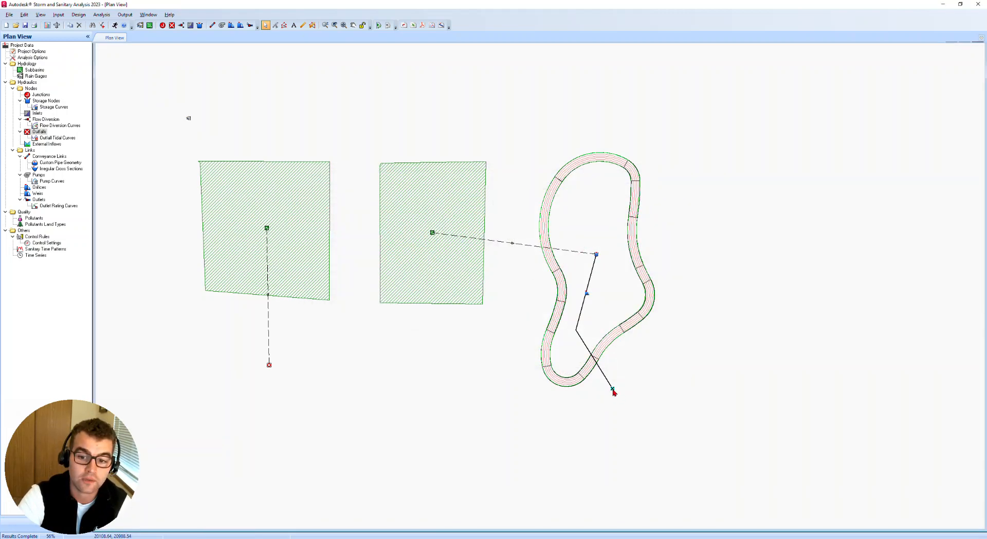
double_click(613, 389)
click(437, 285)
click(537, 285)
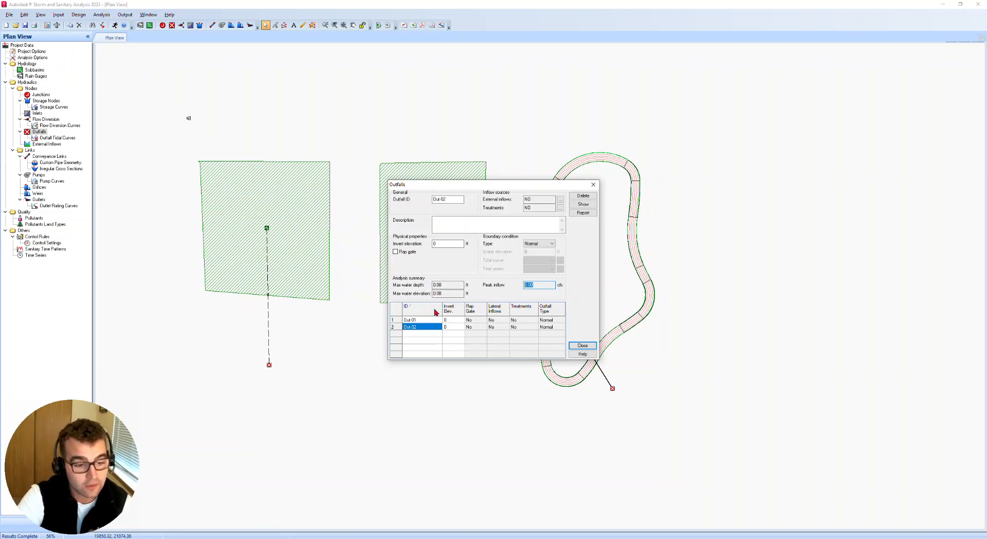
click(593, 184)
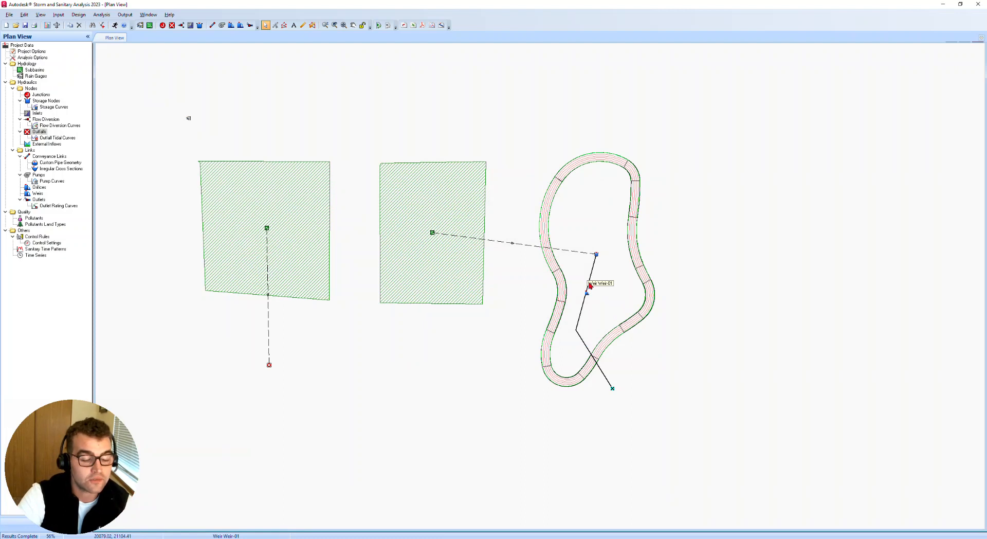
Display the time series plot of total inflow for the pond's storage node
click(596, 255)
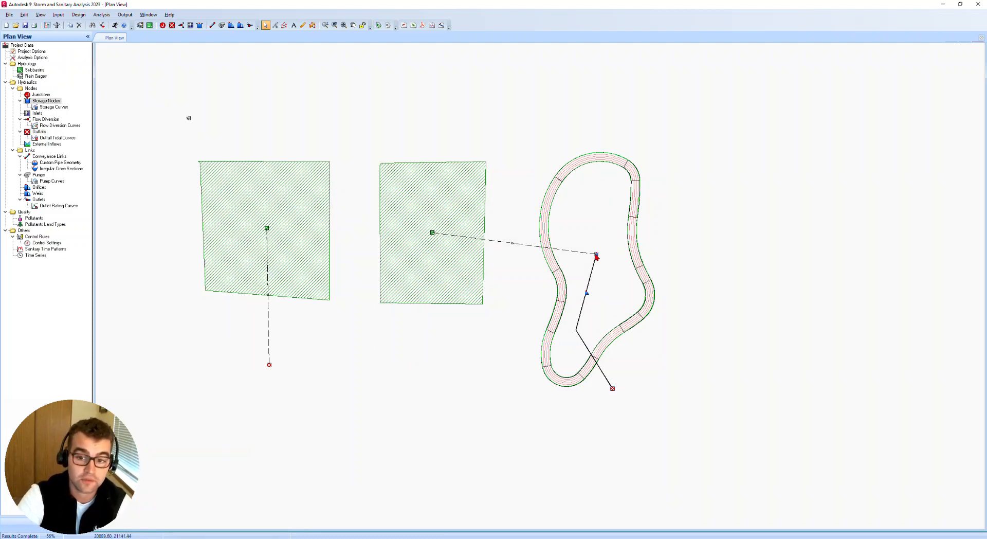
right_click(596, 256)
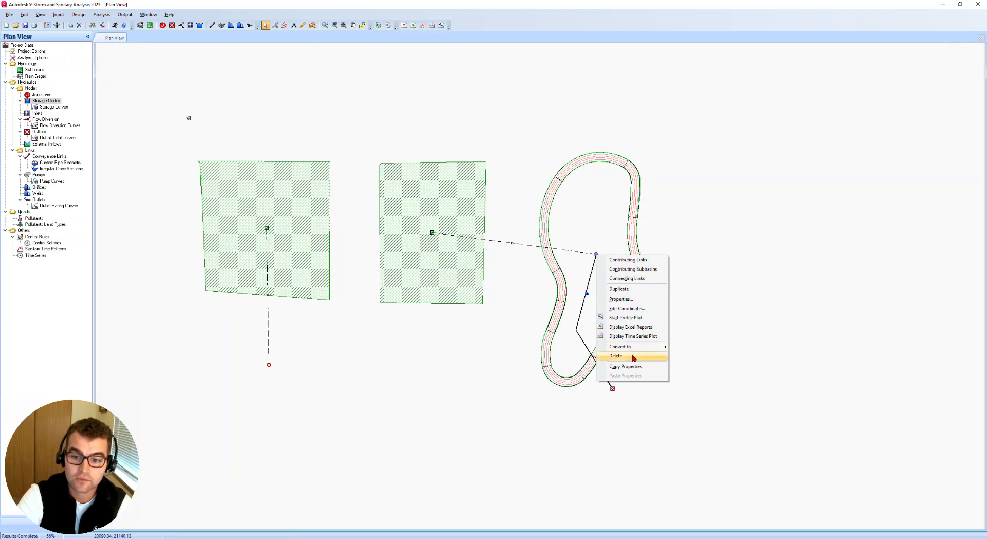
click(631, 337)
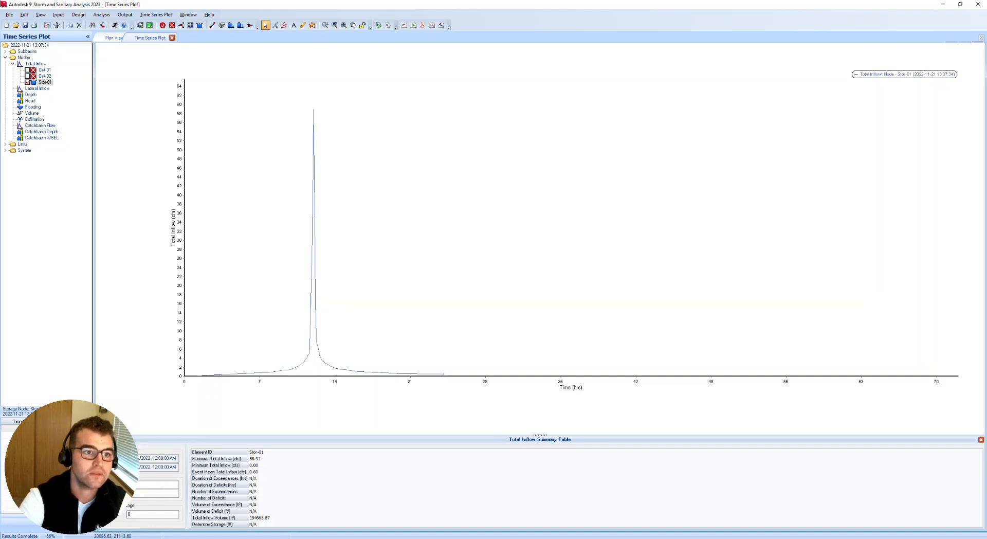
Remove the storage node's inflow from the plot and compare runoff hydrographs for subbasins EG and Sub-02
click(27, 82)
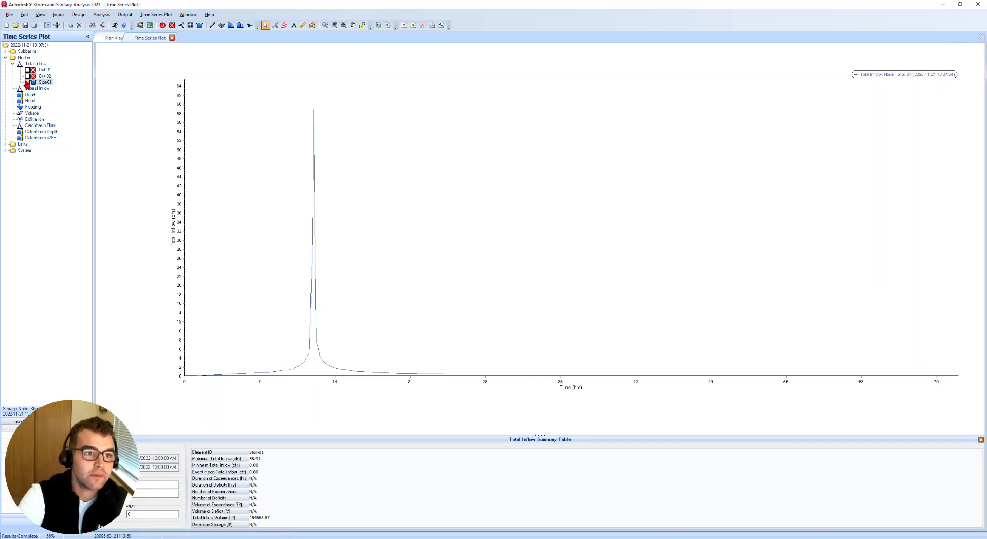
click(6, 57)
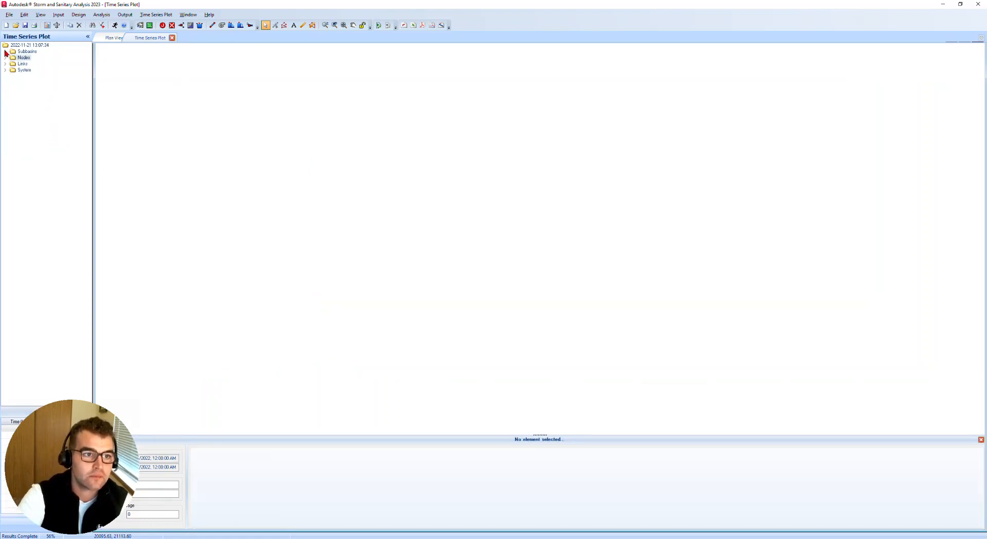
click(5, 52)
click(32, 58)
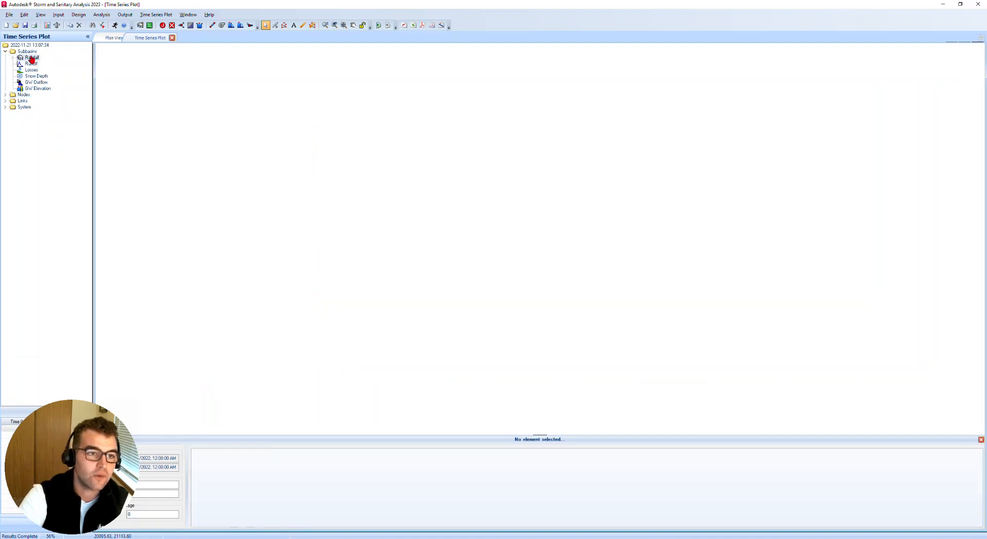
click(22, 64)
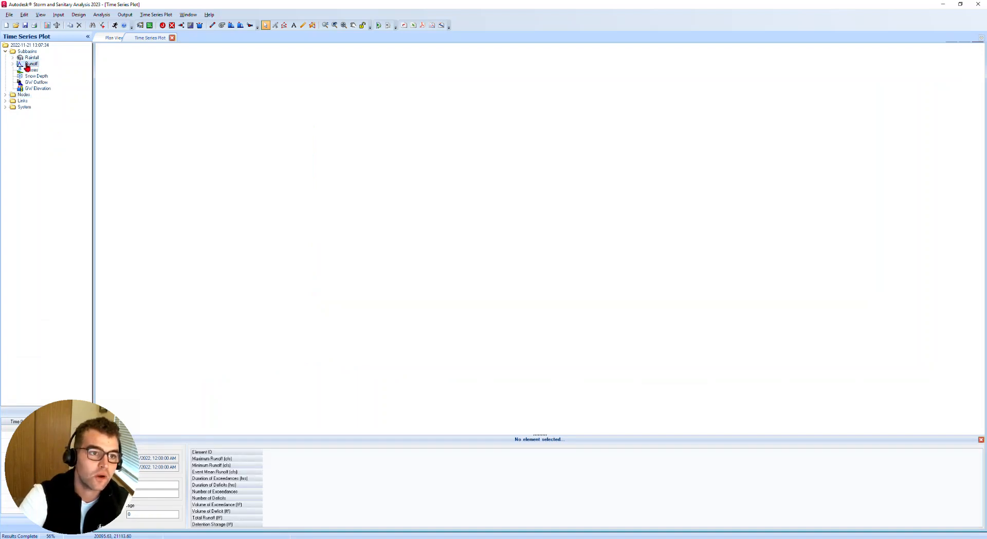
click(13, 63)
click(27, 70)
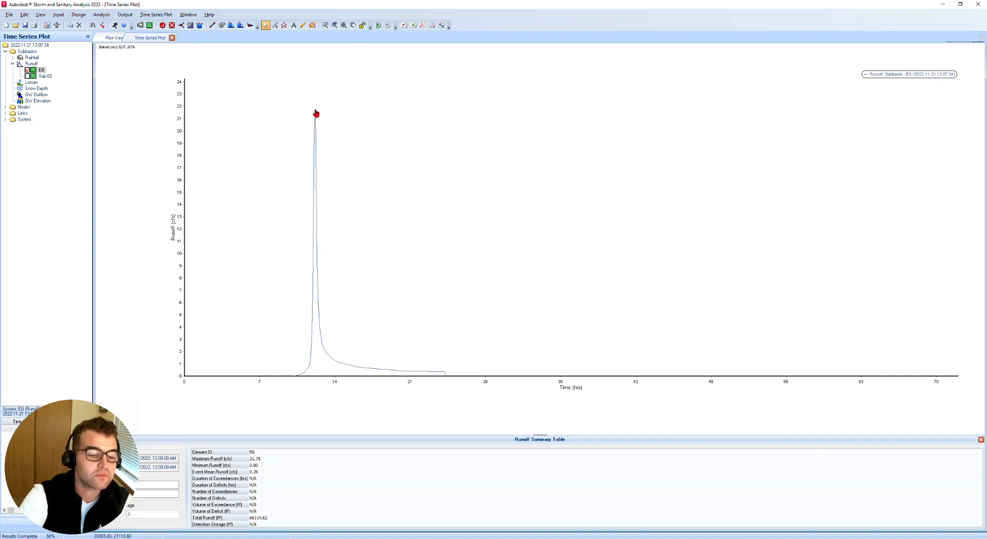
mouse_move(316, 113)
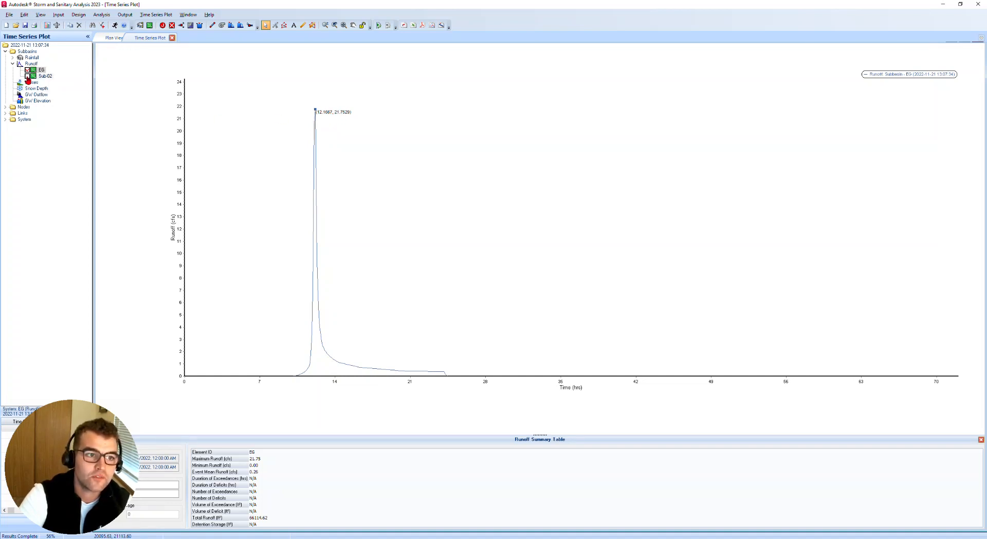
click(27, 76)
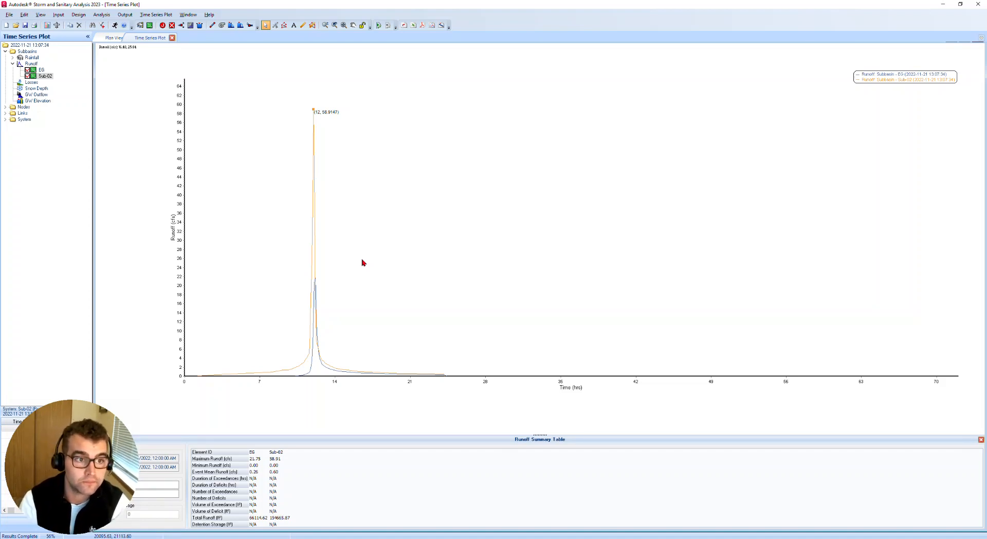
Add the total inflow of outfall Out-01 to the time series plot and label its peak point
click(5, 51)
click(6, 58)
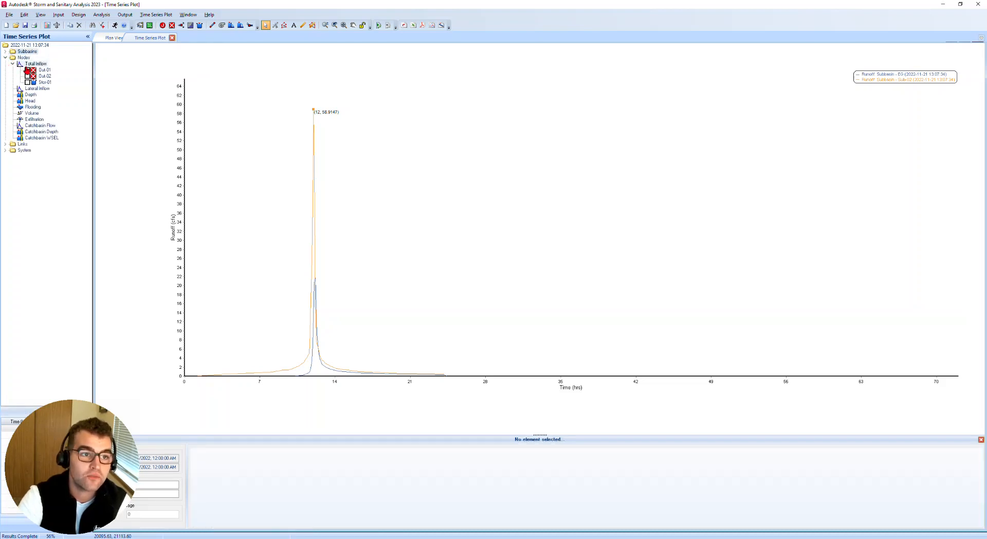
click(27, 69)
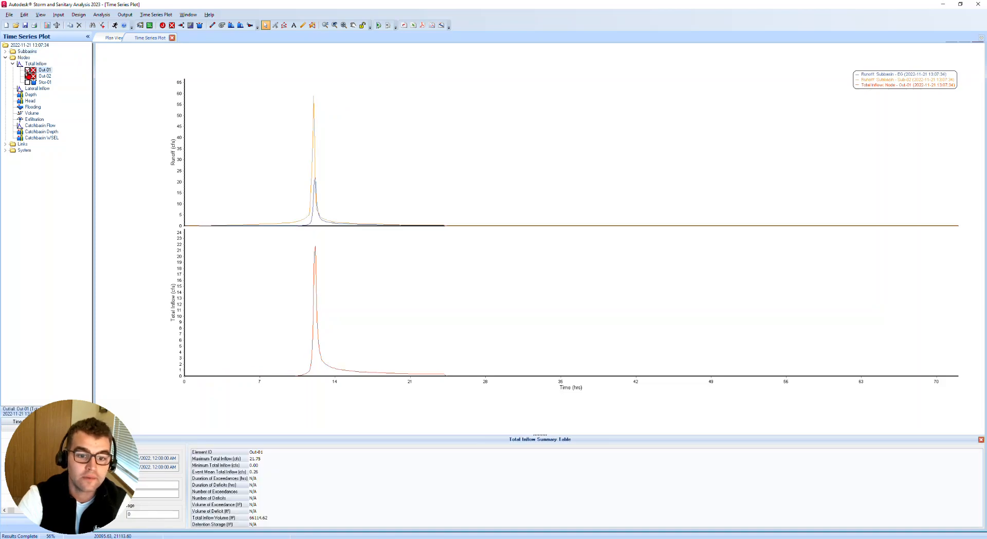
click(315, 248)
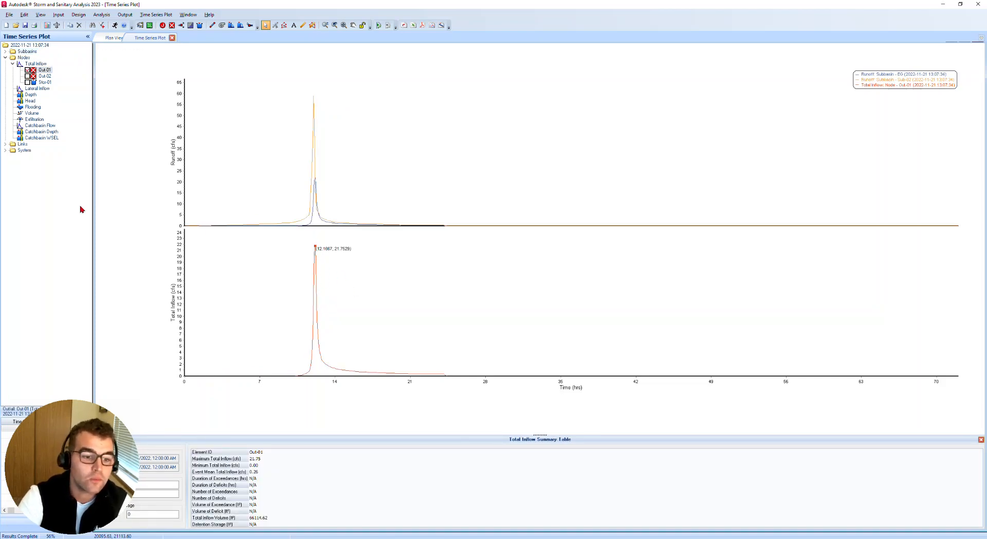
Replace Out-01 in the total inflow plot with Out-02, and that with storage node Stor-01
click(27, 70)
click(27, 76)
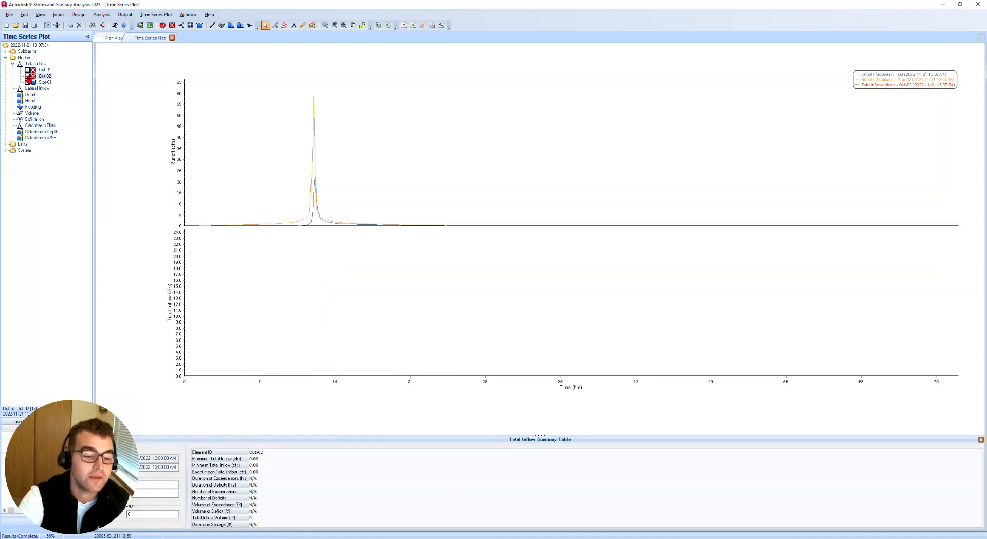
click(27, 76)
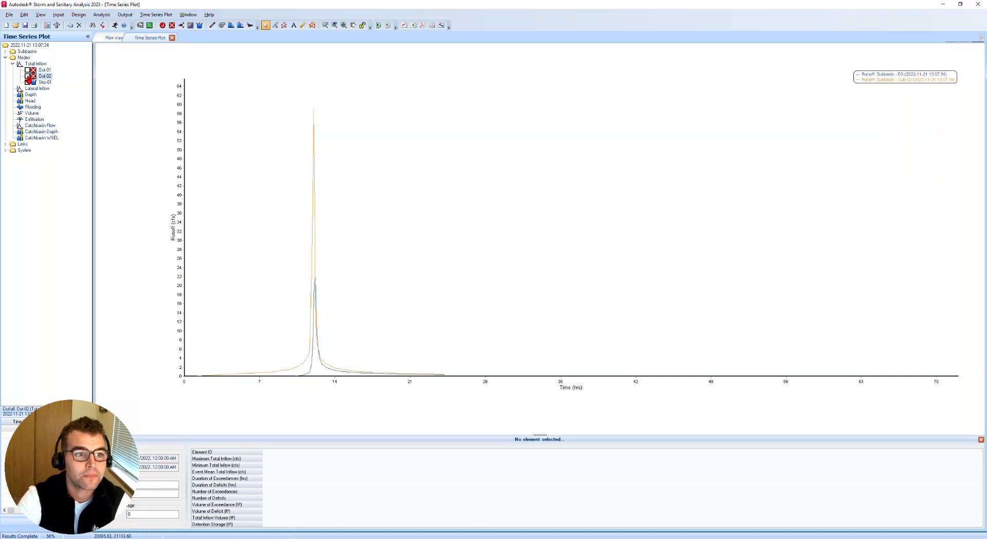
click(27, 82)
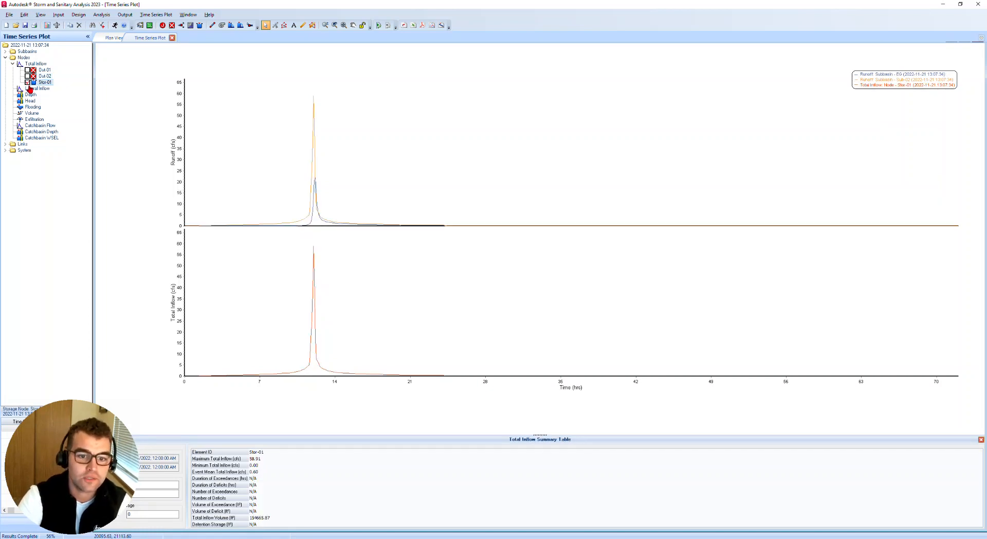
Remove the EG and Sub-02 runoff from the plot and label the peak of Stor-01's total inflow
click(5, 51)
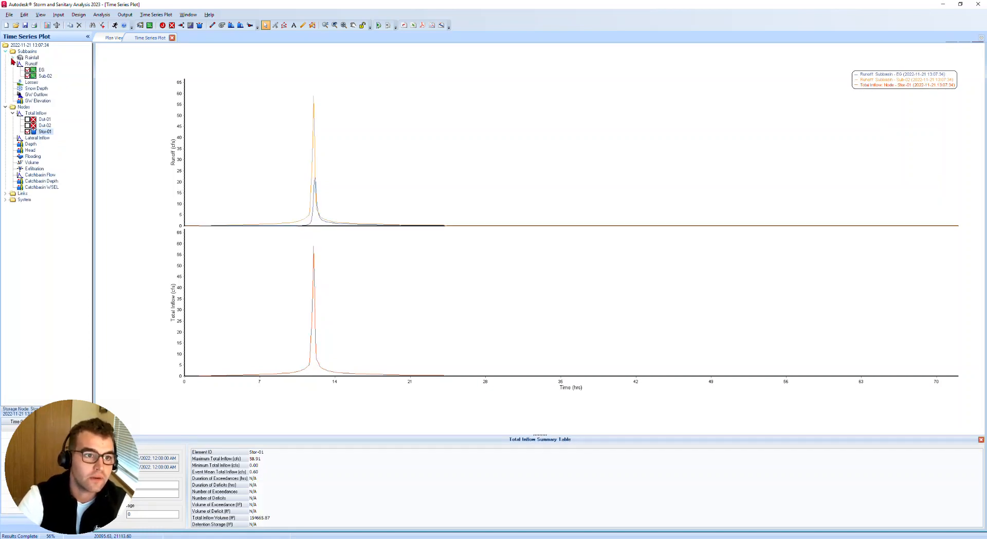
click(27, 70)
click(27, 76)
click(27, 76)
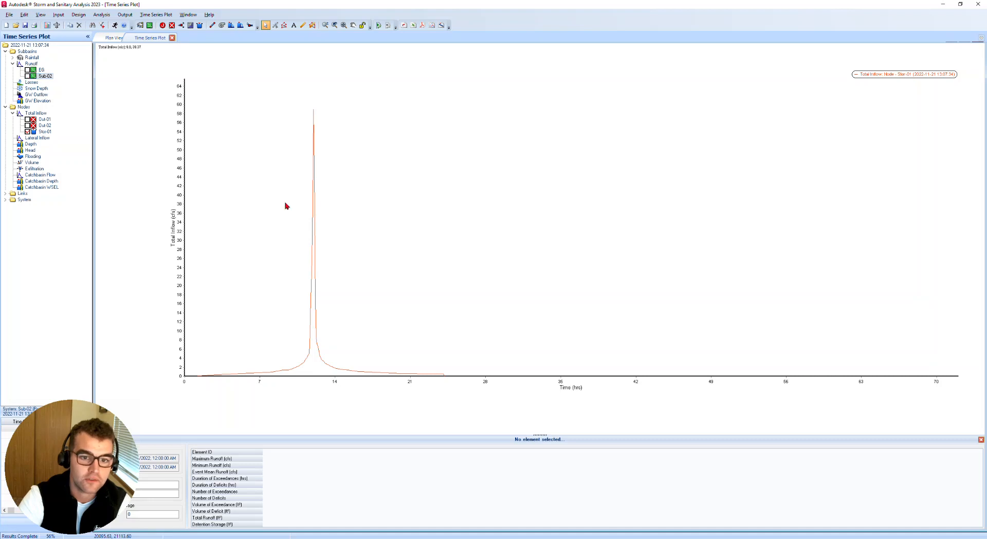
click(314, 112)
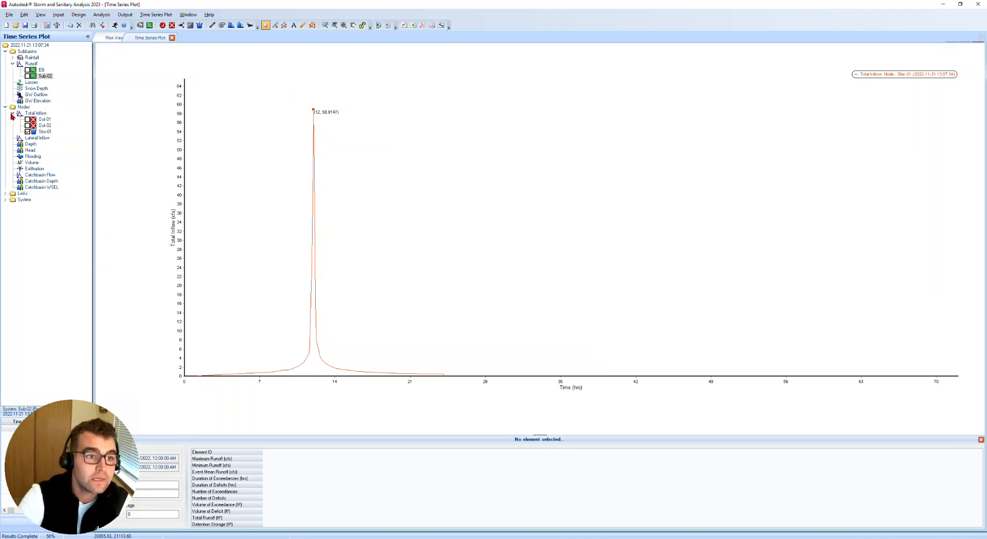
Replace the total inflow plot of Stor-01 with the time series of its volume
click(27, 162)
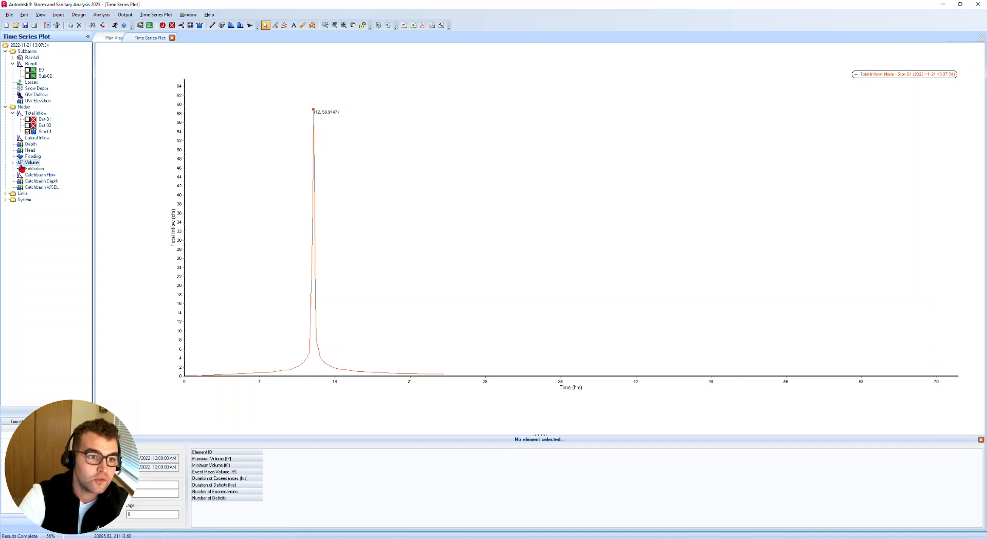
click(13, 163)
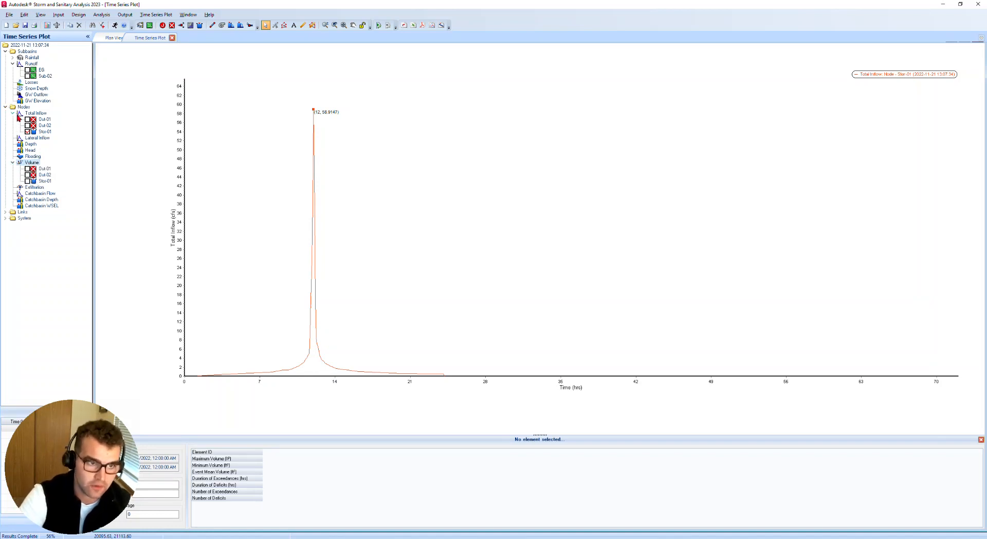
click(27, 131)
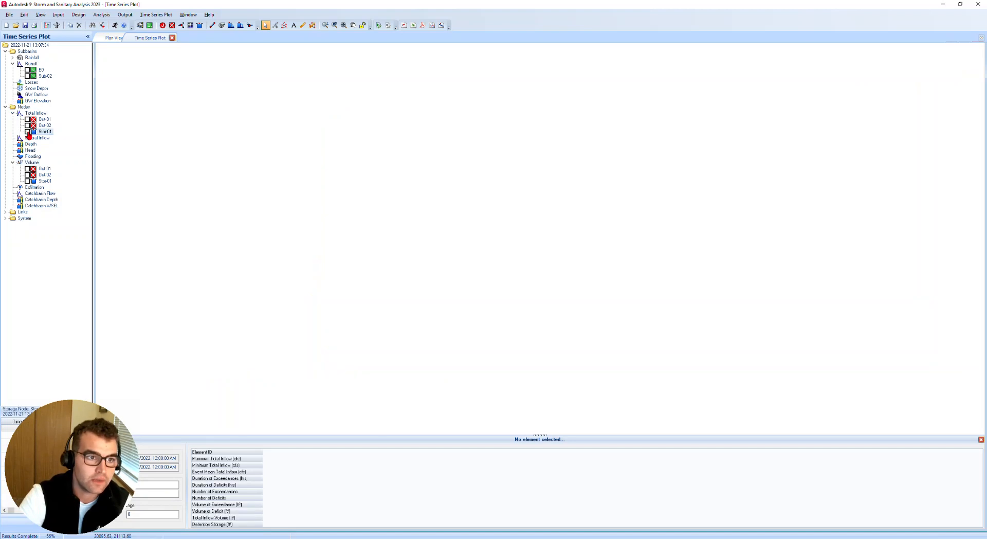
click(28, 181)
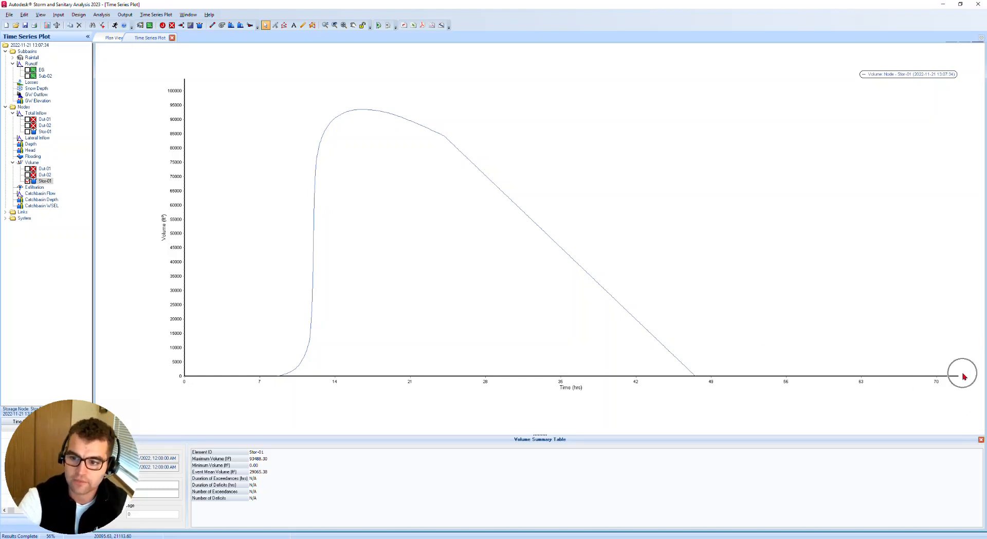
Label points along Stor-01's volume curve, from the initial rise through the peak and down the falling limb
click(296, 370)
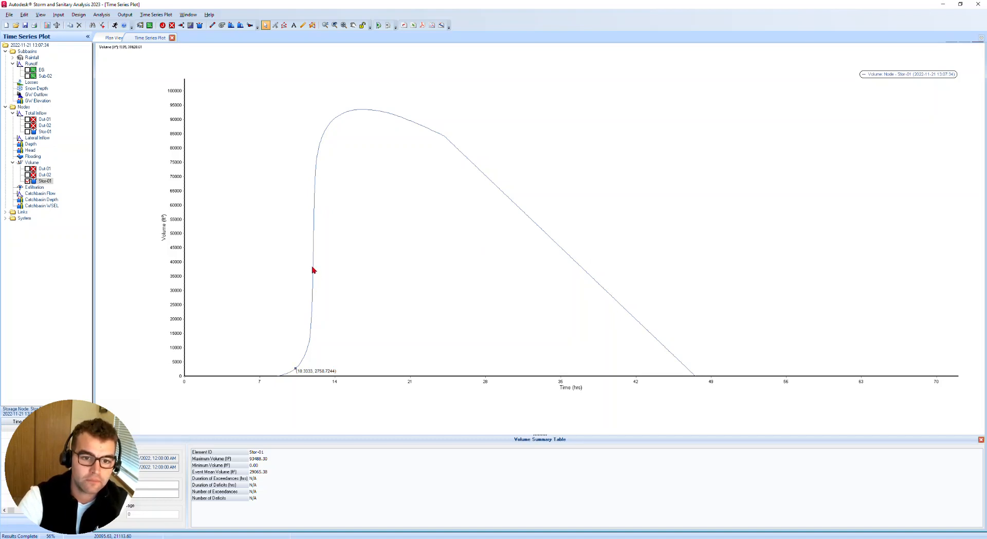
click(346, 113)
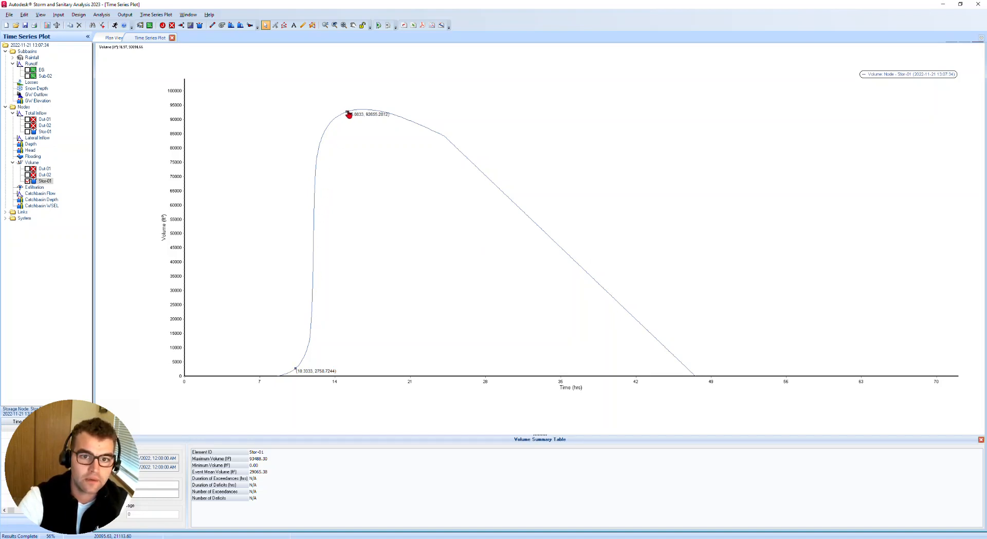
click(366, 110)
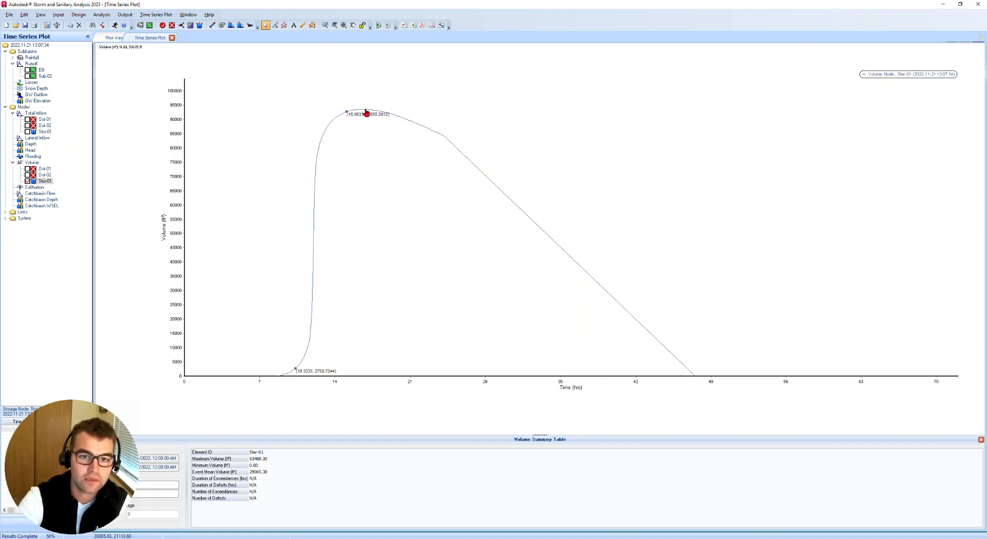
click(410, 124)
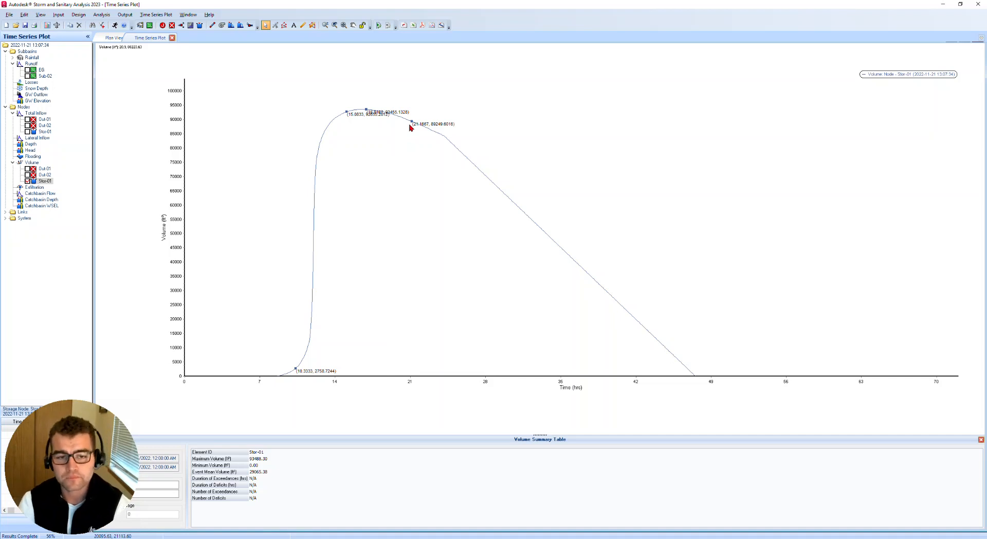
click(457, 149)
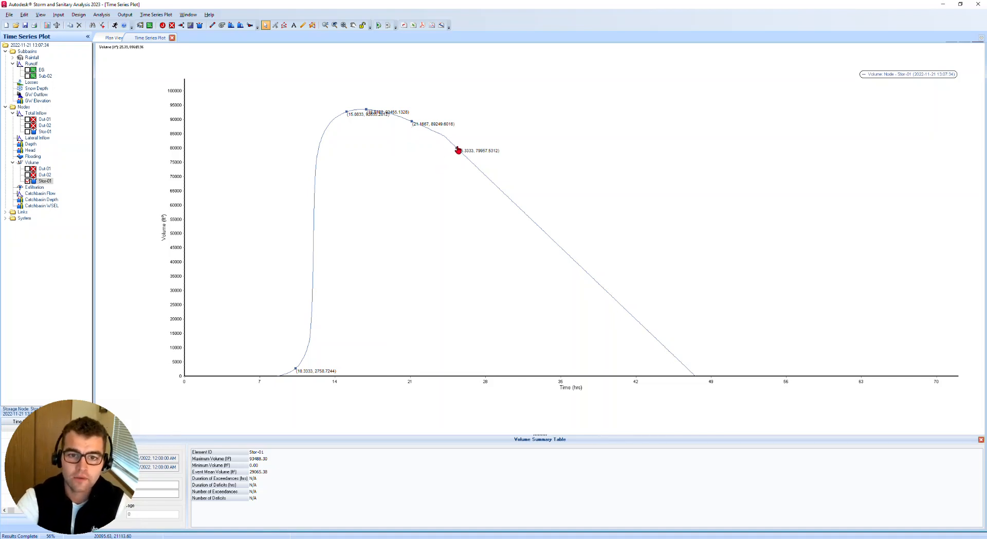
click(493, 183)
click(531, 220)
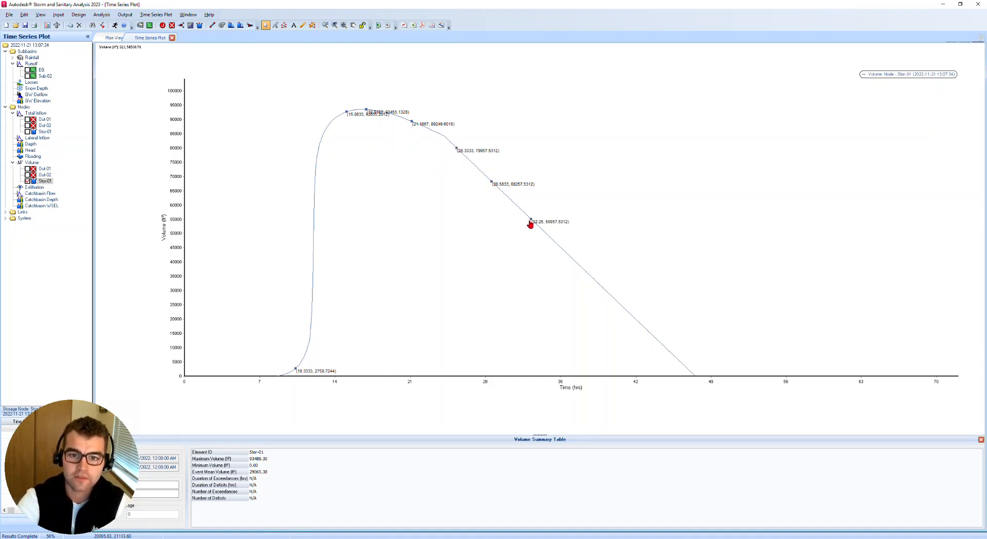
click(567, 254)
click(603, 289)
click(644, 328)
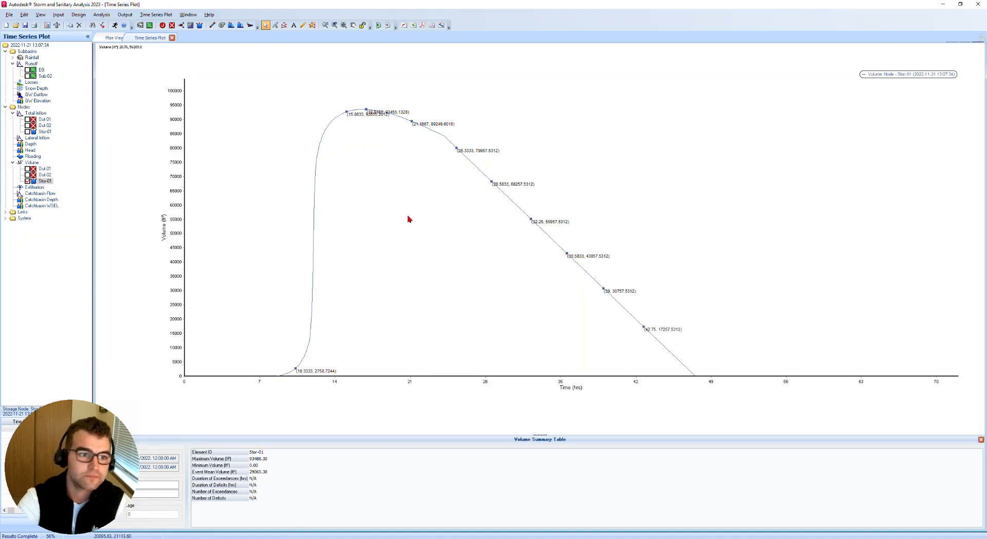
Replace the volume plot with Stor-01's exfiltration and inspect when exfiltration starts and ends
click(27, 181)
click(12, 163)
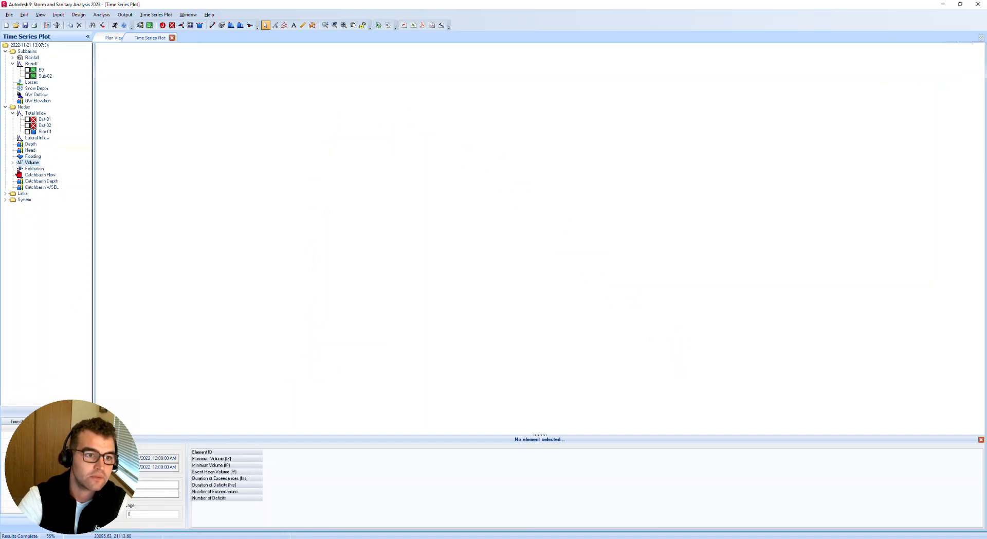
click(12, 169)
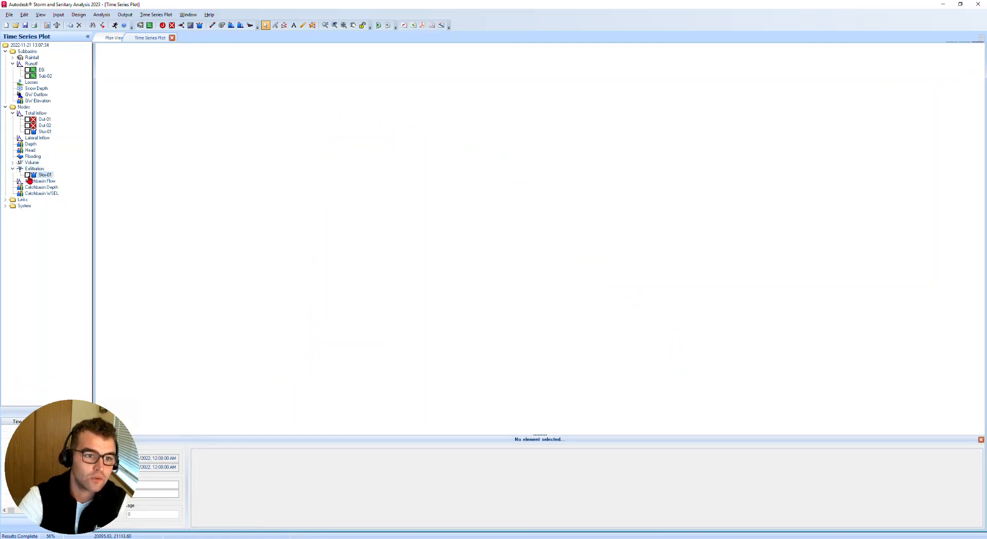
click(27, 175)
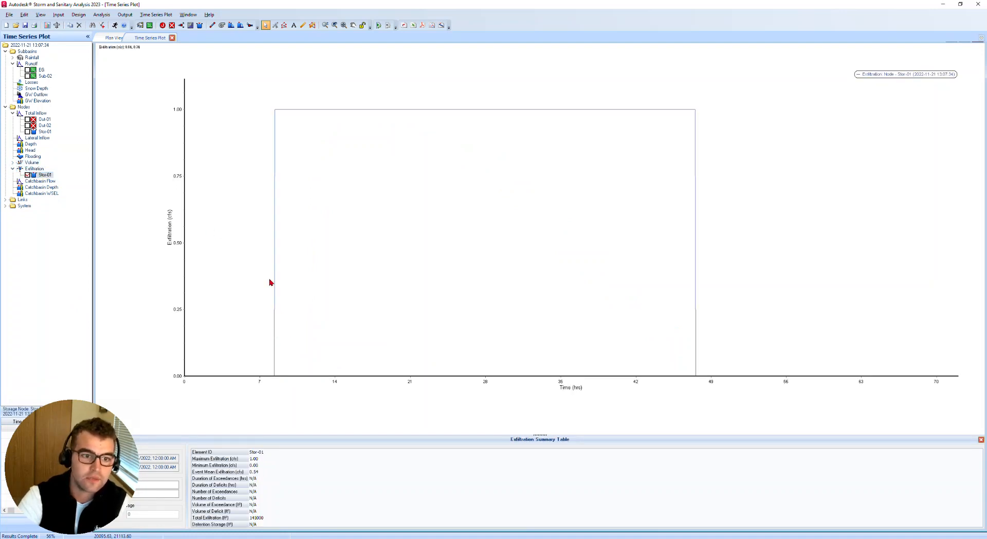
mouse_move(275, 377)
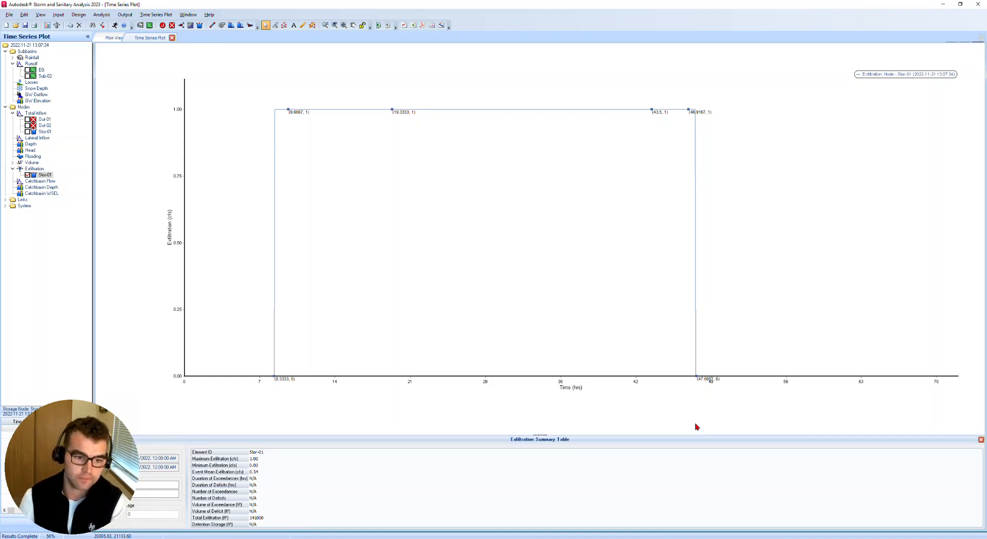
Return to the plan view and set storage node Stor-01's exfiltration type to No exfiltration
click(111, 39)
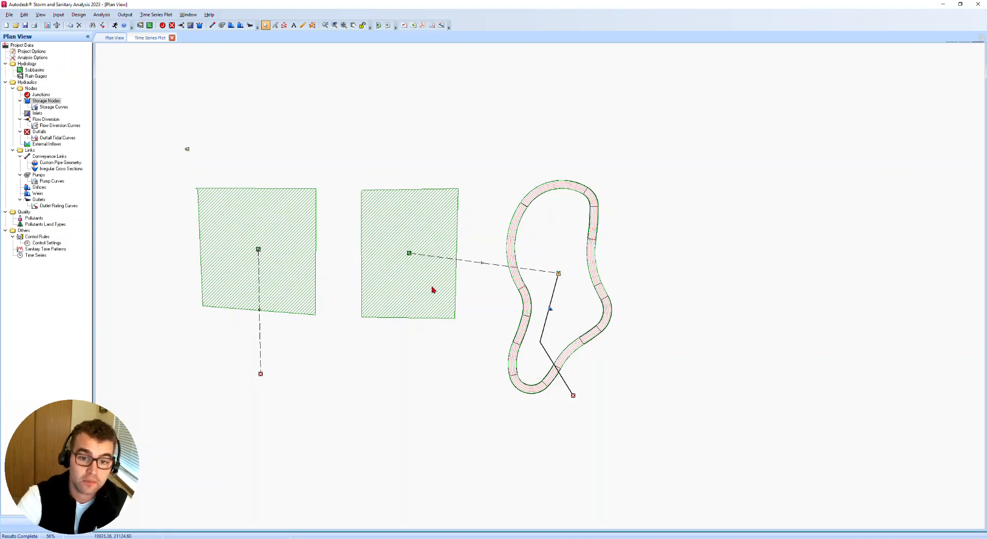
double_click(558, 274)
double_click(534, 267)
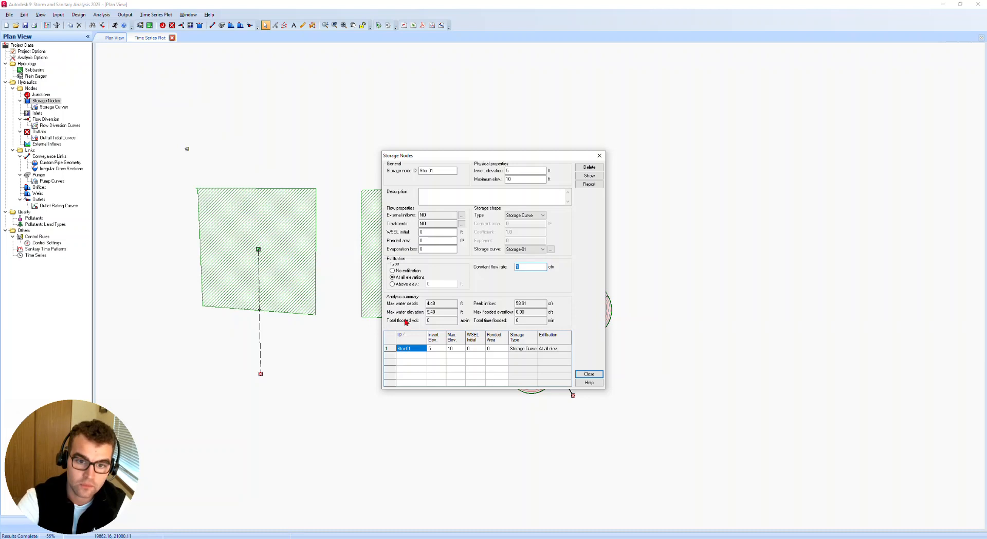
click(411, 272)
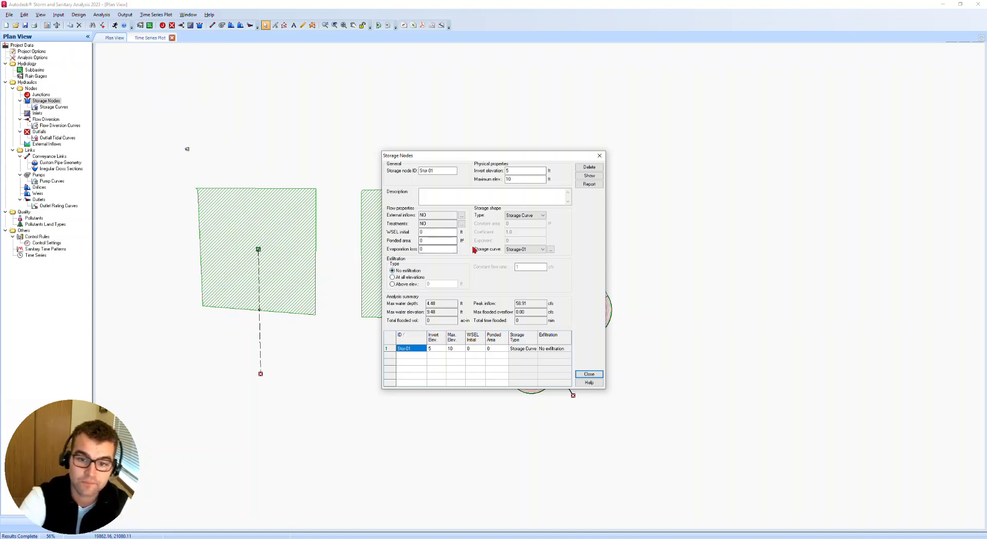
click(589, 374)
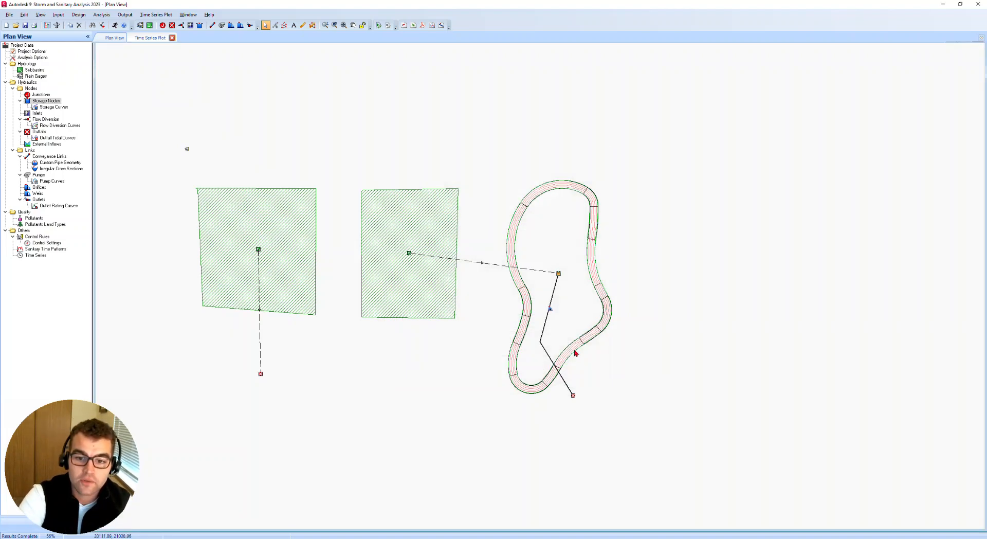
Draw an orifice link from the pond's storage node to its outfall, with one bend inside the pond on the opposite side from the weir
scroll(552, 308, up, 3)
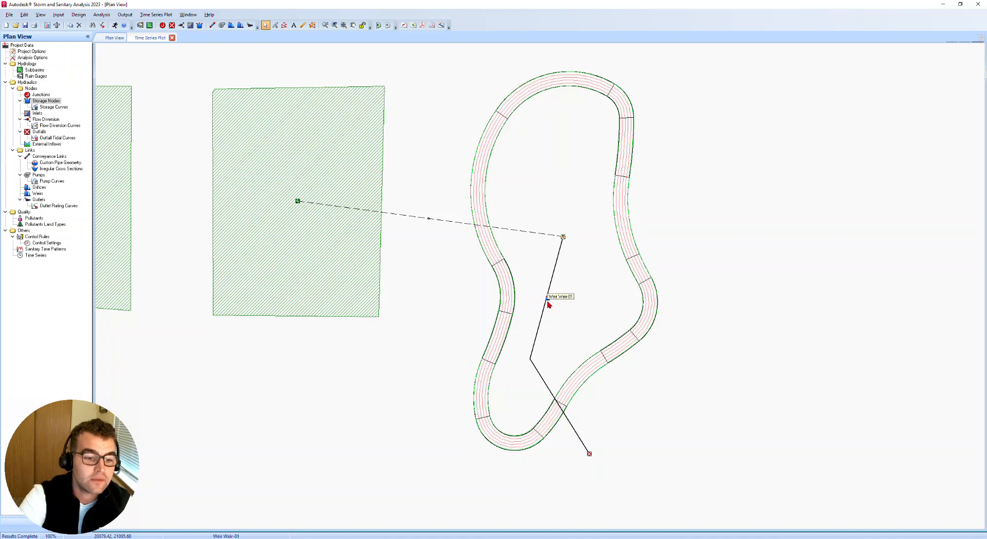
scroll(546, 308, down, 2)
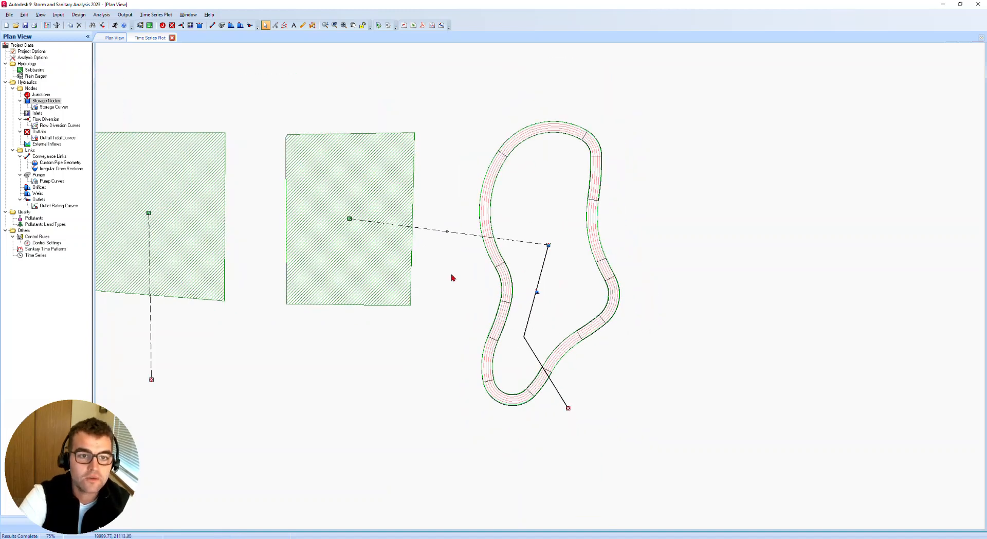
click(231, 25)
click(549, 245)
click(572, 312)
click(568, 407)
key(Escape)
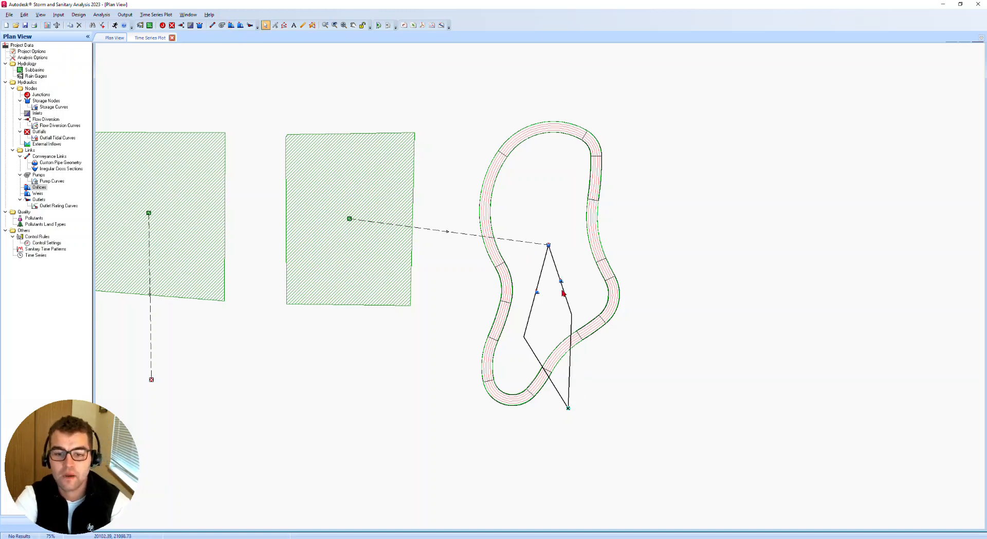
Set the new orifice's crest elevation to 6 ft
double_click(561, 282)
drag(386, 174, 440, 164)
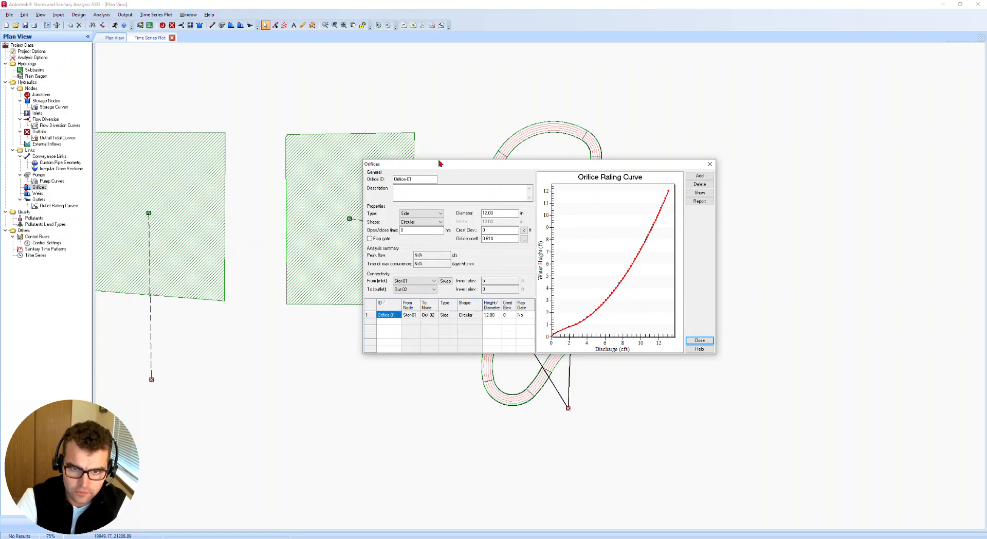
double_click(491, 213)
key(Tab)
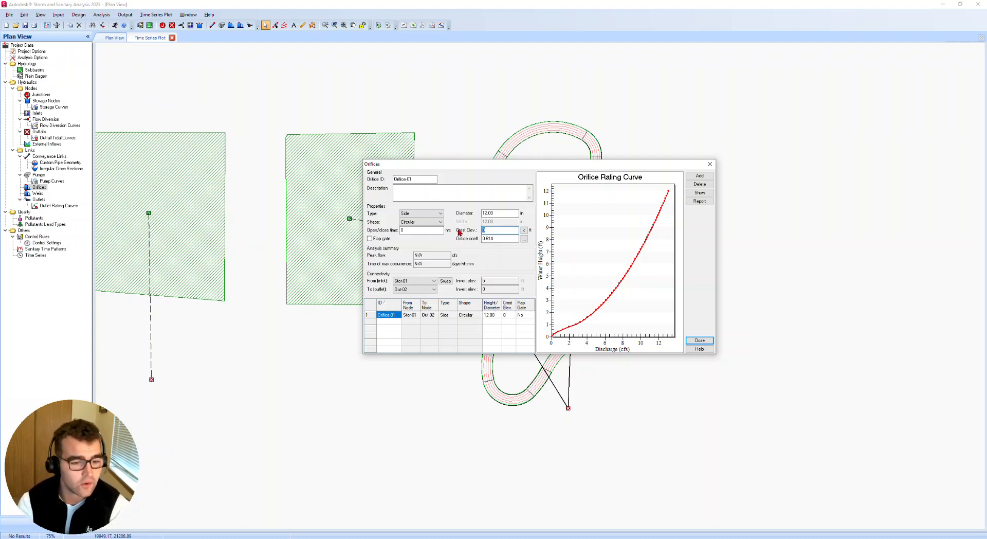
text(6)
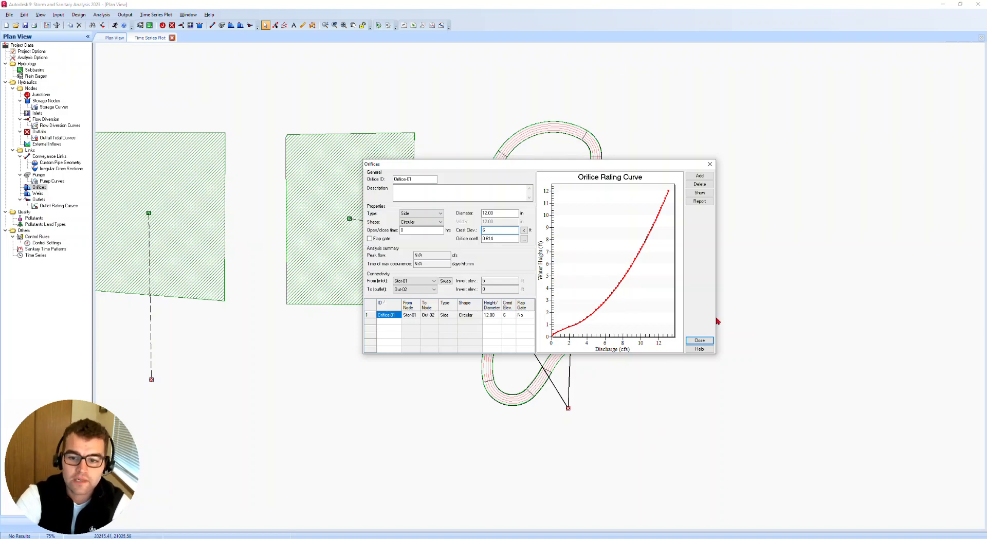
click(698, 340)
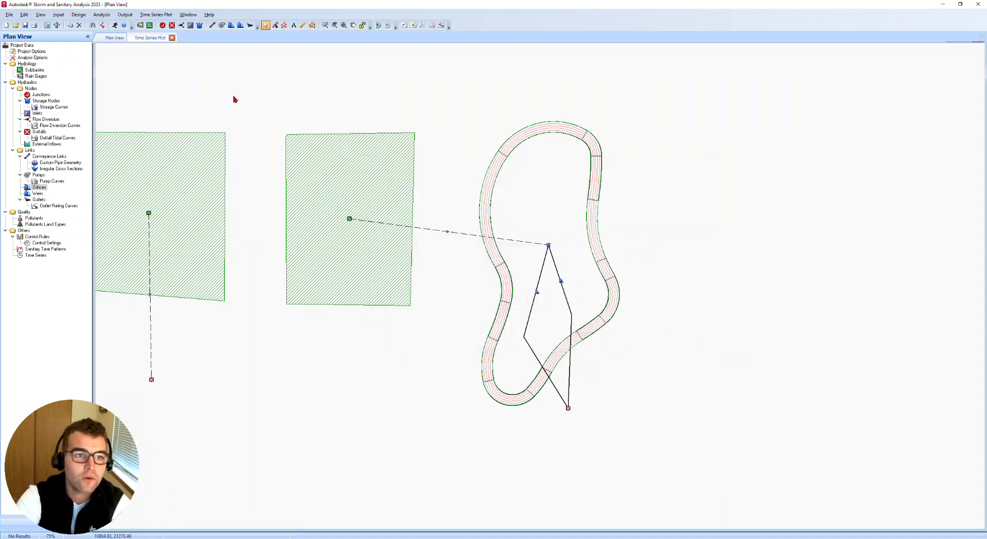
Run the analysis with the new orifice and check the orifice's peak flow
click(114, 25)
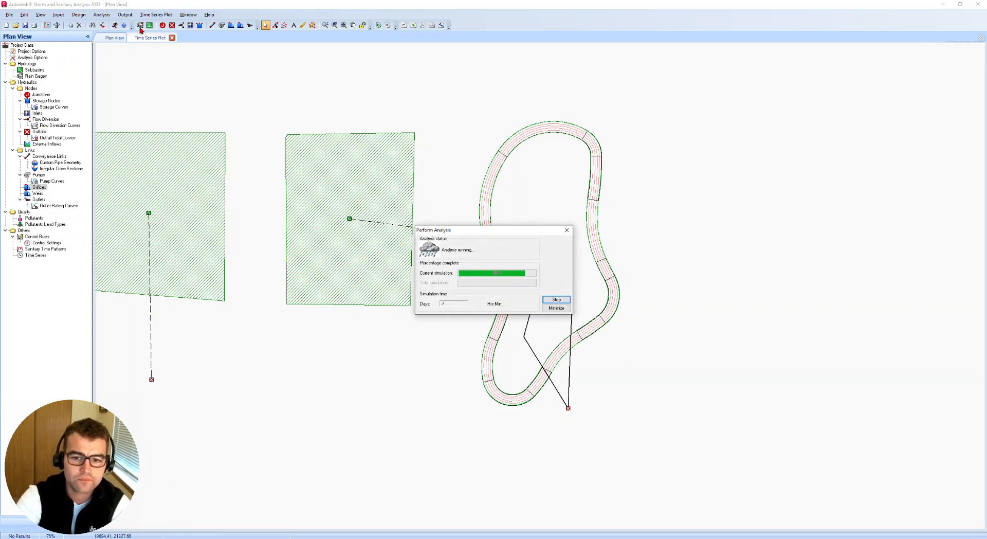
click(566, 230)
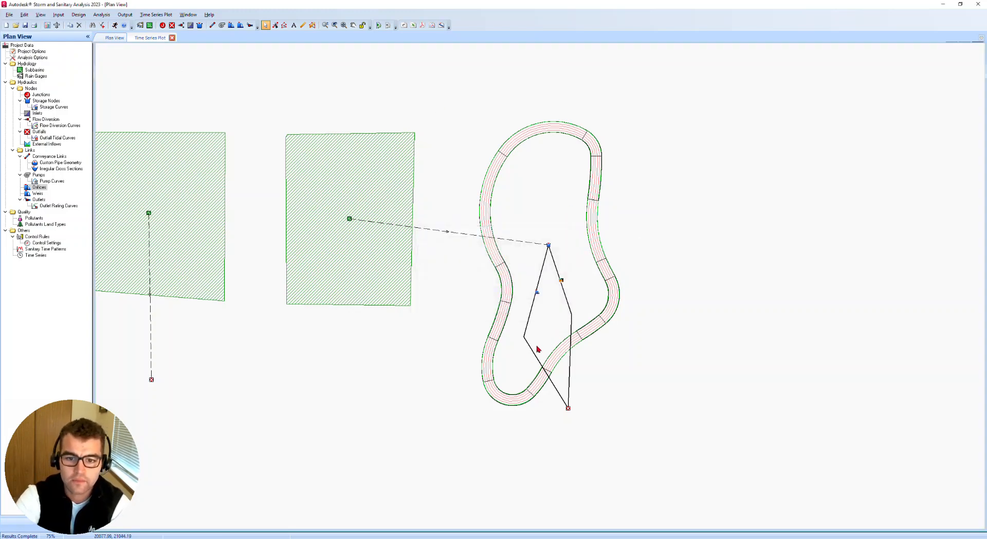
double_click(564, 289)
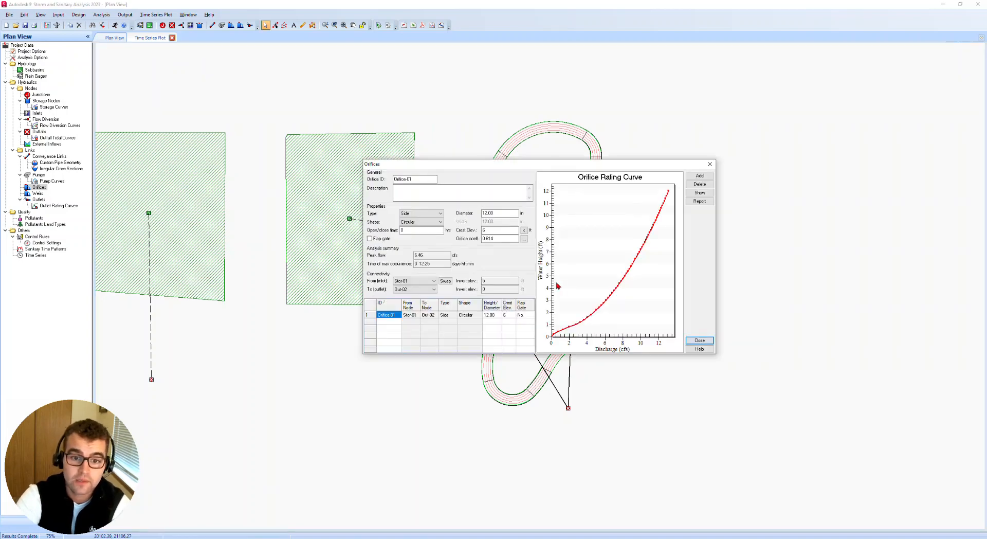
double_click(419, 255)
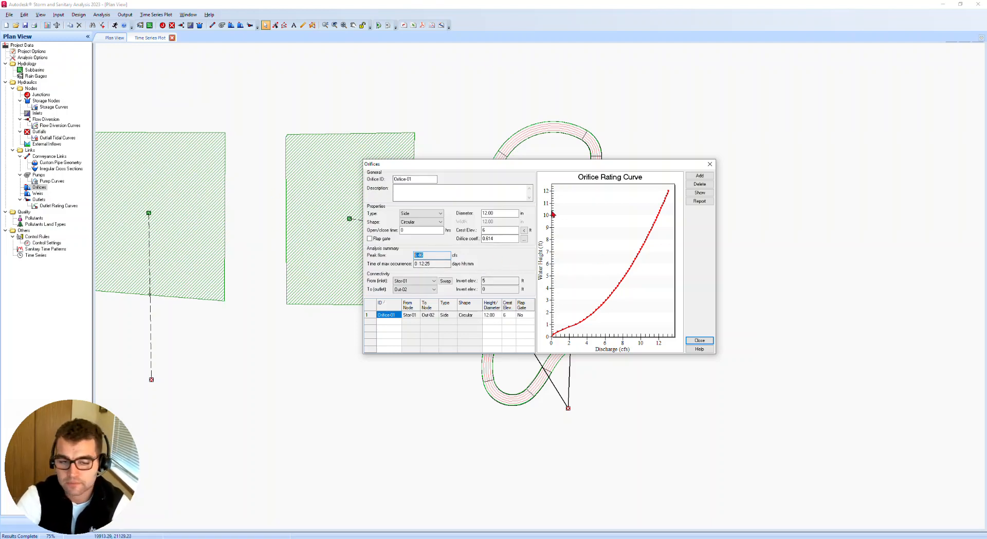
click(710, 164)
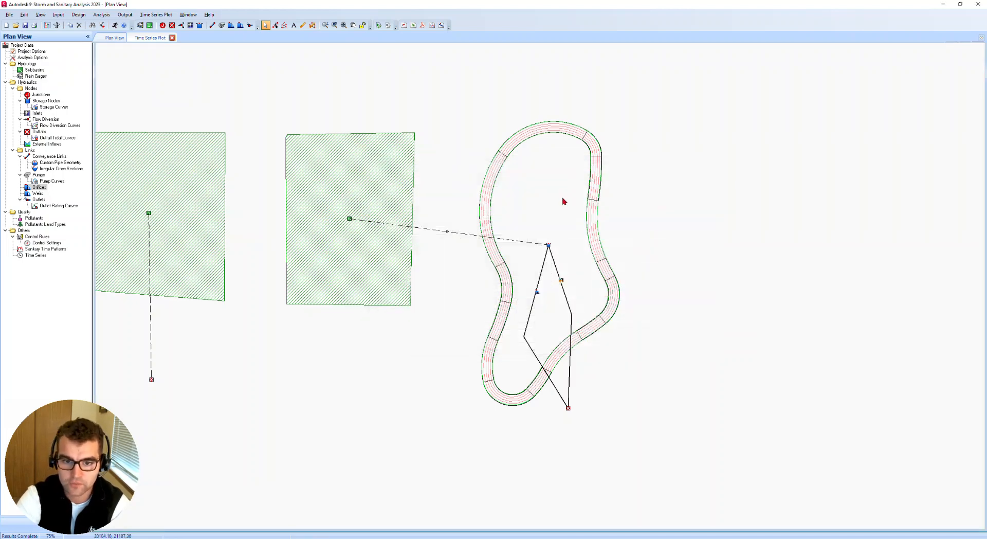
Open the time series plot for storage node Stor-01 and show its volume instead of total inflow
right_click(548, 246)
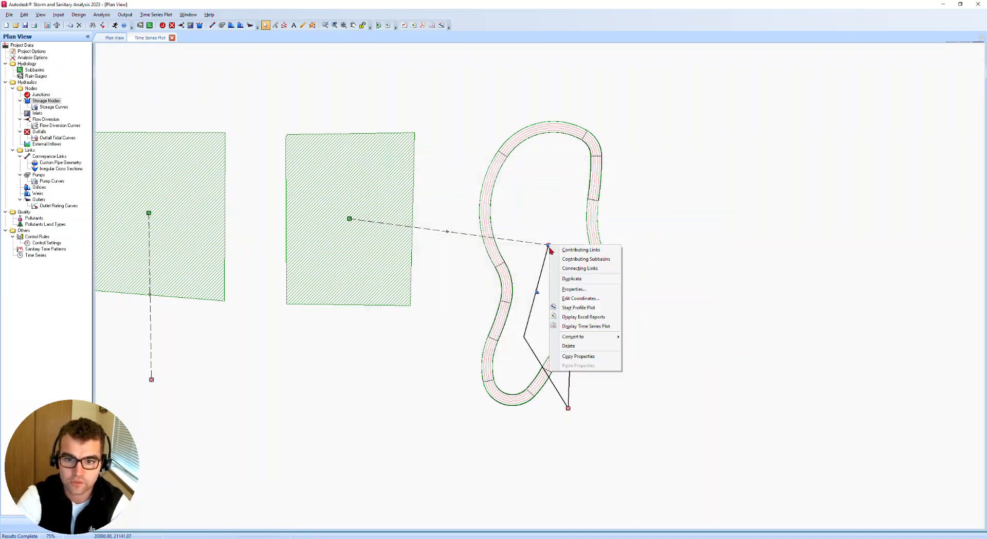
click(570, 329)
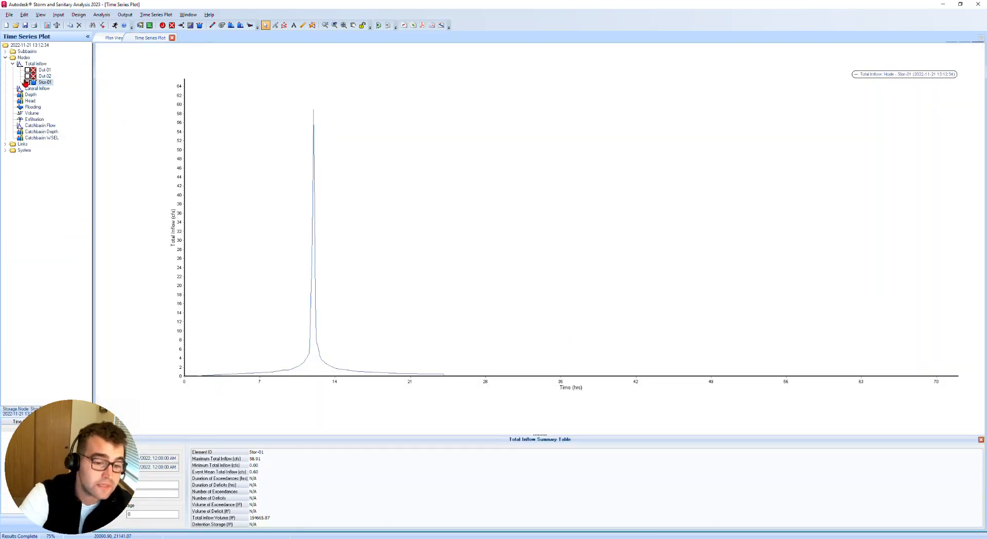
click(27, 82)
click(13, 64)
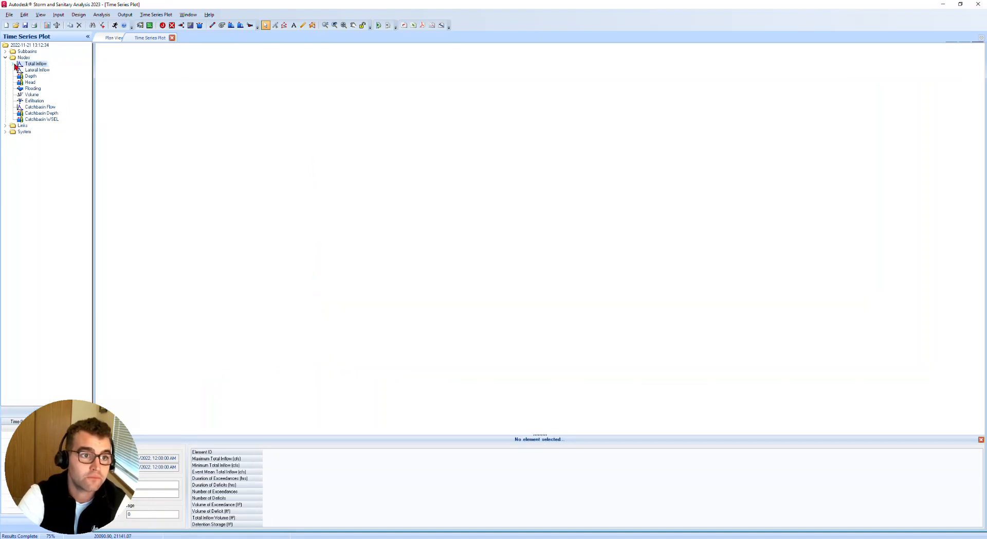
click(31, 95)
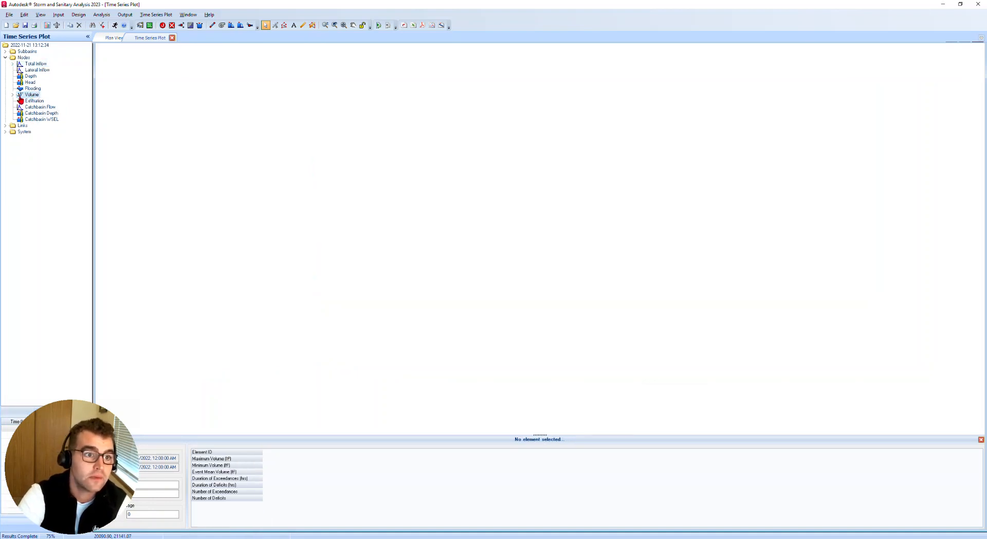
click(14, 95)
click(27, 113)
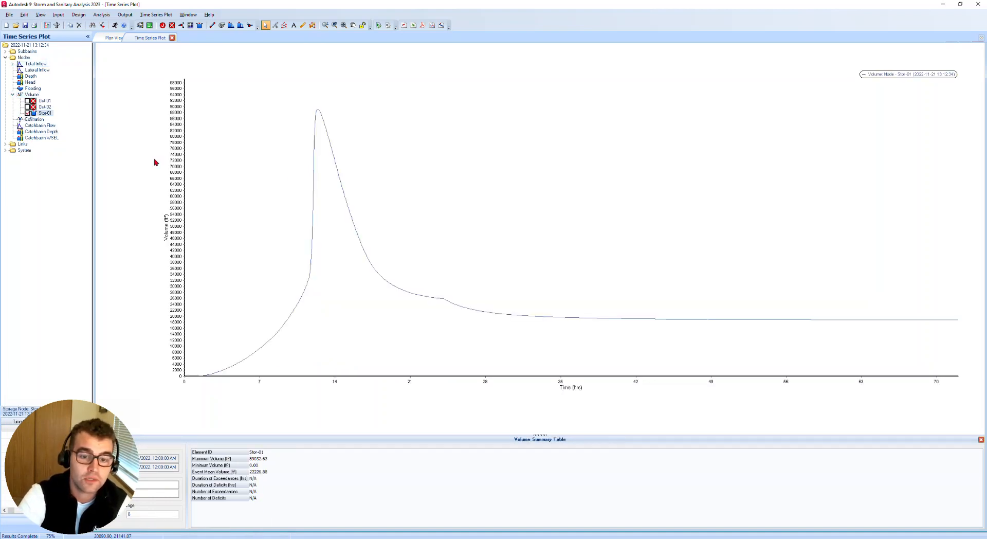
Mark points along the flat tail of Stor-01's volume curve to read the remaining volume over time
click(493, 314)
click(592, 318)
click(695, 319)
click(826, 320)
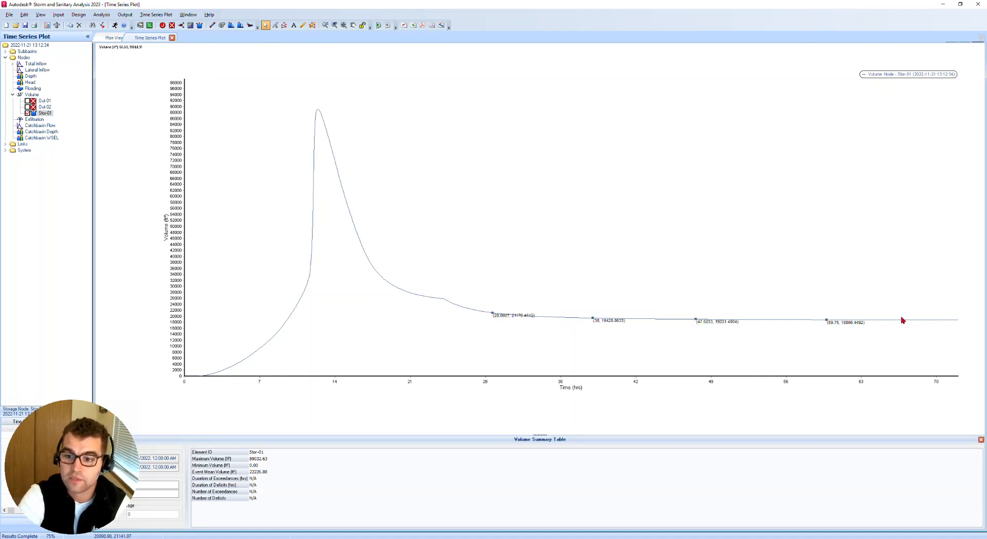
click(910, 320)
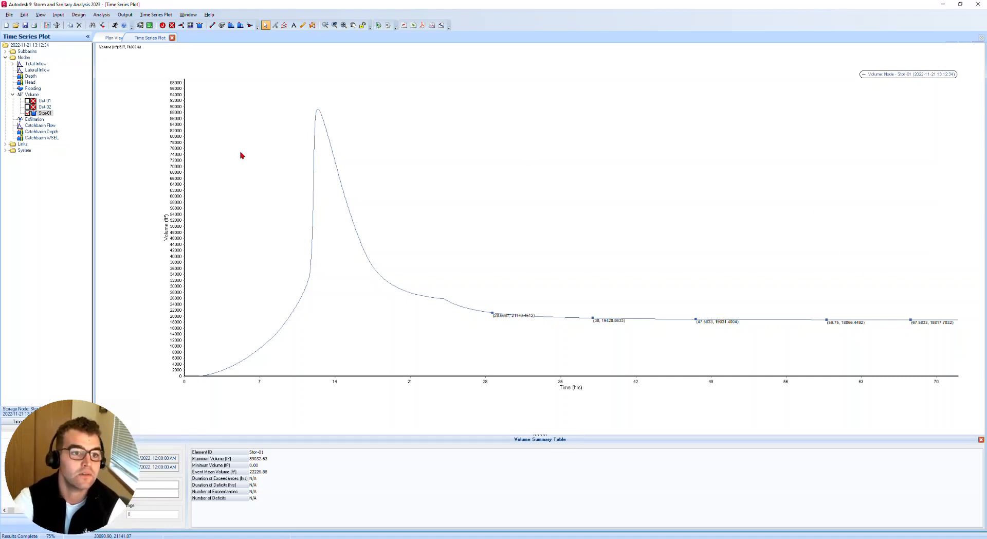
Add Stor-01's exfiltration to the volume plot and read its values along the line
click(21, 120)
click(13, 119)
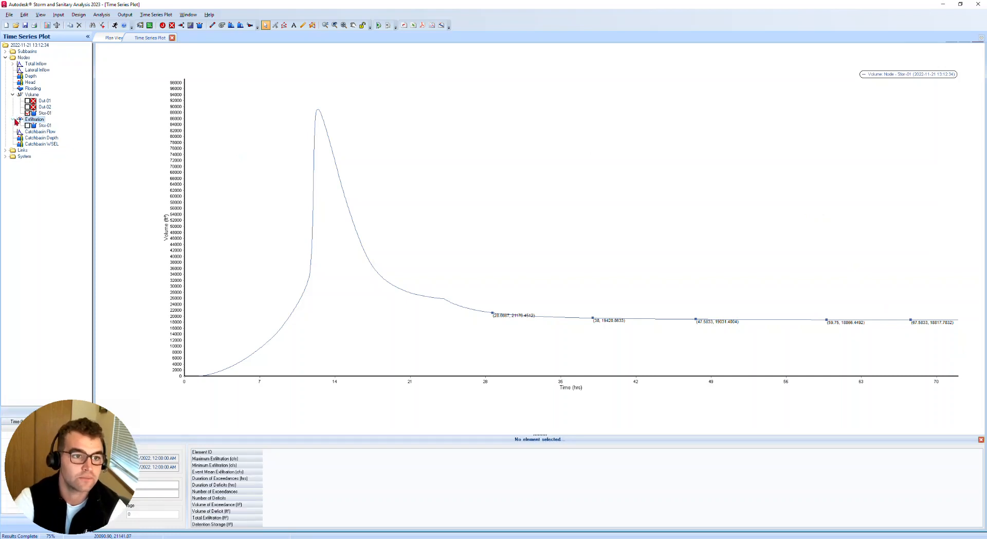
click(27, 126)
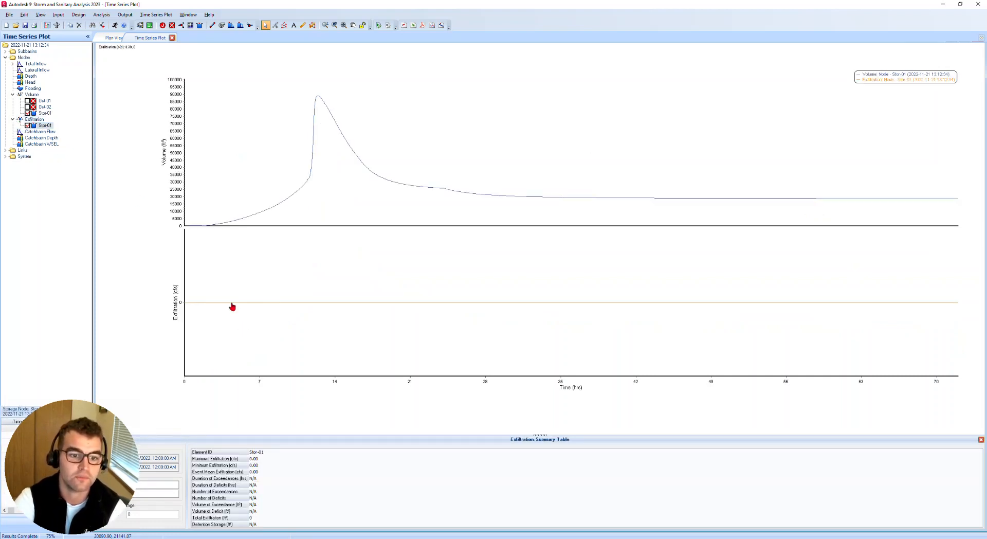
click(533, 303)
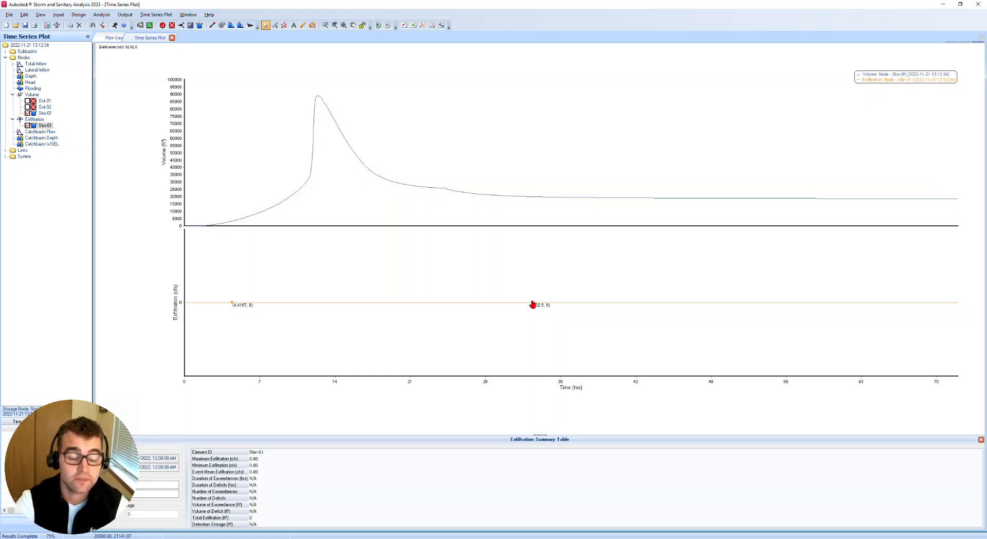
Return to the plan view and set storage node Stor-01's exfiltration to At all elevations with a constant flow rate
click(113, 38)
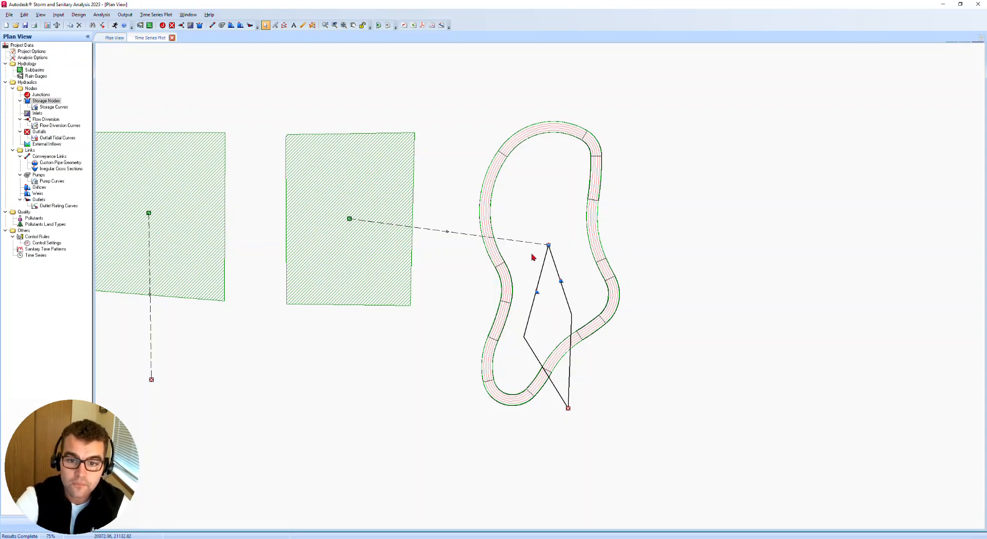
double_click(548, 246)
click(396, 277)
click(520, 267)
key(BackSpace)
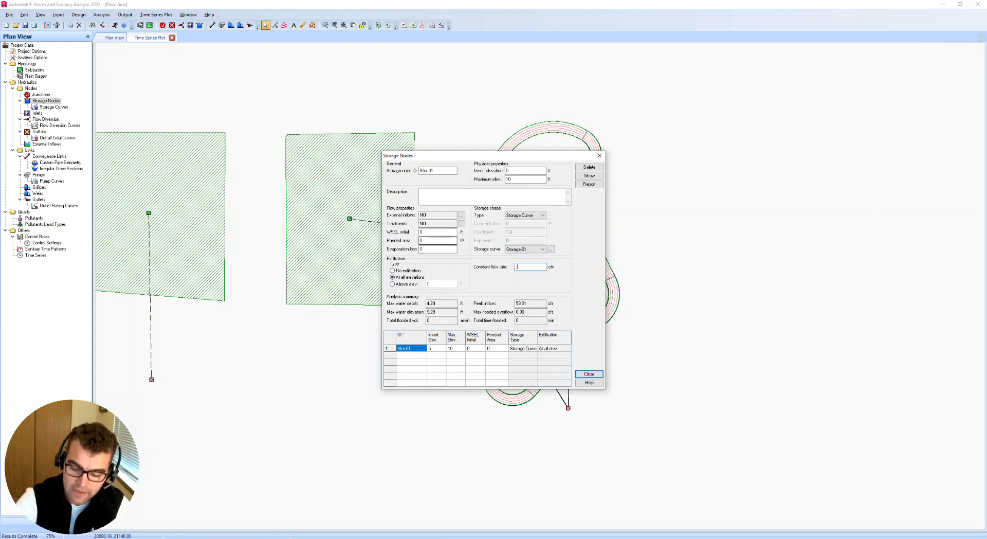
click(589, 374)
Rerun the analysis with exfiltration enabled and check the orifice's peak flow again
click(115, 25)
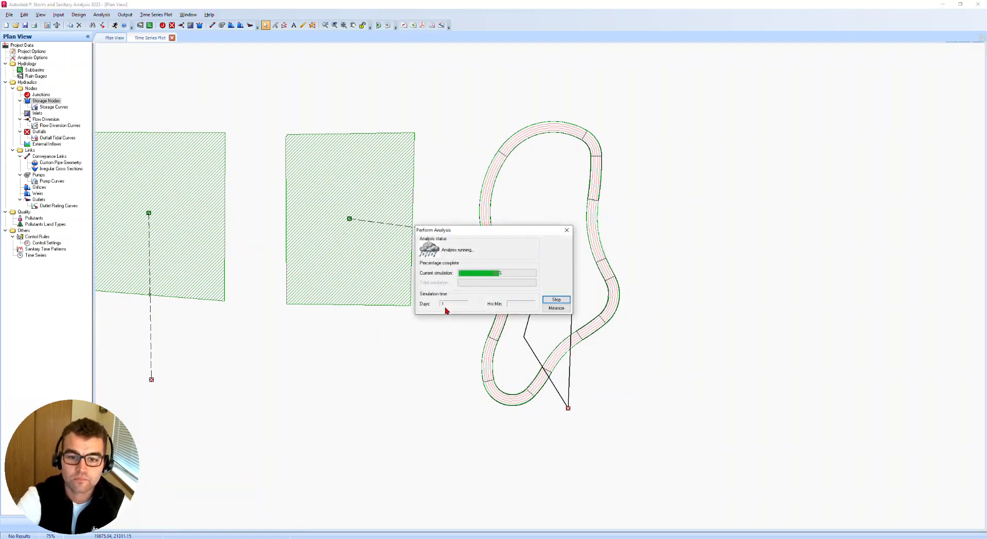
click(567, 232)
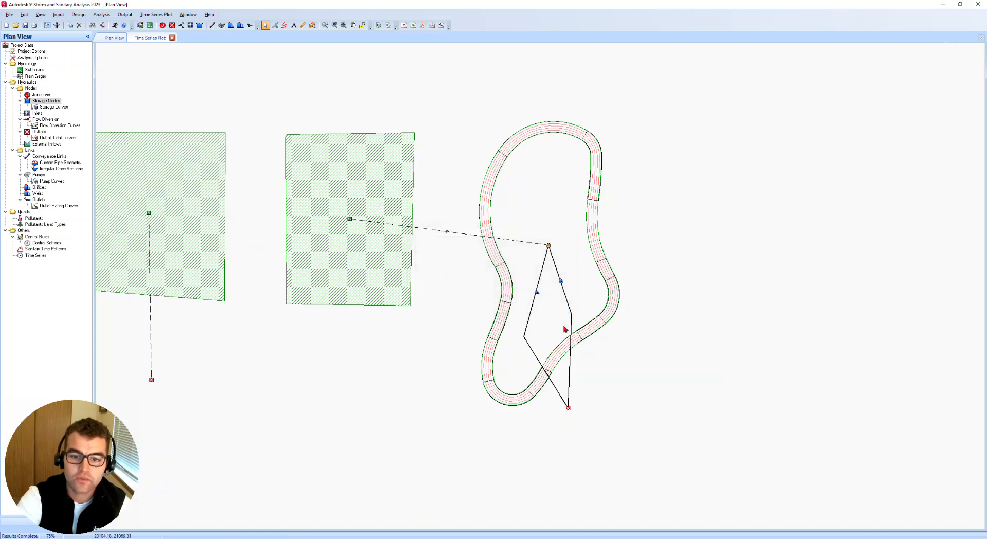
double_click(561, 284)
drag(435, 254, 363, 253)
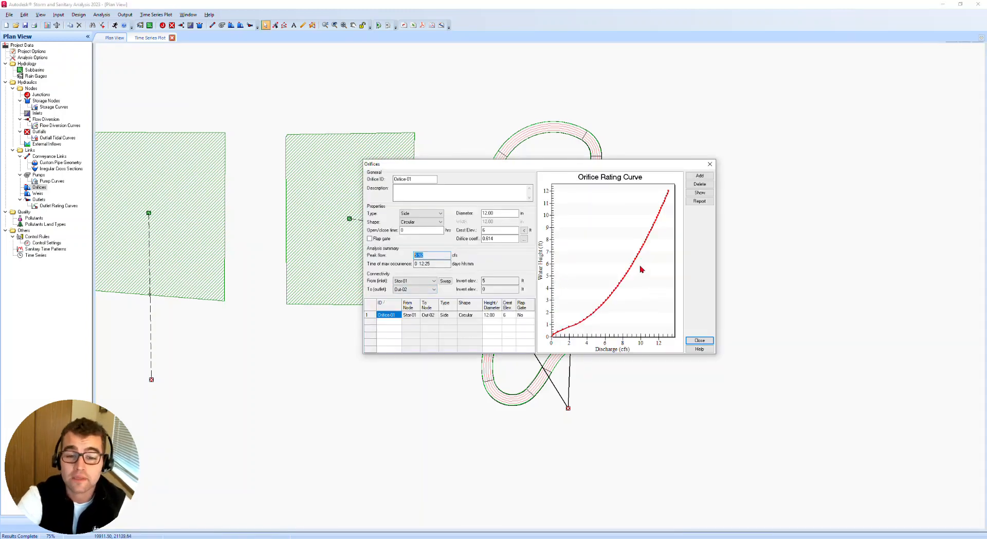
click(710, 164)
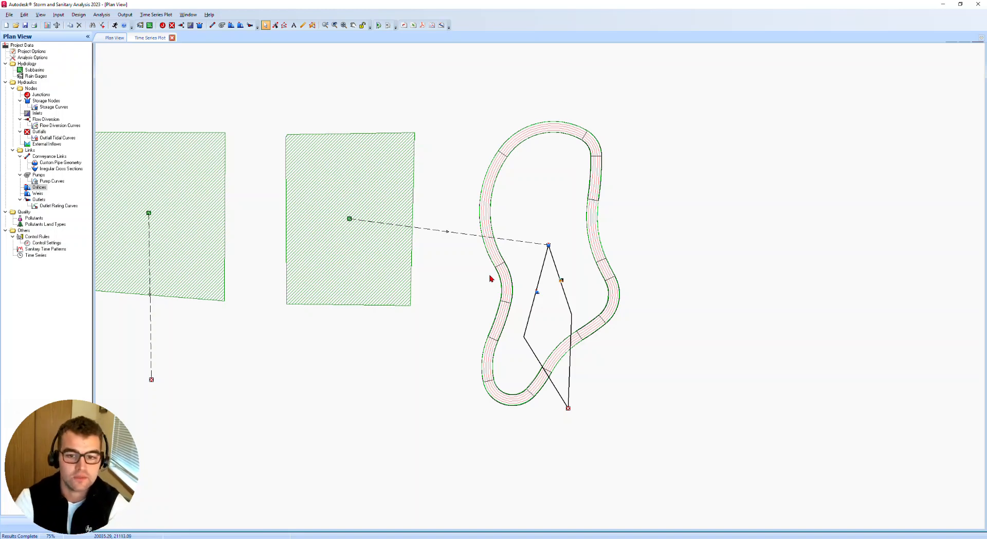
Plot storage node Stor-01's volume from the new results in place of its total inflow
right_click(548, 245)
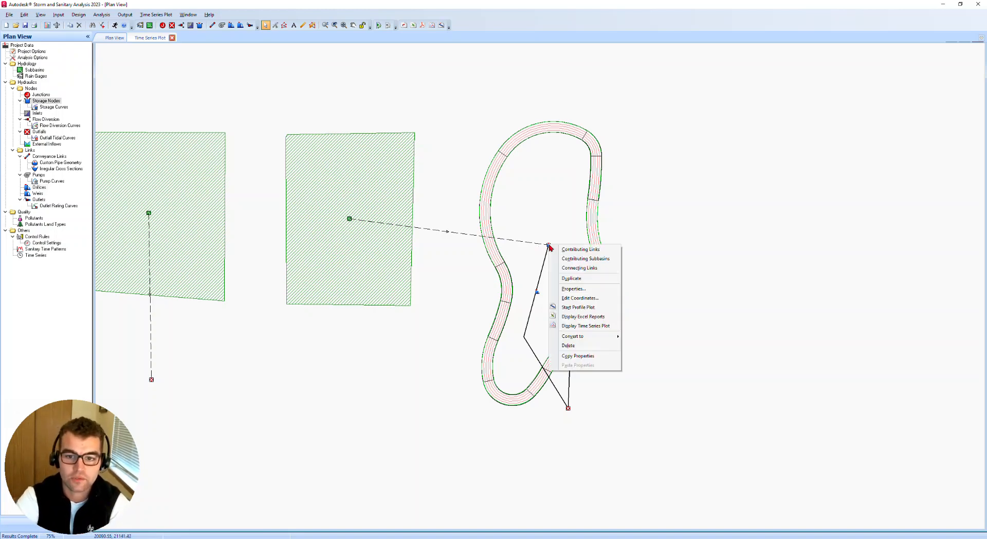
click(581, 329)
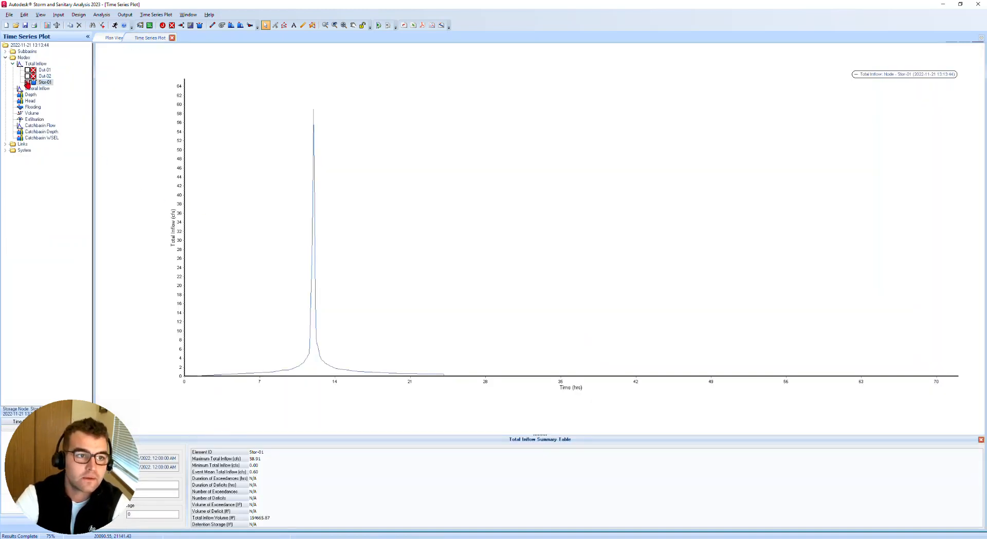
click(27, 82)
click(14, 64)
click(31, 94)
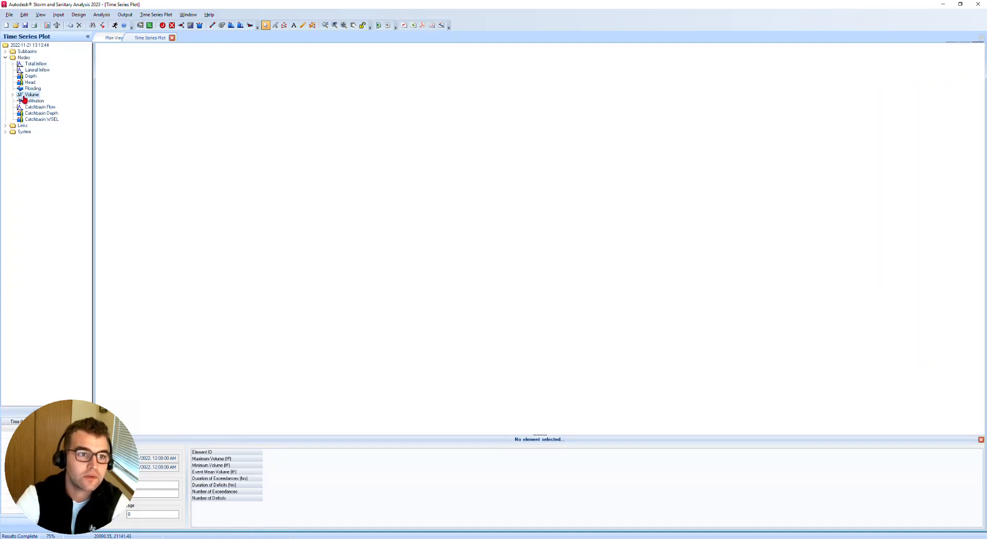
click(12, 94)
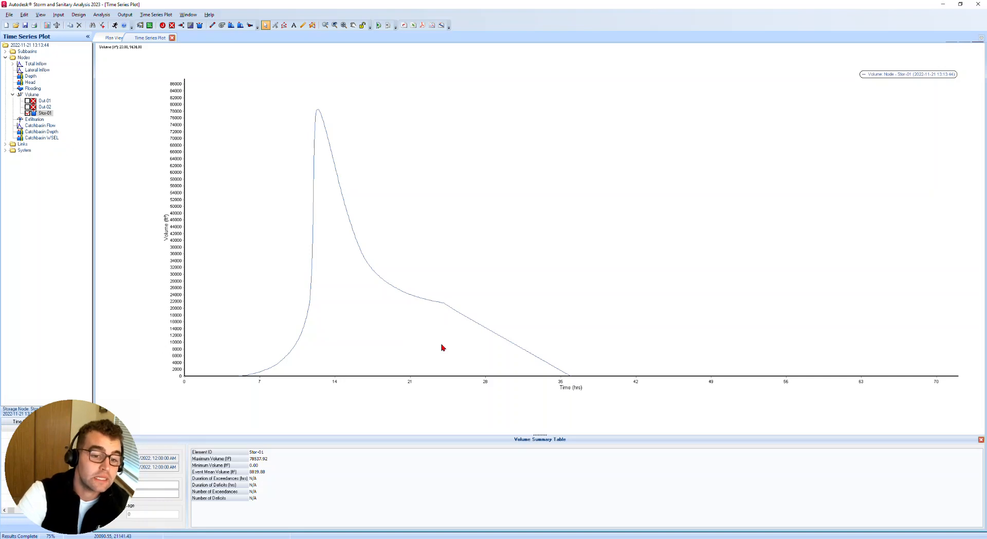
Mark points along the falling part of the volume curve to examine when the pond empties and how its drainage rate changes
mouse_move(573, 377)
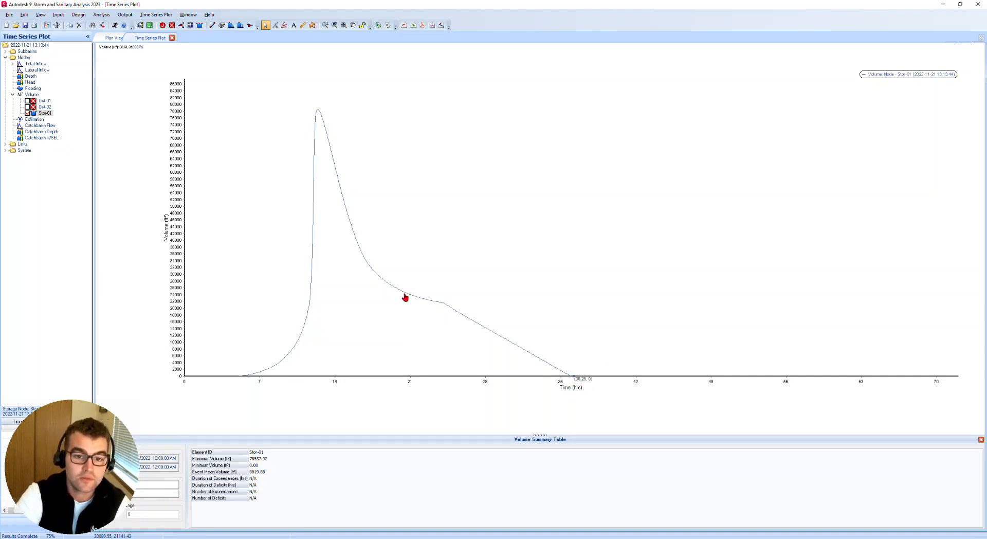
mouse_move(468, 321)
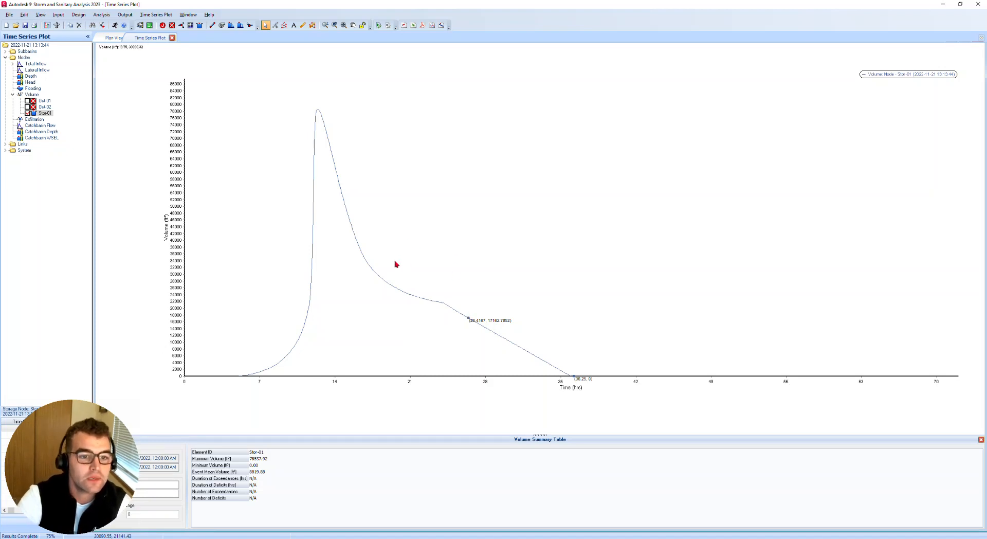
click(444, 304)
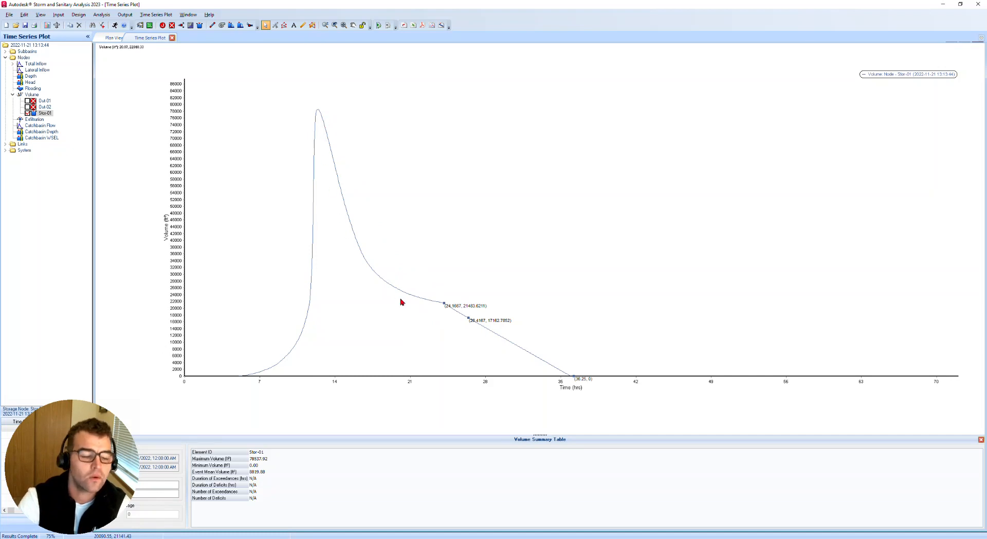
click(334, 164)
click(344, 202)
click(358, 246)
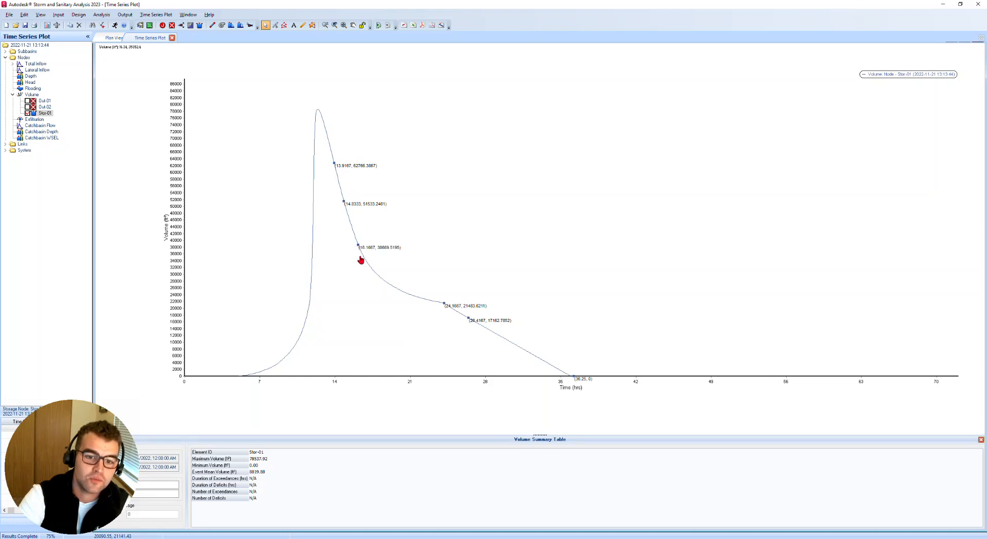
click(394, 287)
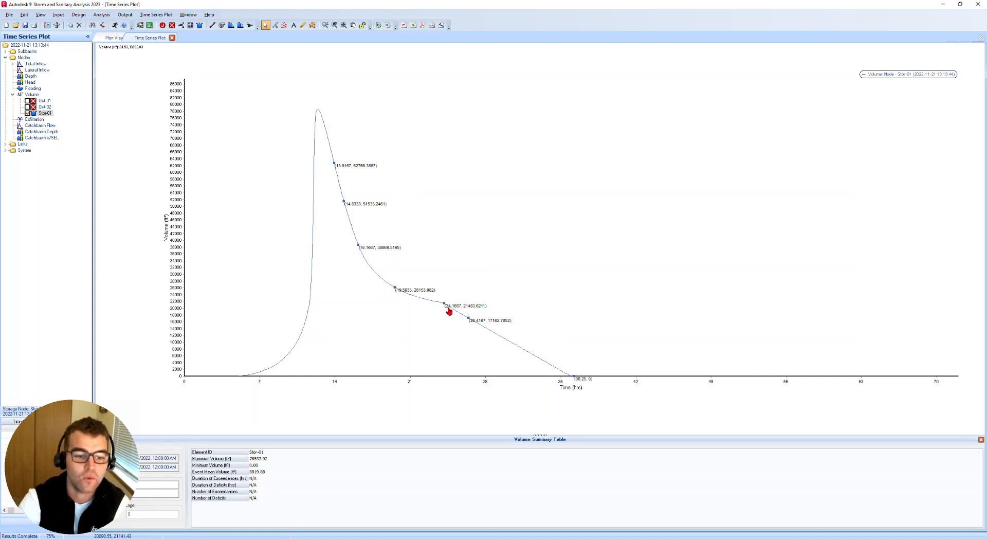
click(515, 346)
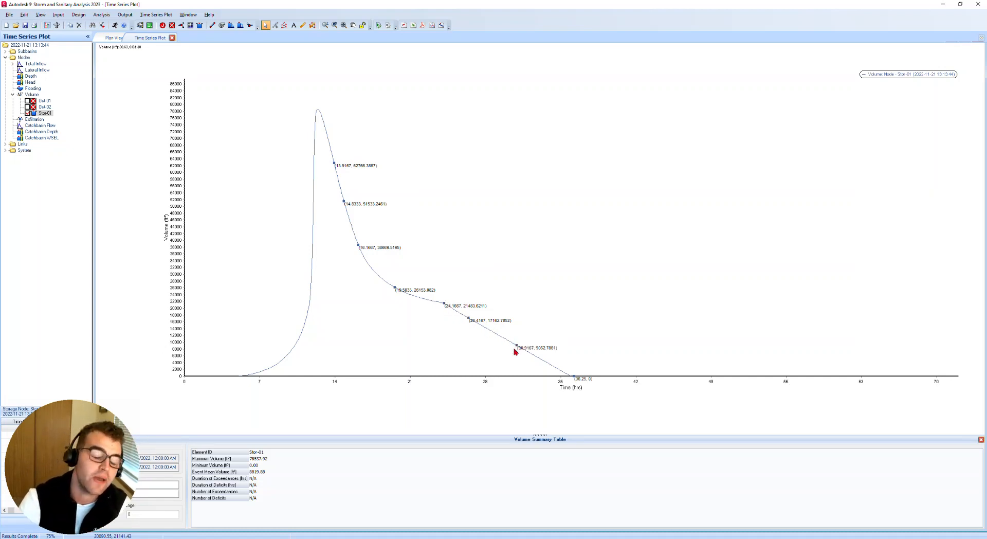